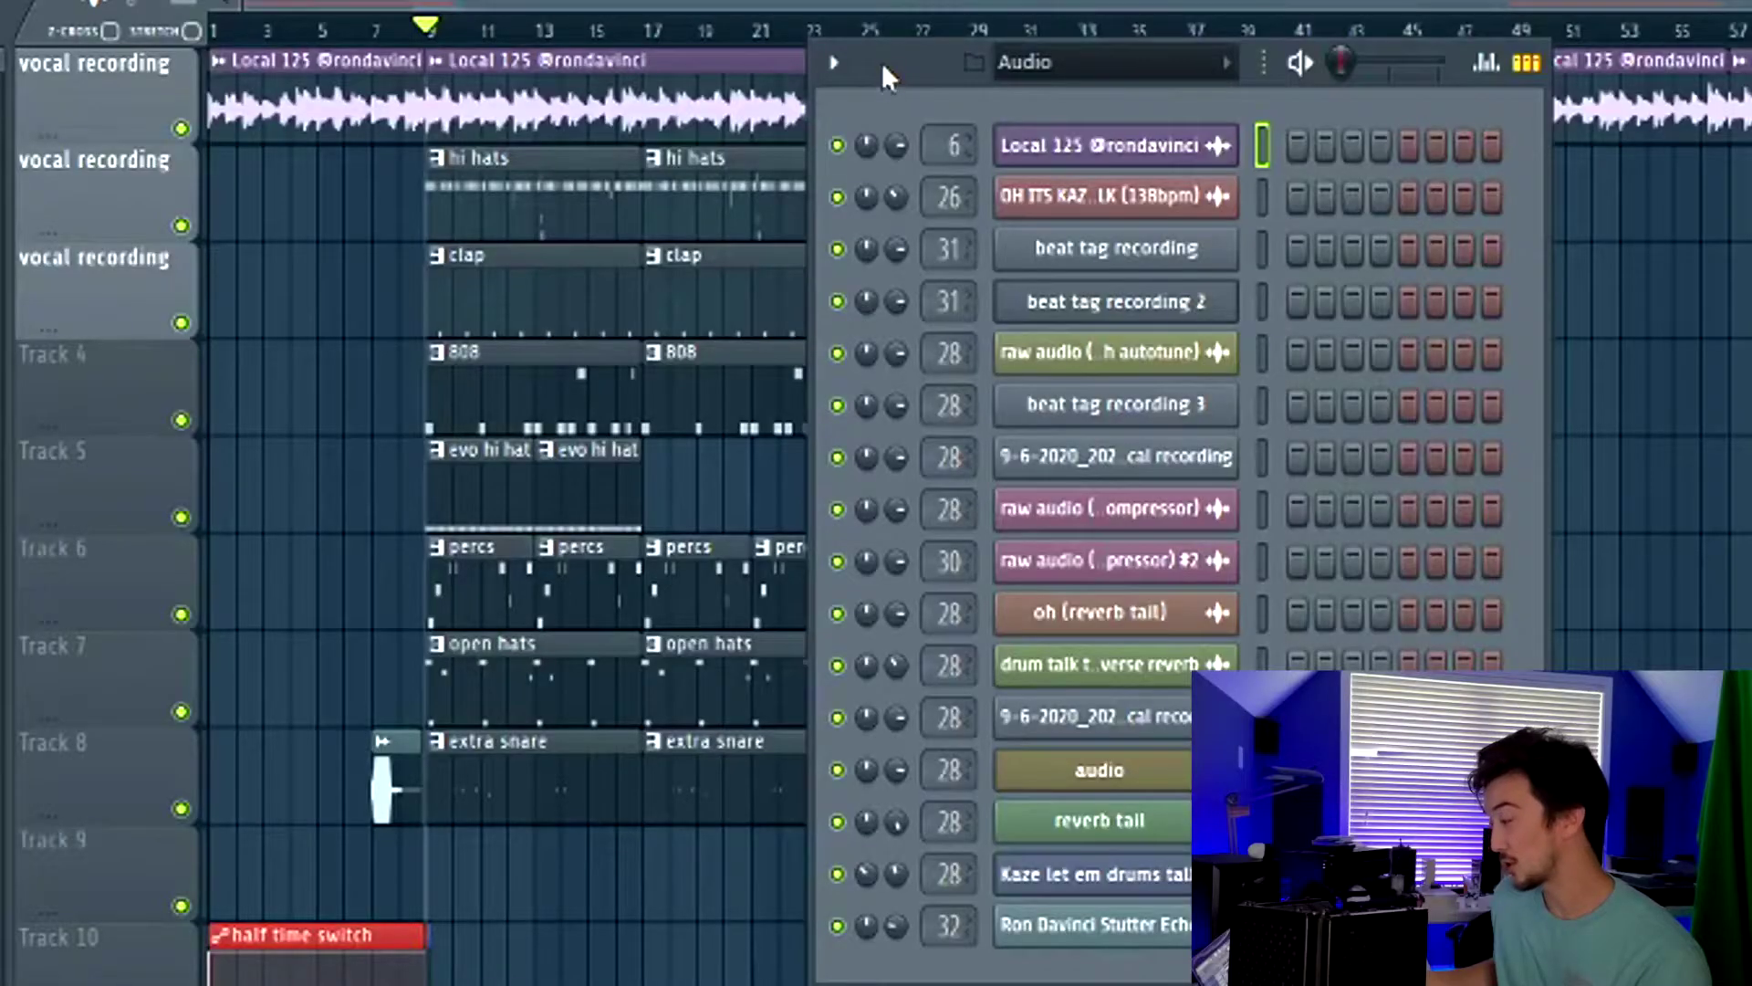
Step: Show the Unsorted channels in the channel rack, open a drum sample's sampler settings and audition its waveform
{"action": "left_click_drag", "start_coordinate": [882, 62], "coordinate": [917, 68]}
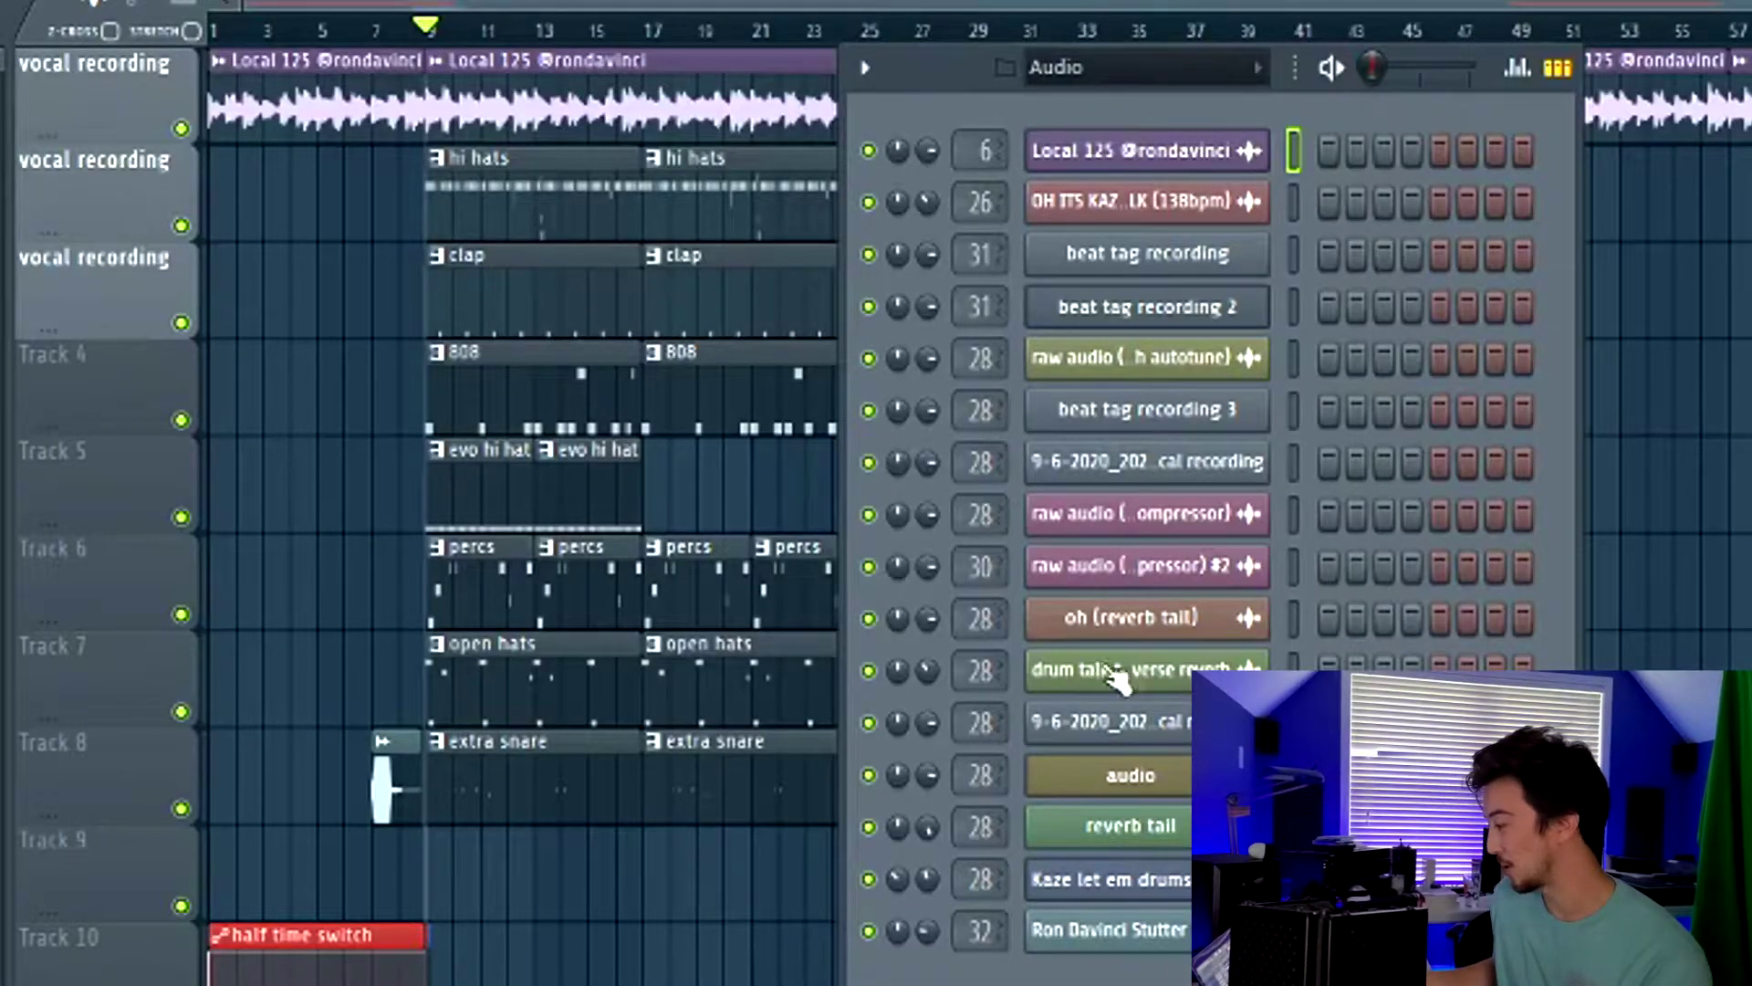
{"action": "left_click", "coordinate": [1084, 84]}
{"action": "left_click", "coordinate": [1049, 211]}
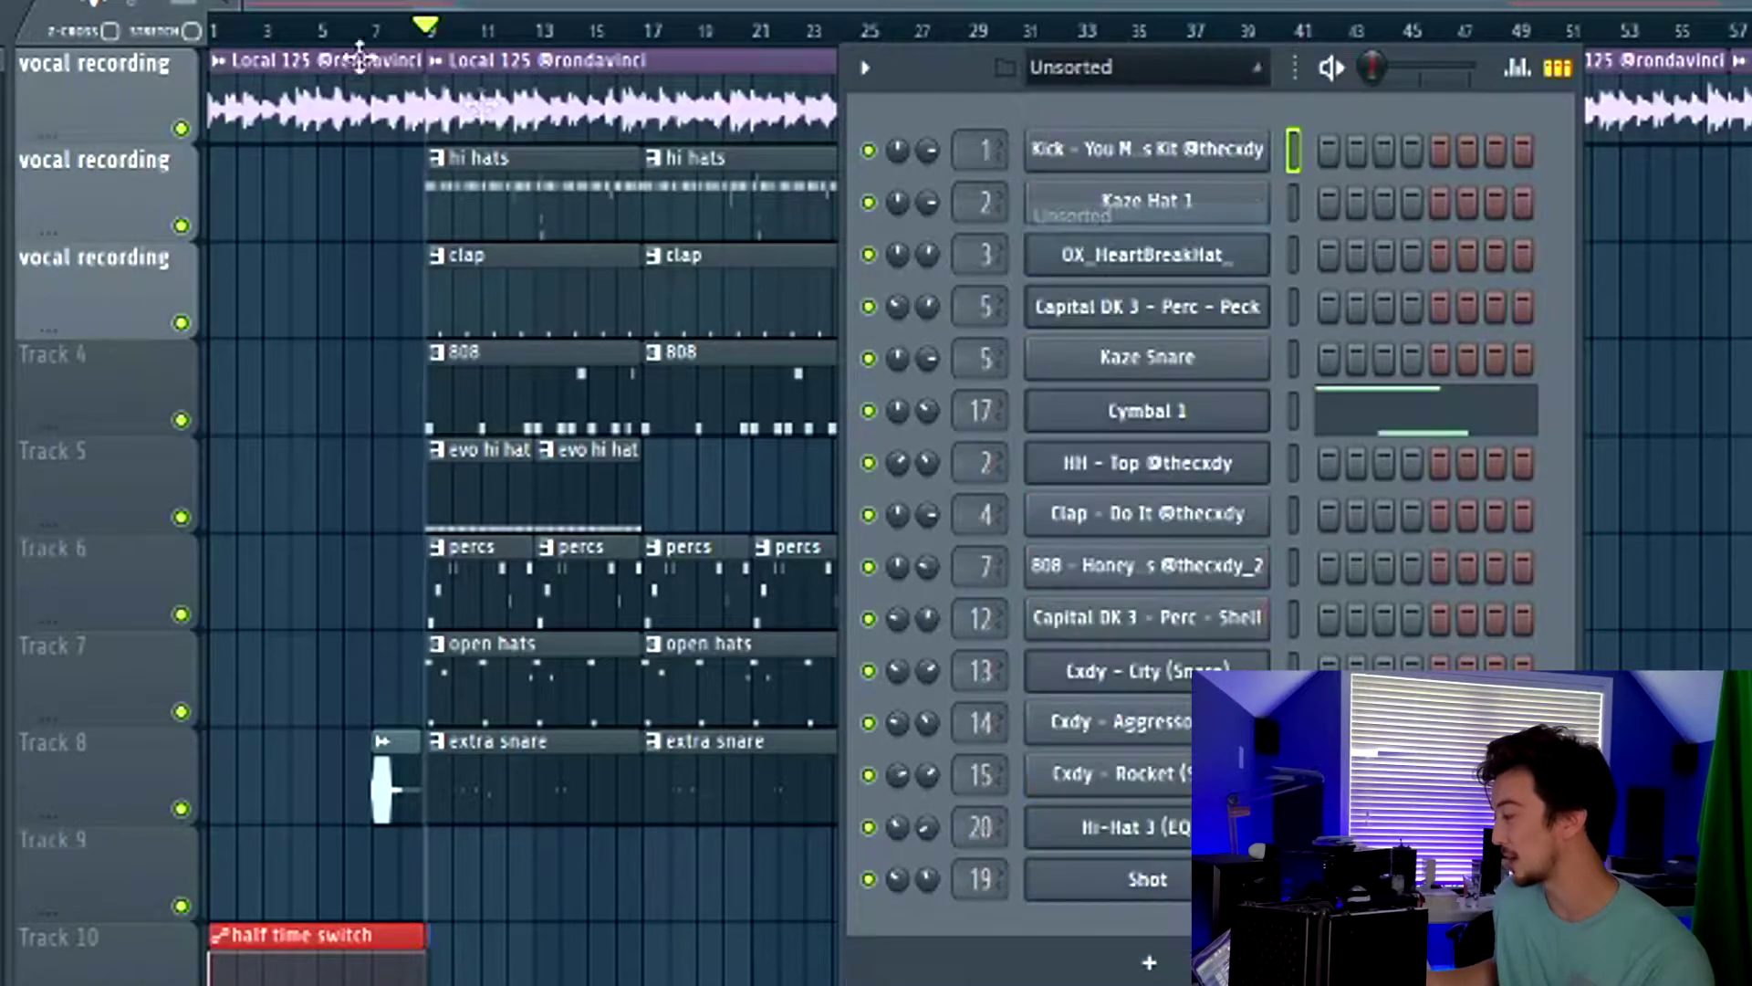
{"action": "left_click", "coordinate": [1148, 566]}
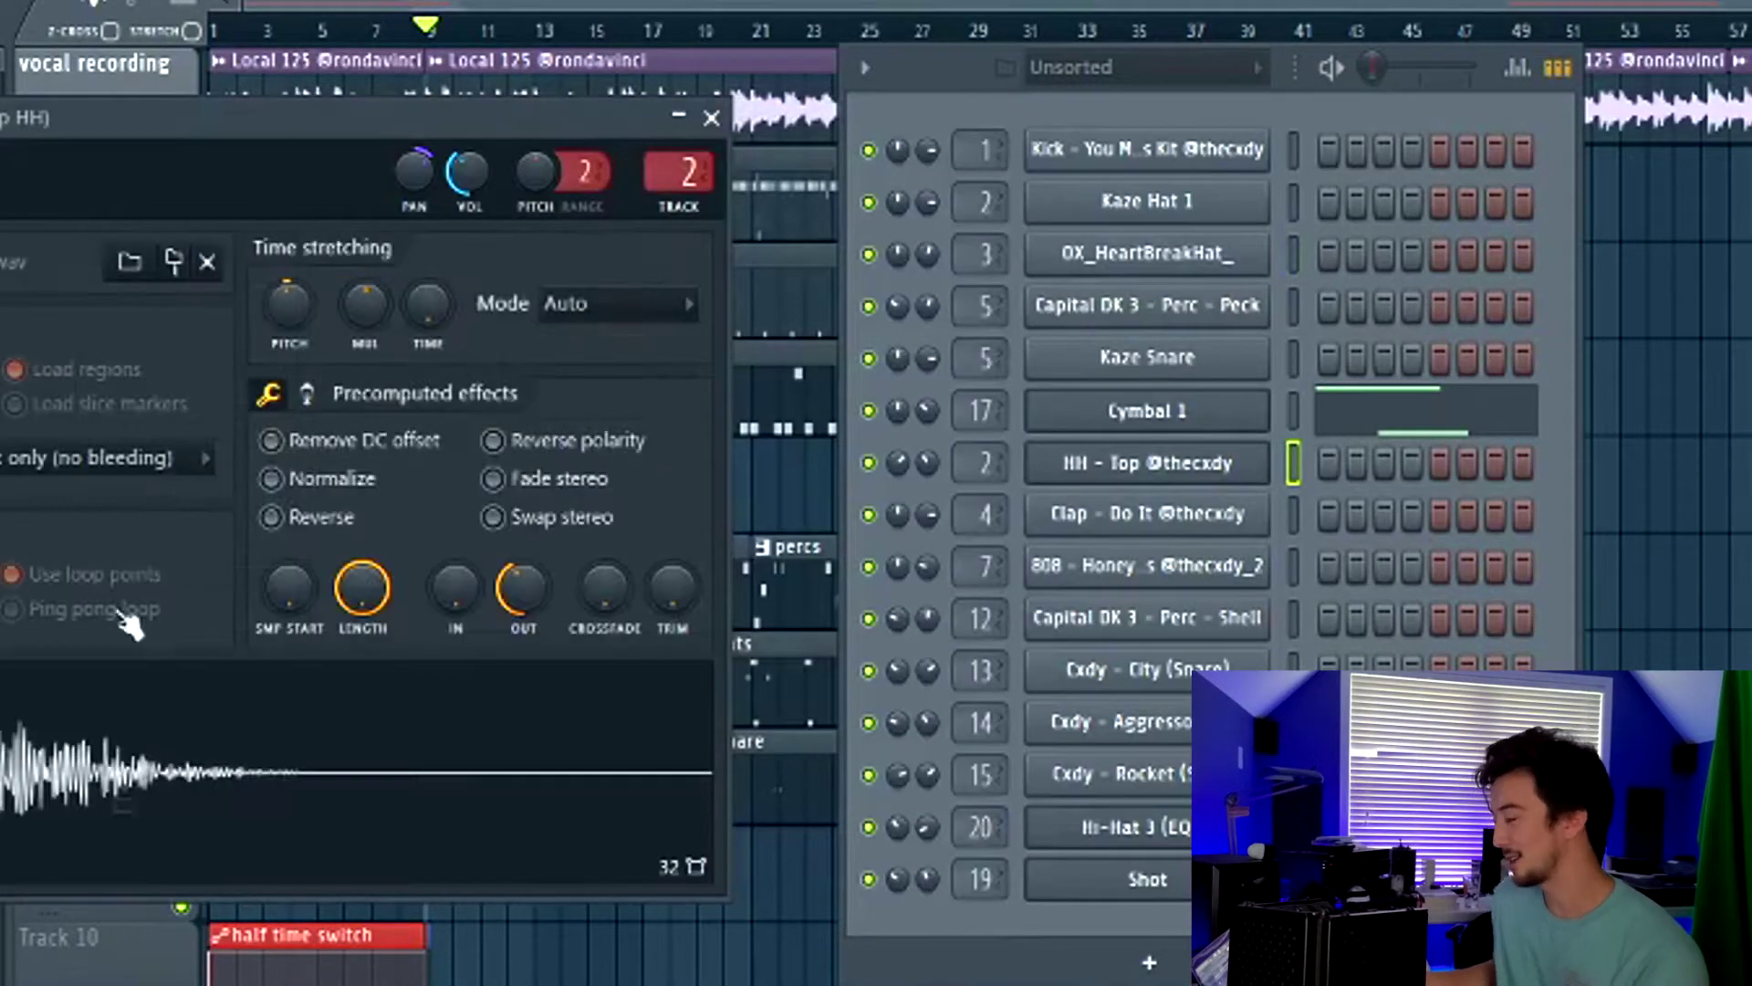
{"action": "left_click_drag", "start_coordinate": [151, 155], "coordinate": [281, 137]}
{"action": "left_click", "coordinate": [182, 780]}
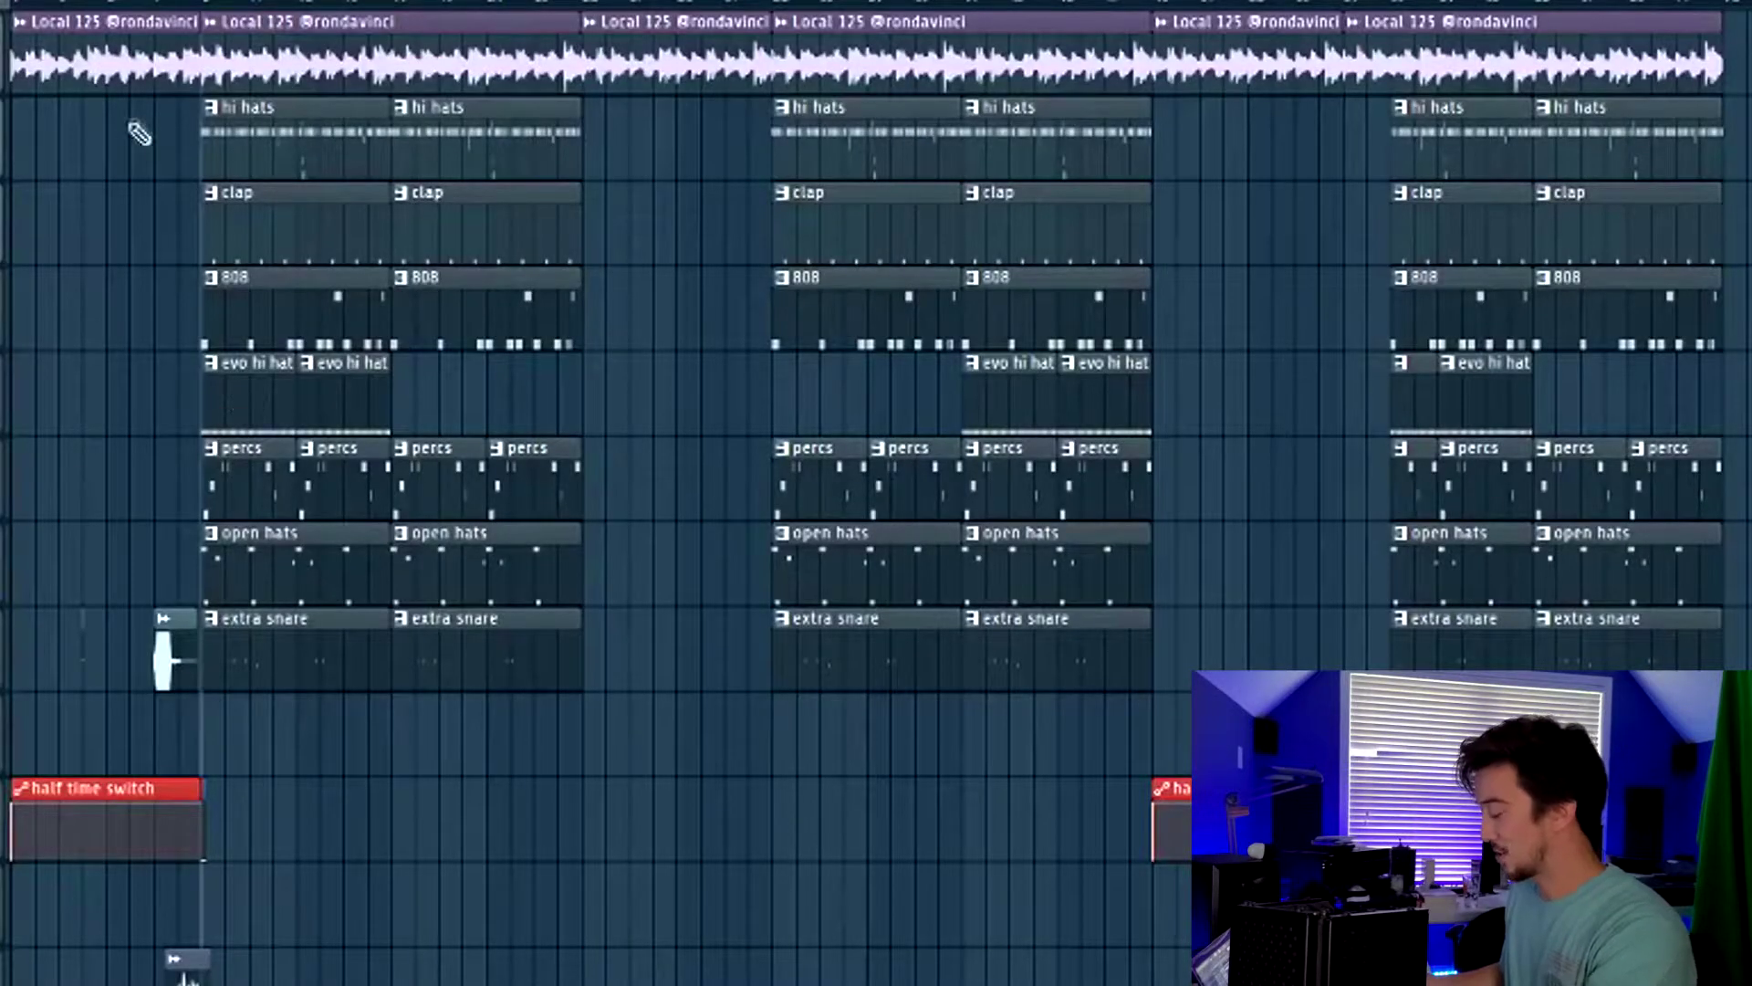
Step: Mute the hi hats, clap, evo hi hat, percs, open hats and extra snare tracks, leaving the melody and 808 audible
{"action": "key", "text": "F6"}
{"action": "key", "text": "F6"}
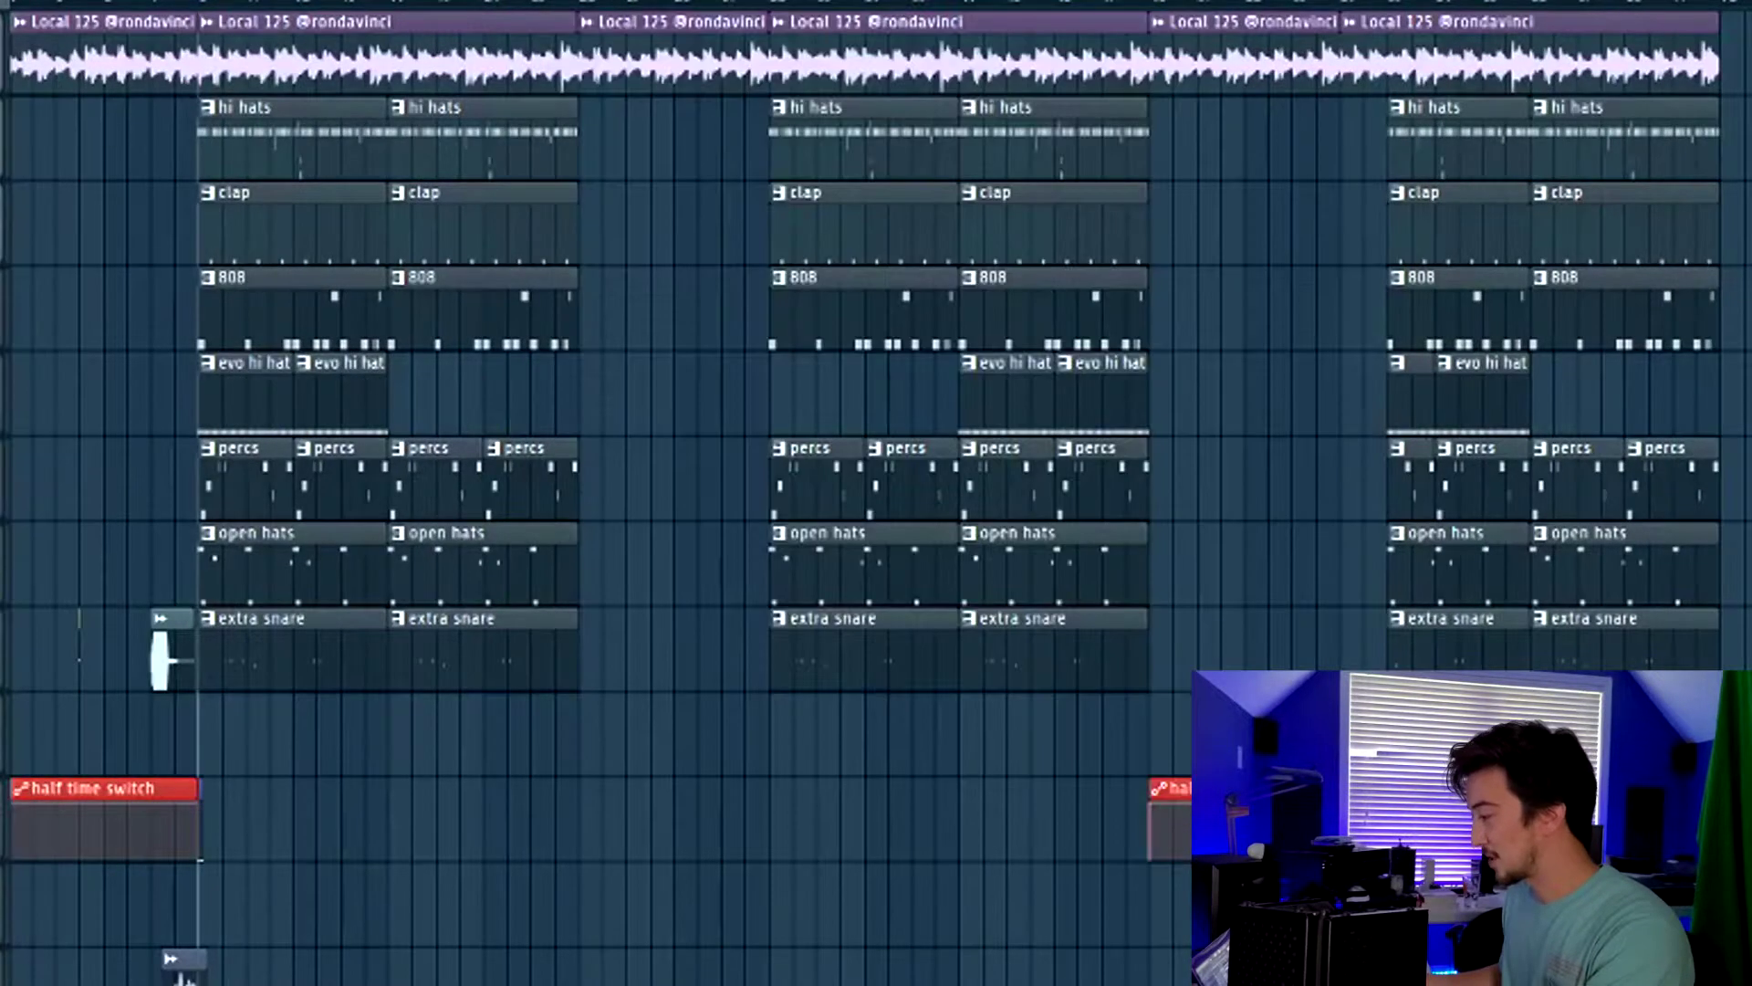
{"action": "left_click", "coordinate": [4, 187]}
{"action": "left_click", "coordinate": [4, 259]}
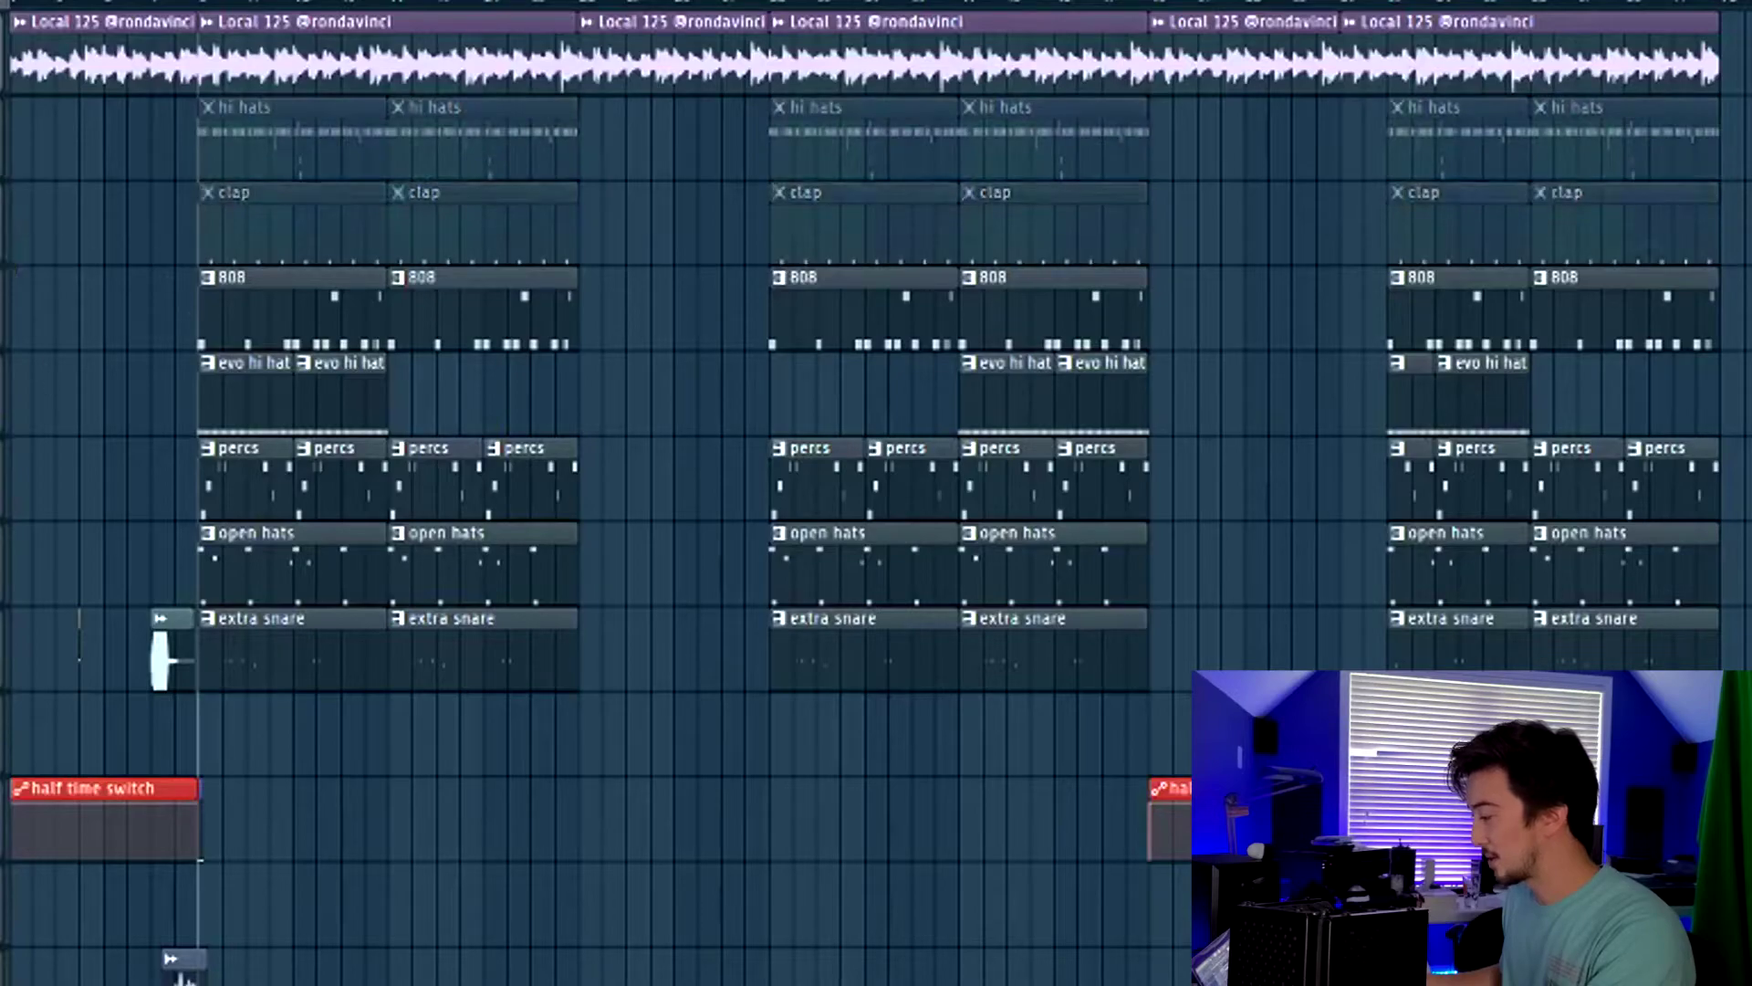
{"action": "left_click", "coordinate": [5, 436]}
{"action": "left_click", "coordinate": [4, 522]}
{"action": "left_click", "coordinate": [4, 607]}
{"action": "left_click", "coordinate": [4, 692]}
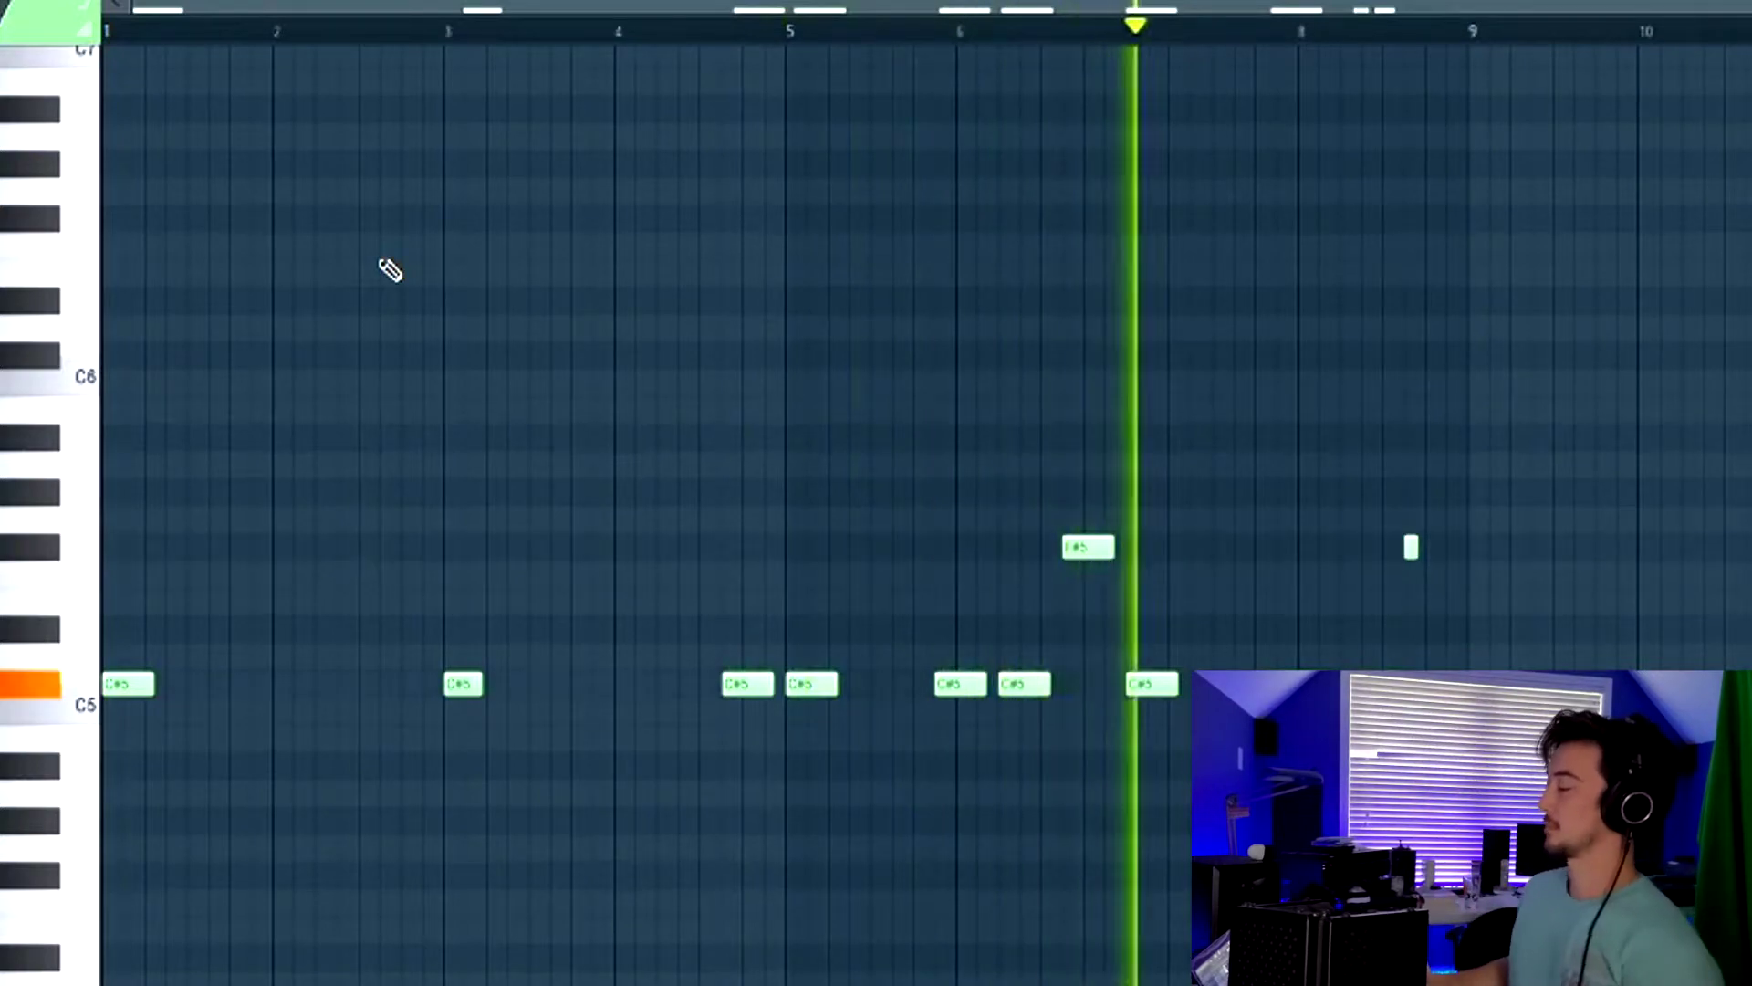
Step: Review the 808 pattern in the piano roll, stop playback and highlight the C#5 hits at bars 1, 3, 5 and 7
{"action": "scroll", "coordinate": [360, 220], "scroll_direction": "down", "scroll_amount": 3}
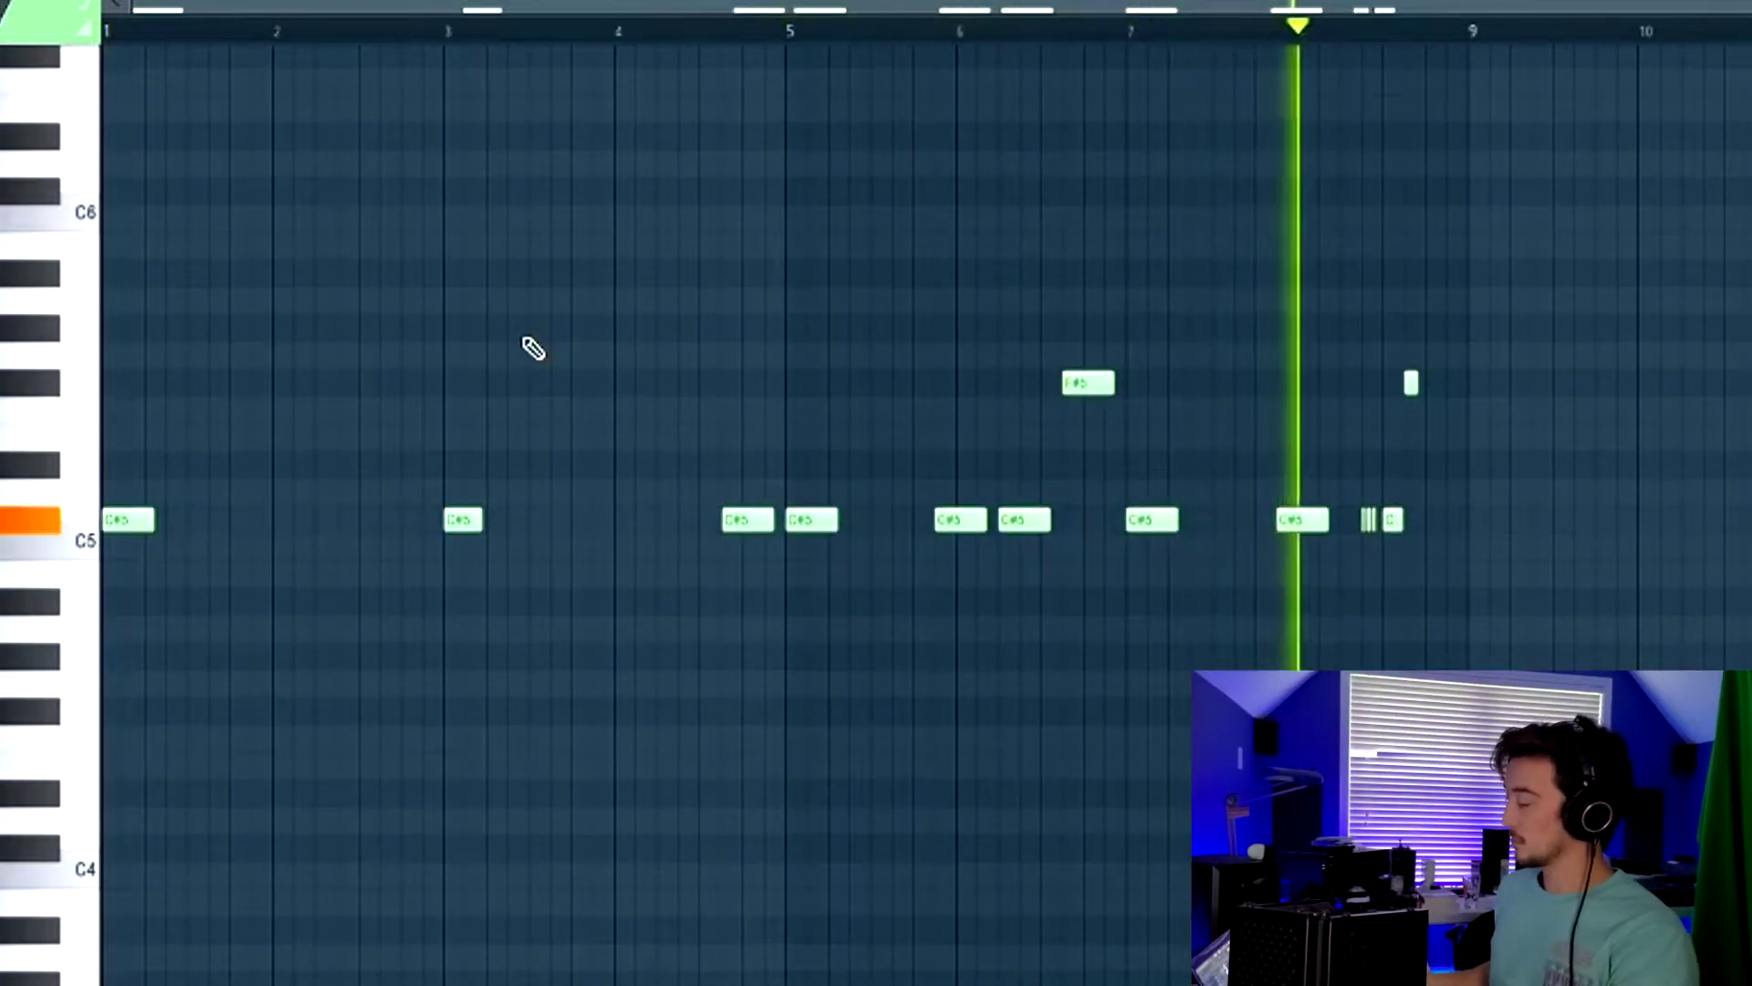
{"action": "key", "text": "space"}
{"action": "scroll", "coordinate": [1112, 374], "scroll_direction": "up", "scroll_amount": 2}
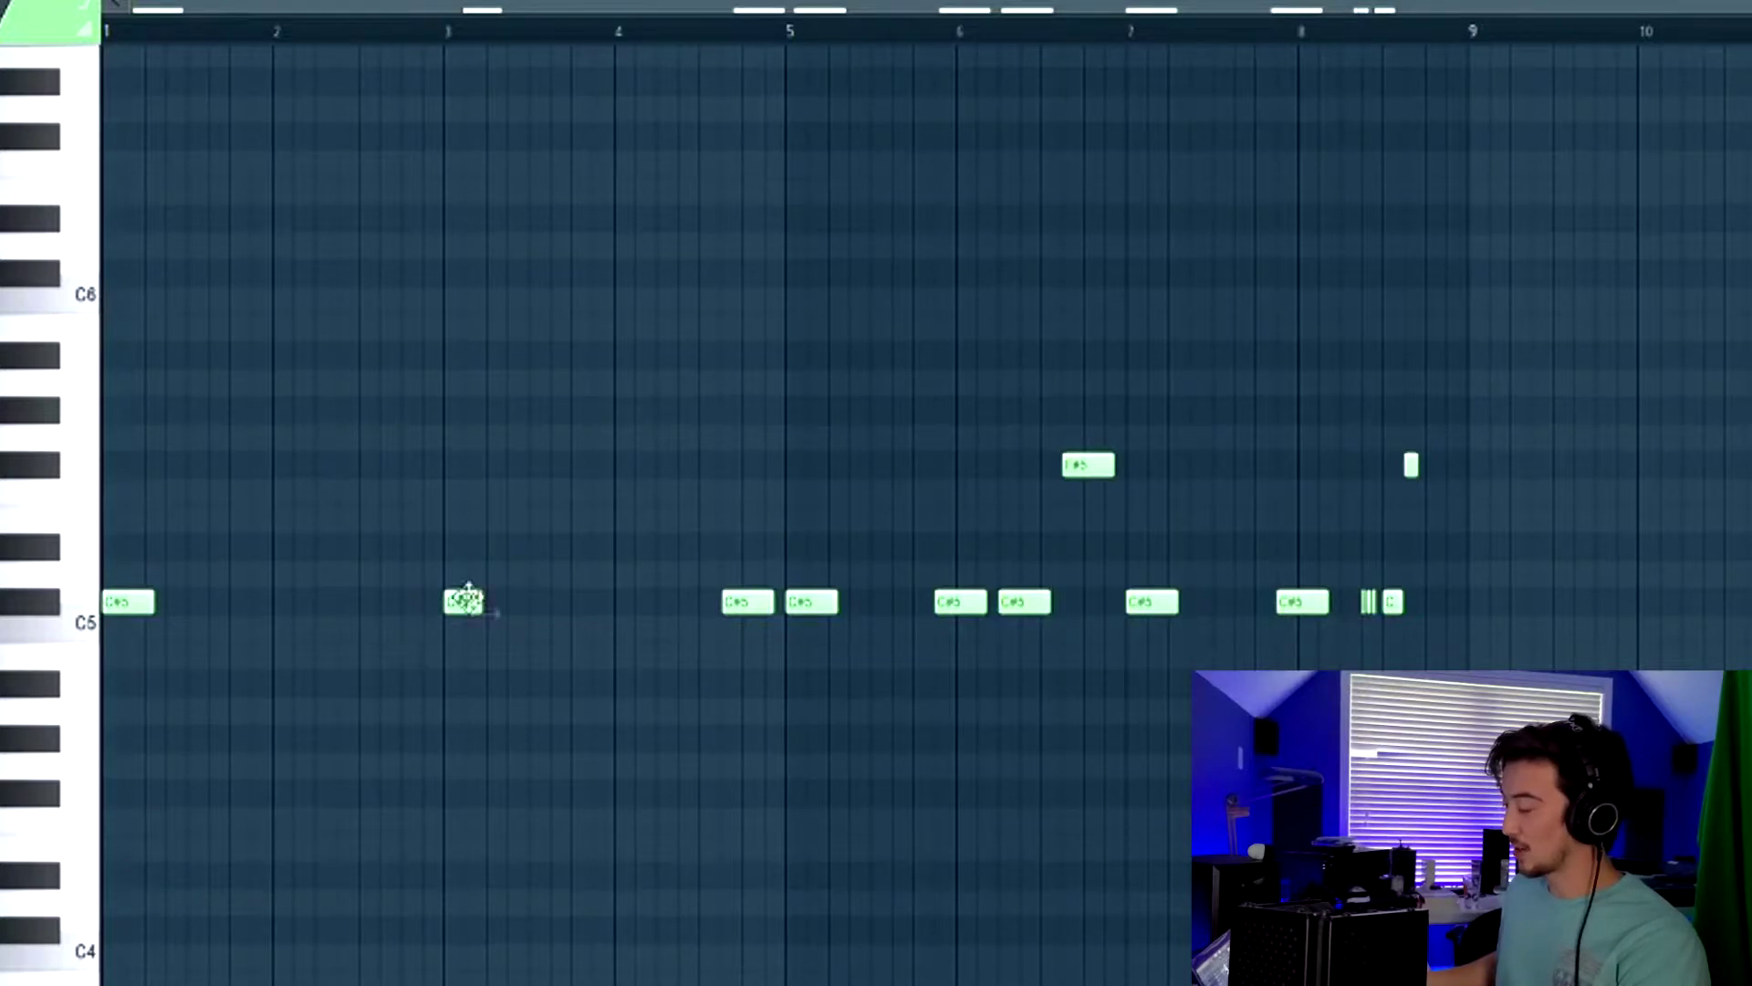
{"action": "left_click_drag", "start_coordinate": [105, 575], "coordinate": [206, 683]}
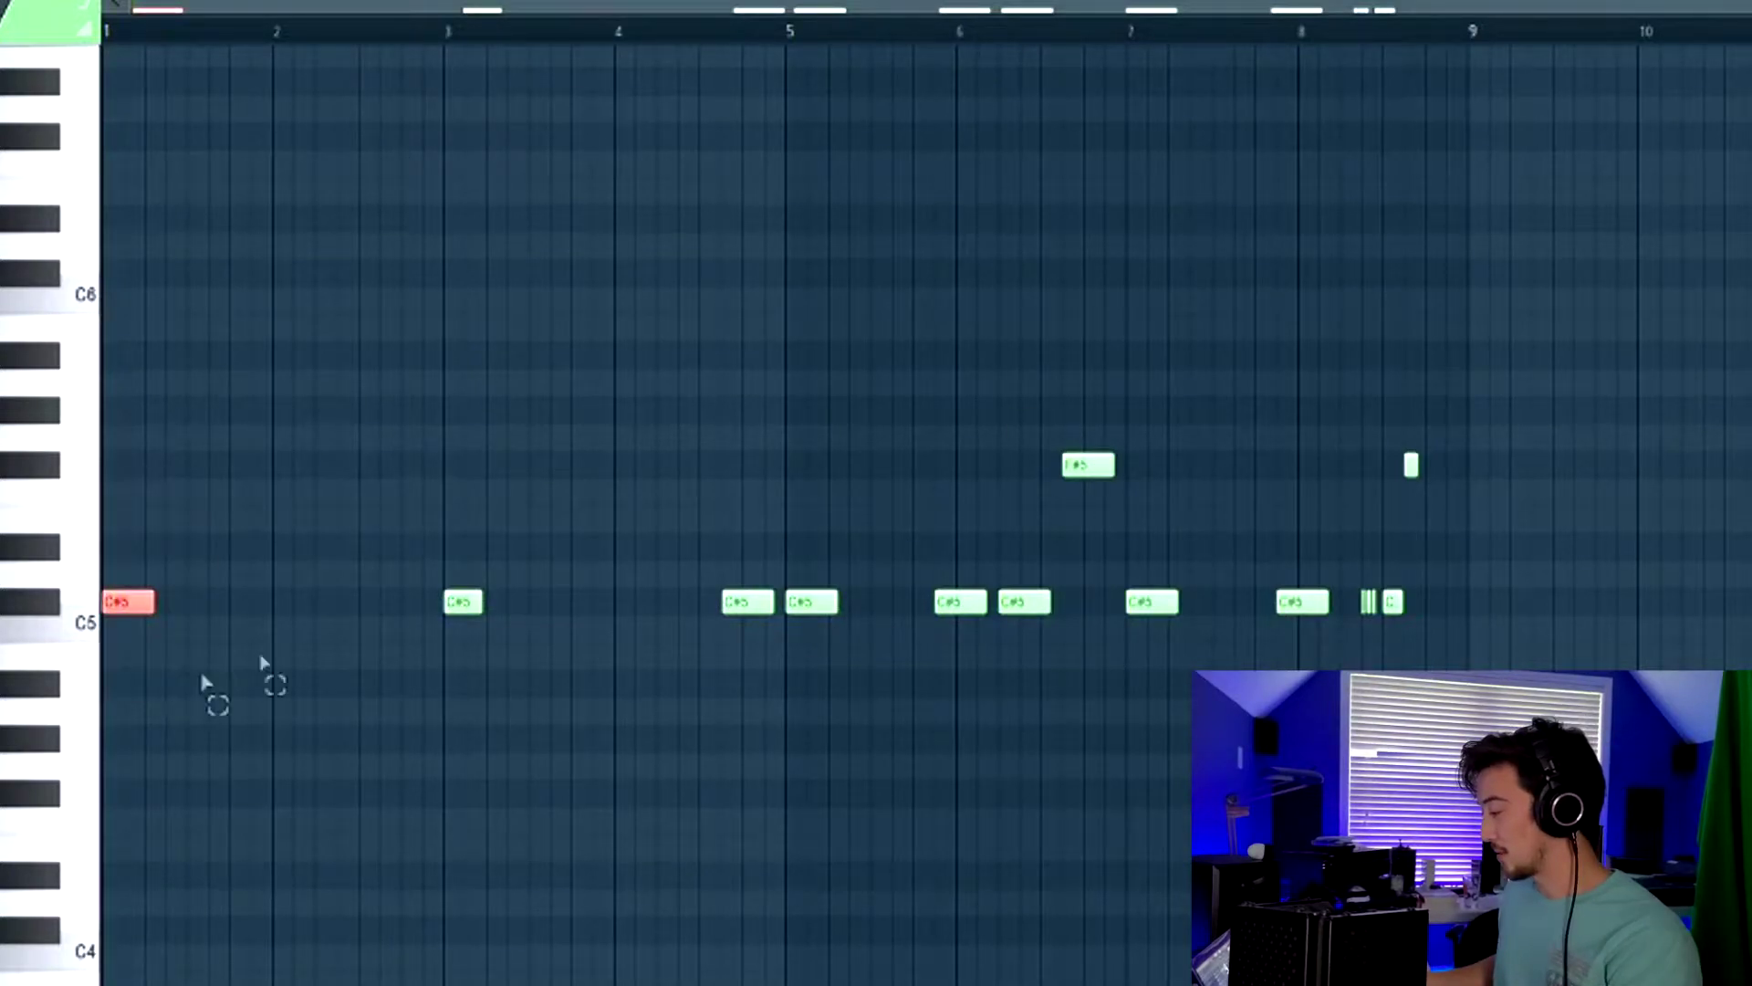
{"action": "left_click_drag", "start_coordinate": [430, 532], "coordinate": [534, 707]}
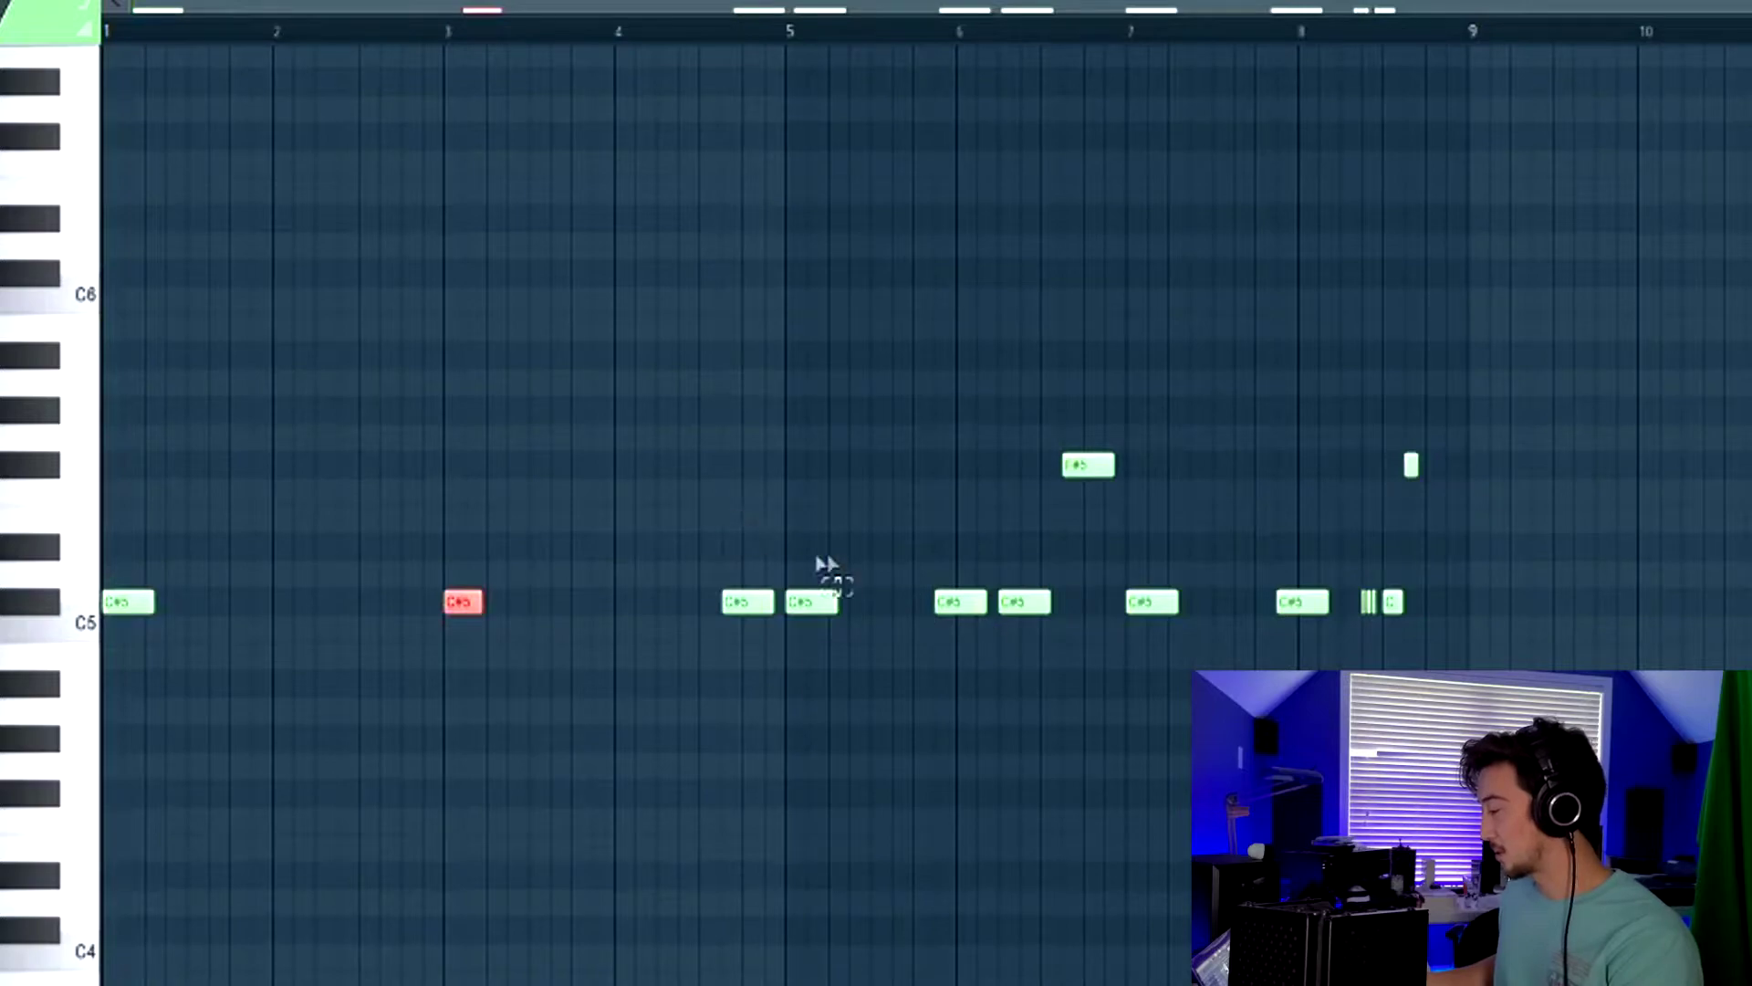
{"action": "left_click_drag", "start_coordinate": [813, 507], "coordinate": [817, 666]}
{"action": "left_click_drag", "start_coordinate": [1145, 563], "coordinate": [1168, 701]}
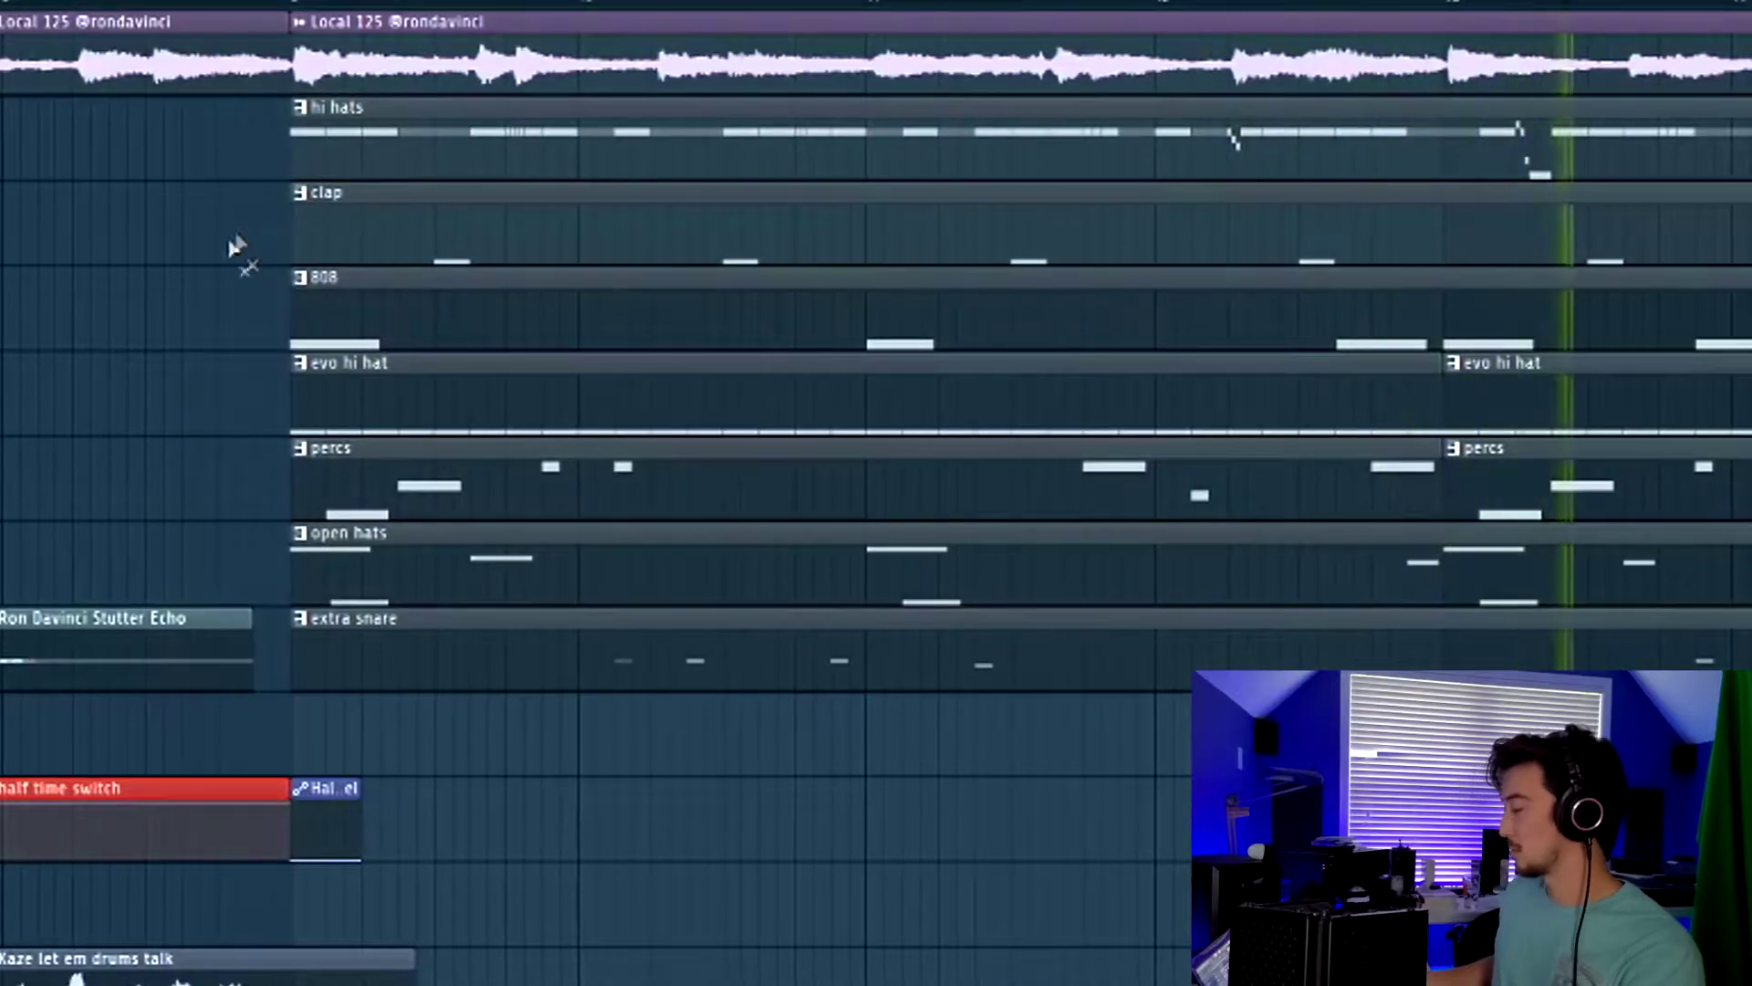
Step: Examine the C5 and C4 notes of the open hats pattern in the piano roll and play its opening
{"action": "scroll", "coordinate": [194, 258], "scroll_direction": "down", "scroll_amount": 3}
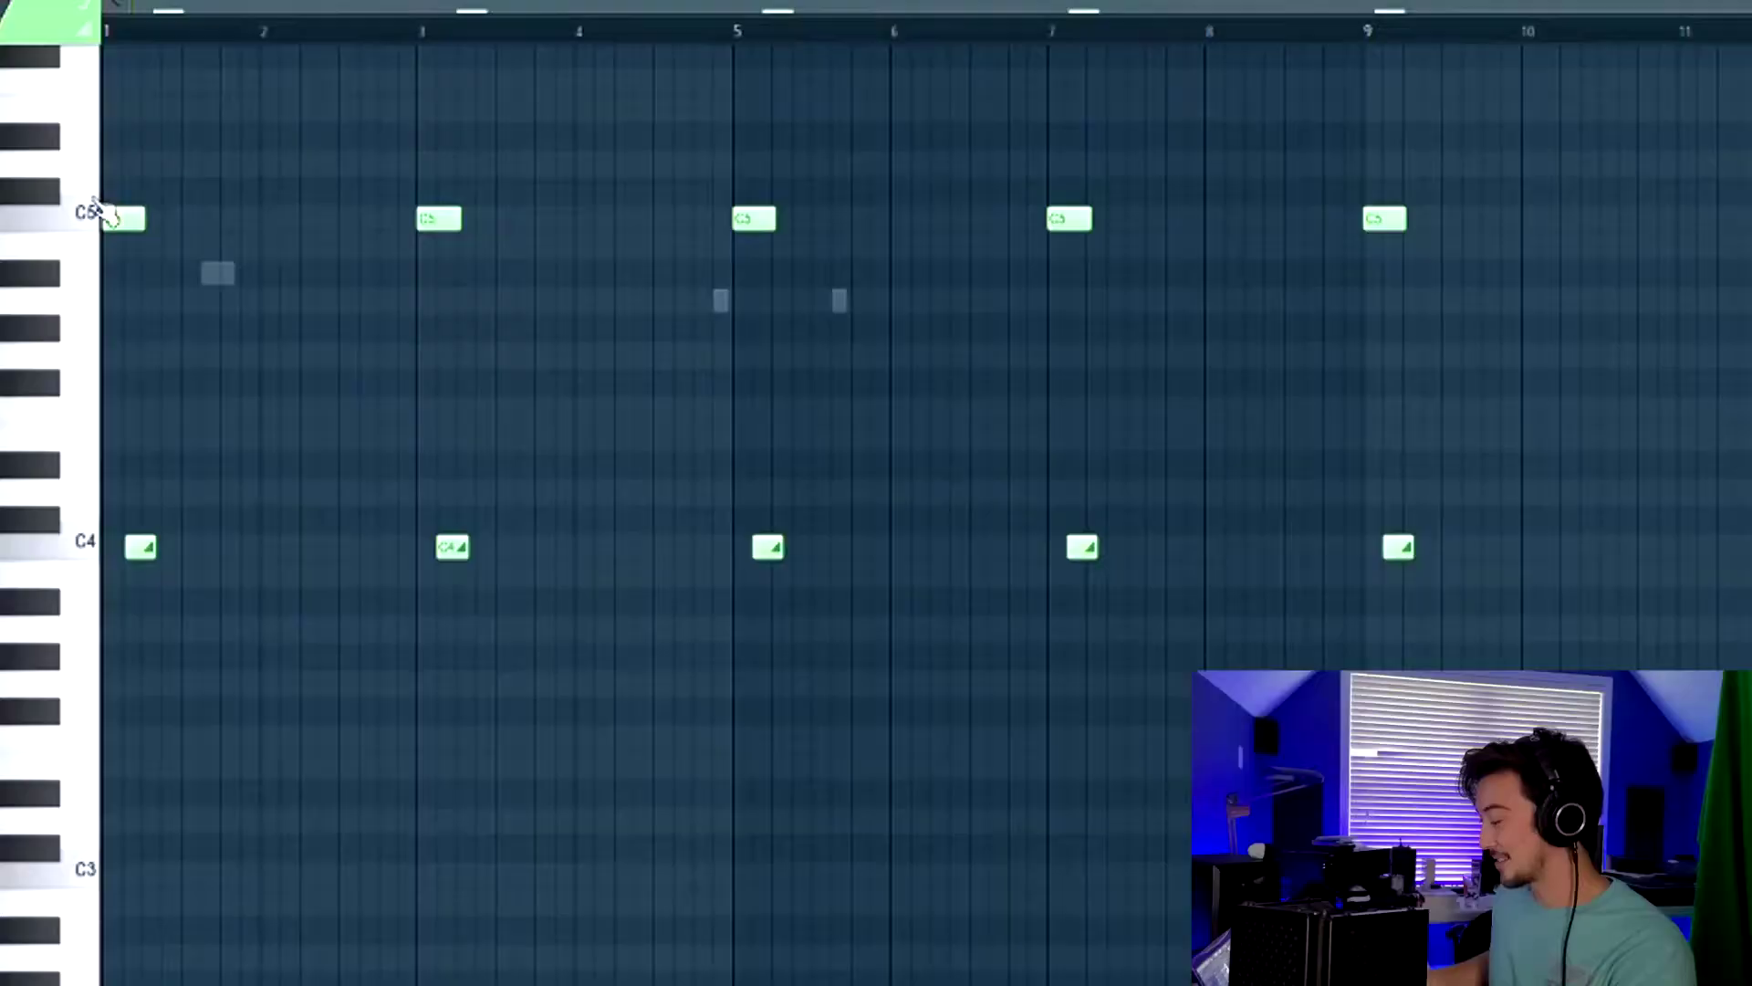
{"action": "scroll", "coordinate": [247, 50], "scroll_direction": "up", "scroll_amount": 3}
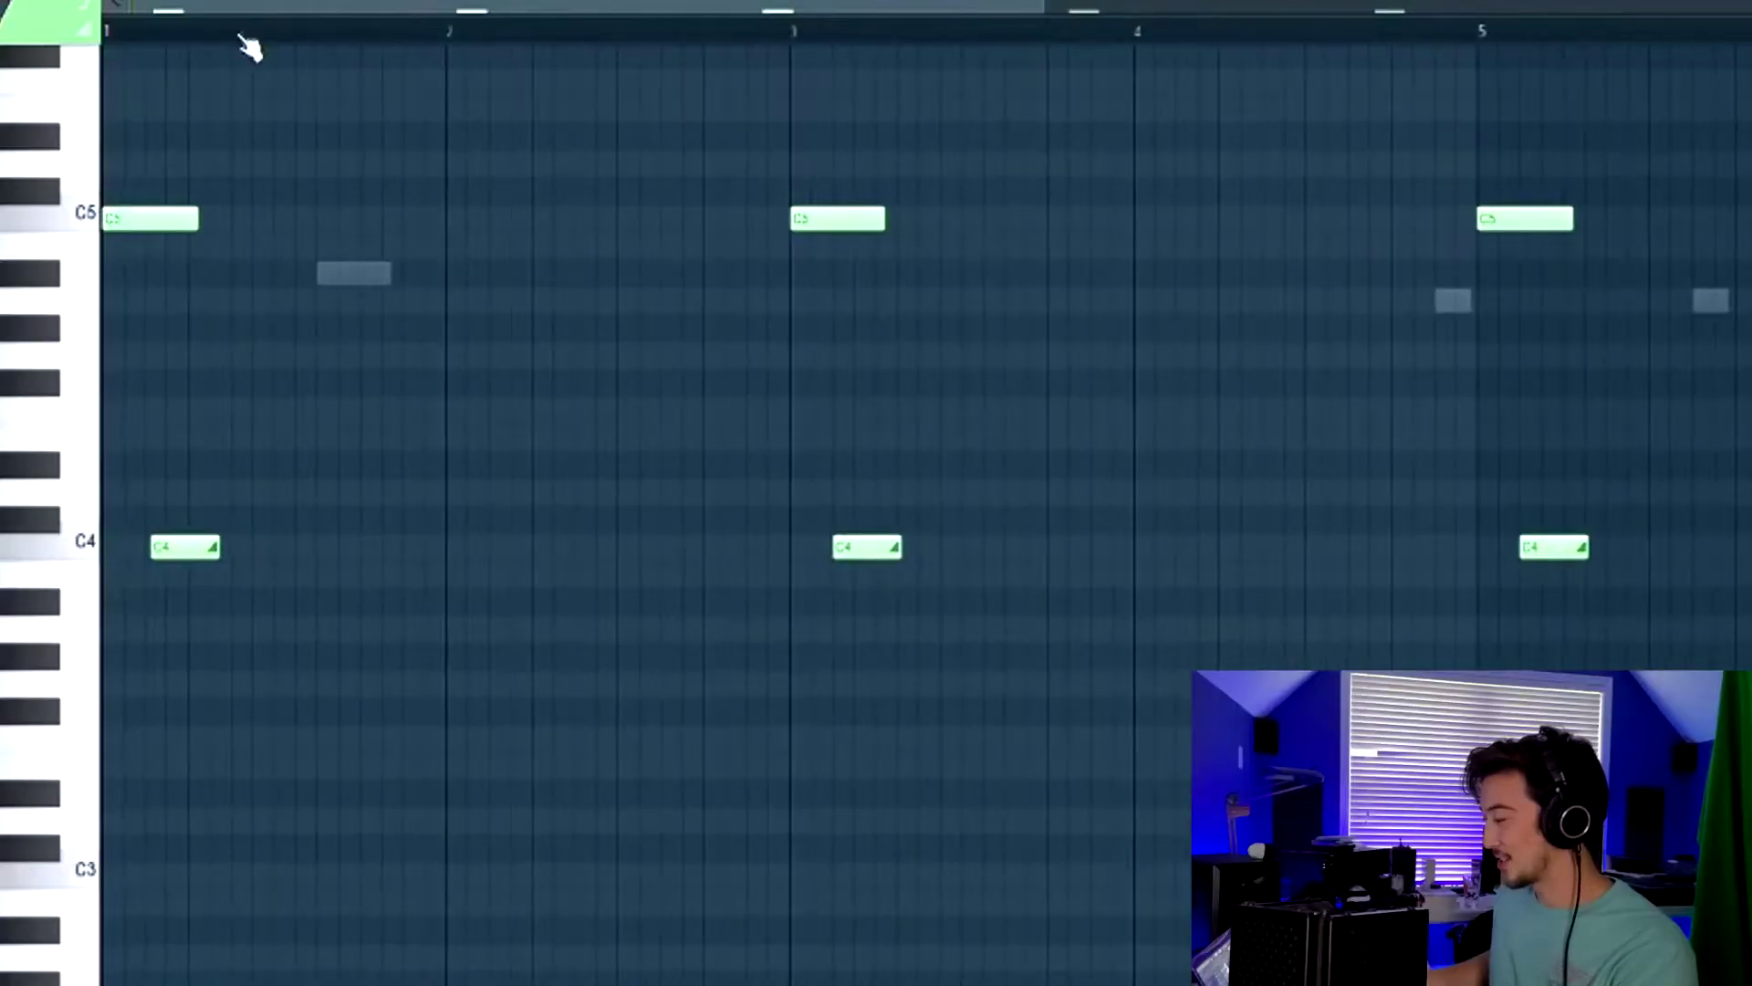
{"action": "left_click_drag", "start_coordinate": [1027, 16], "coordinate": [1161, 8]}
{"action": "scroll", "coordinate": [375, 211], "scroll_direction": "up", "scroll_amount": 4}
{"action": "scroll", "coordinate": [226, 388], "scroll_direction": "down", "scroll_amount": 1}
{"action": "scroll", "coordinate": [225, 388], "scroll_direction": "down", "scroll_amount": 1}
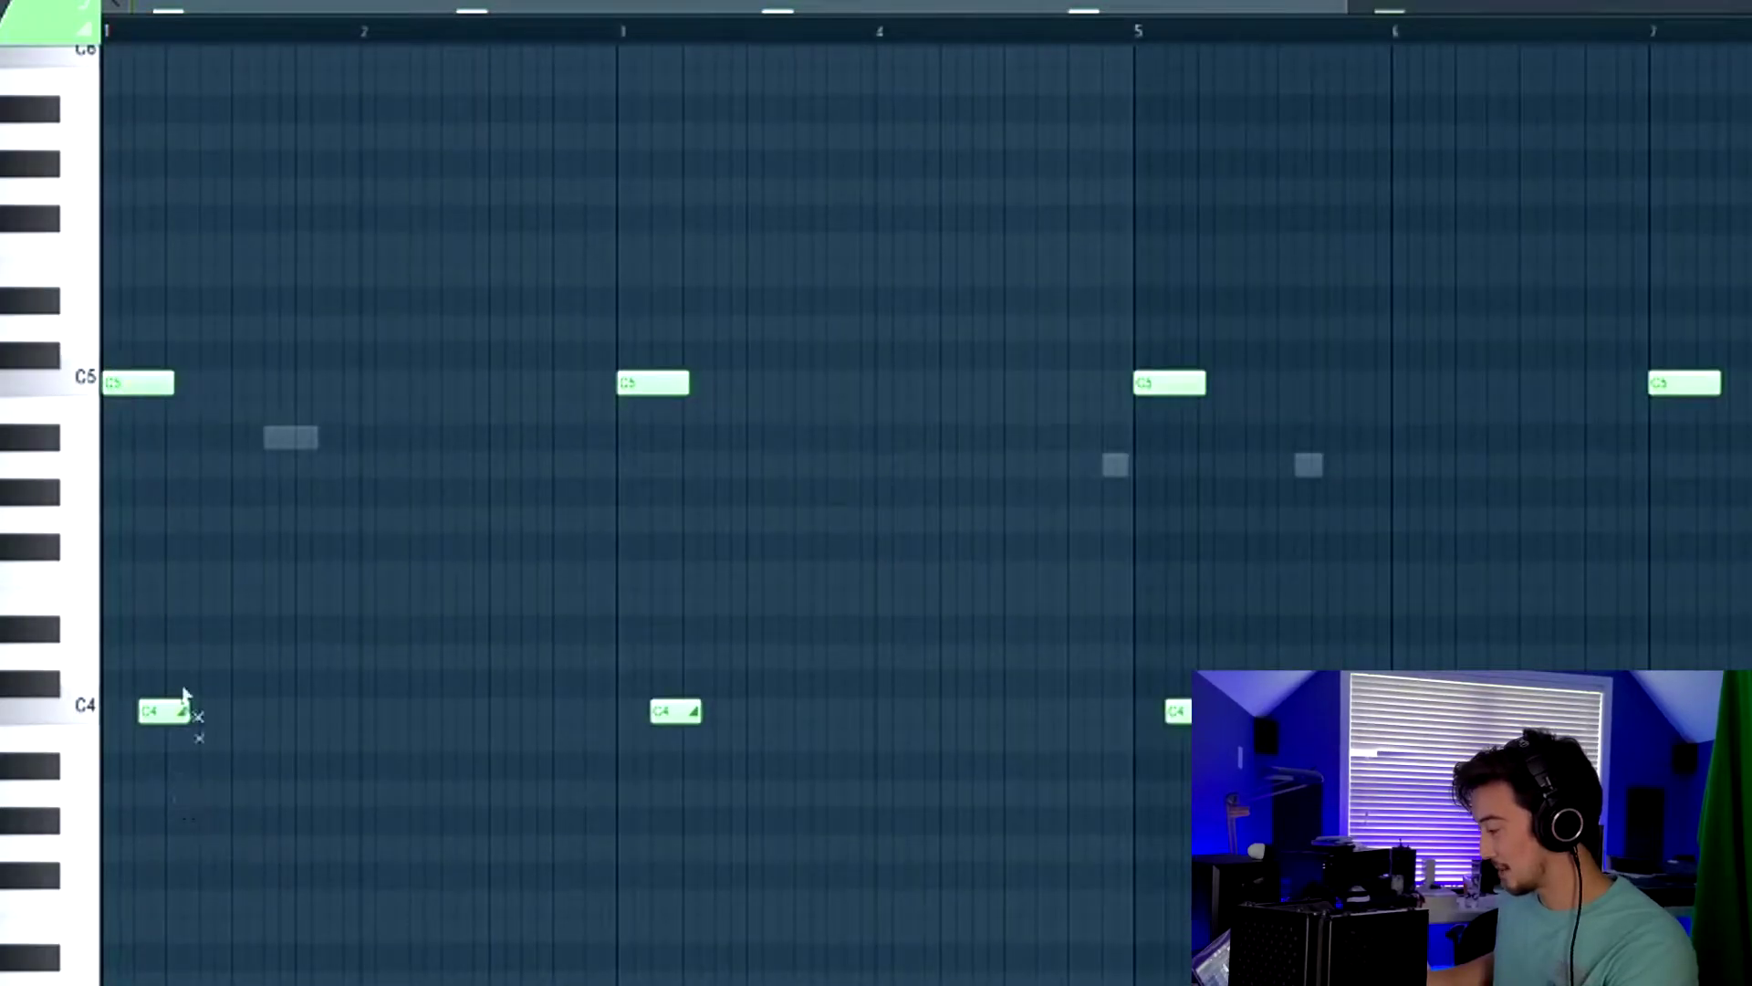
{"action": "key", "text": "space"}
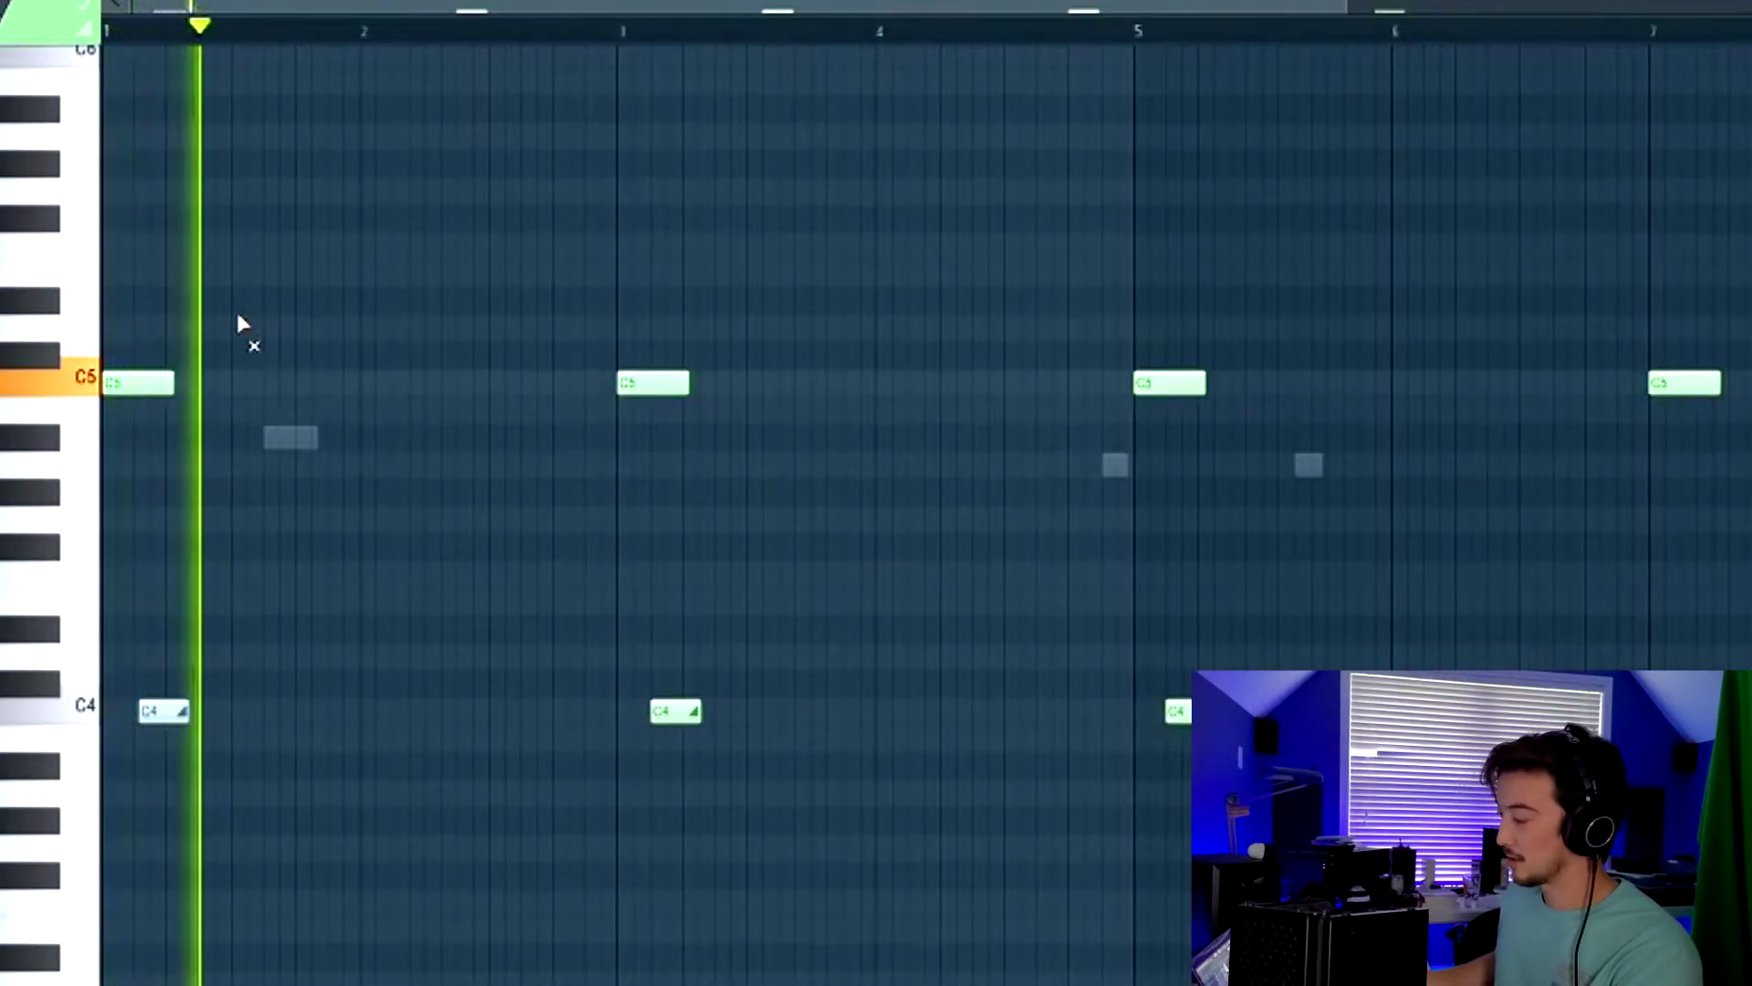
{"action": "key", "text": "space"}
Step: Replace the first low note of the open hats pattern with a C4 slide note starting at 1:03:00
{"action": "scroll", "coordinate": [185, 379], "scroll_direction": "up", "scroll_amount": 3}
{"action": "left_click", "coordinate": [207, 711]}
{"action": "left_click_drag", "start_coordinate": [223, 713], "coordinate": [214, 753]}
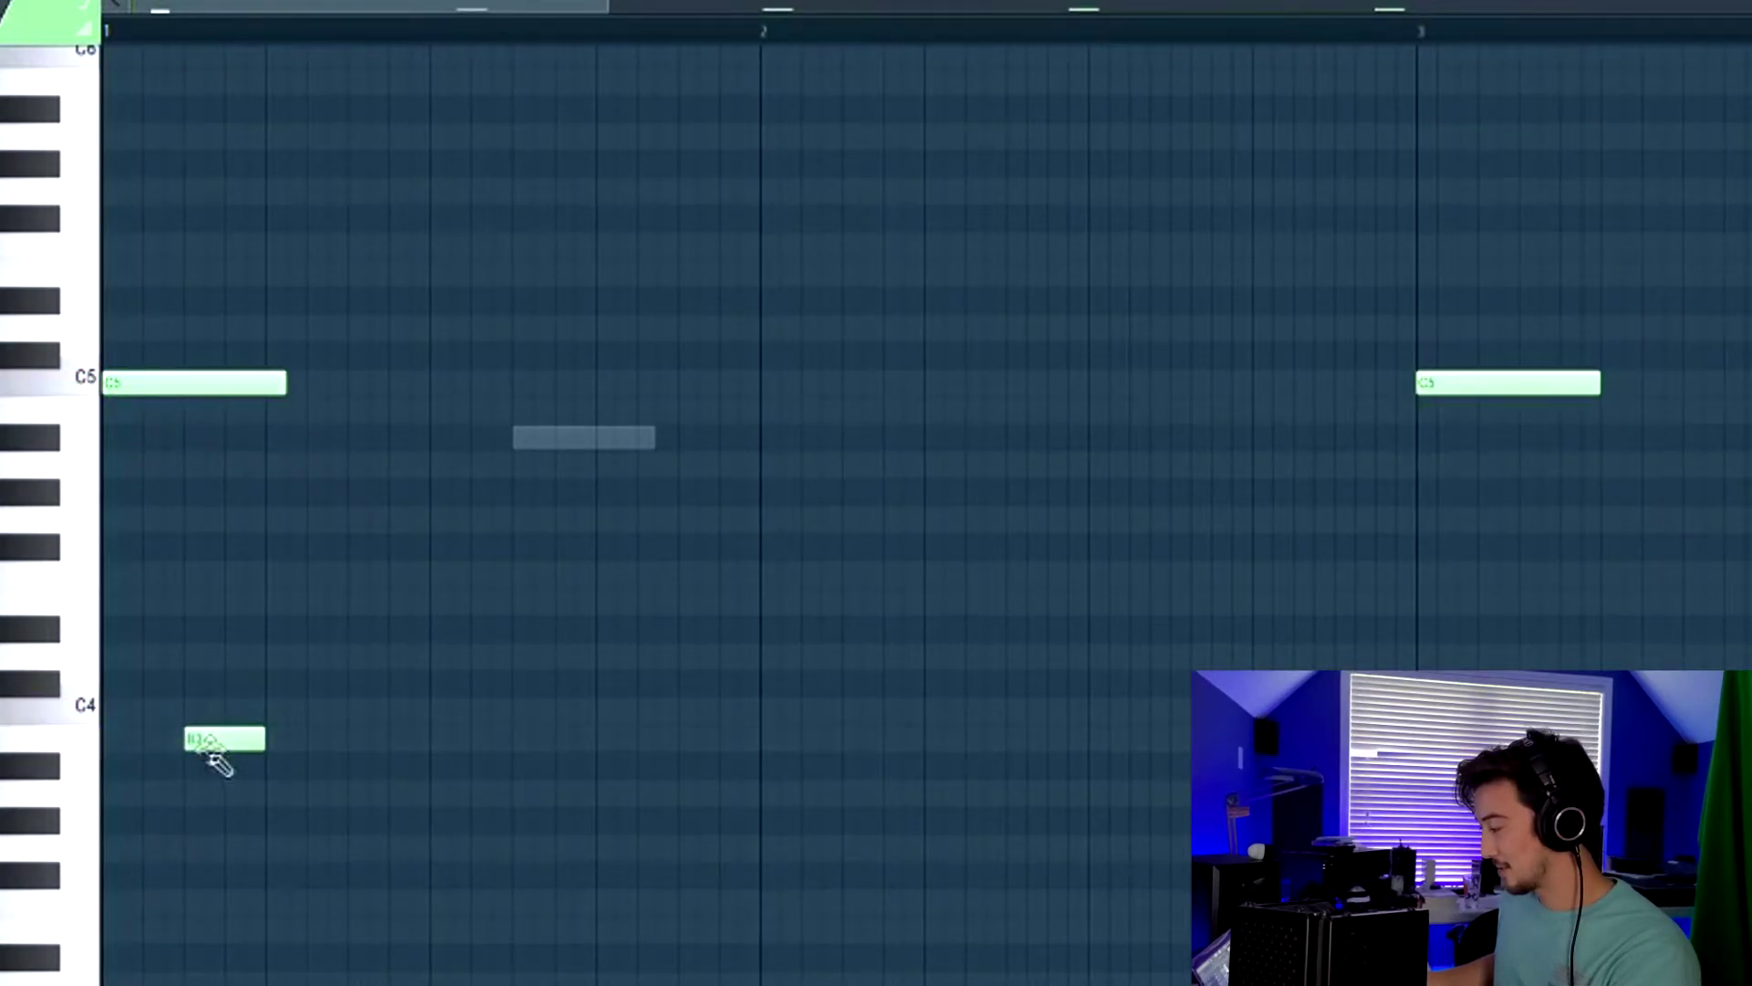
{"action": "double_click", "coordinate": [208, 737]}
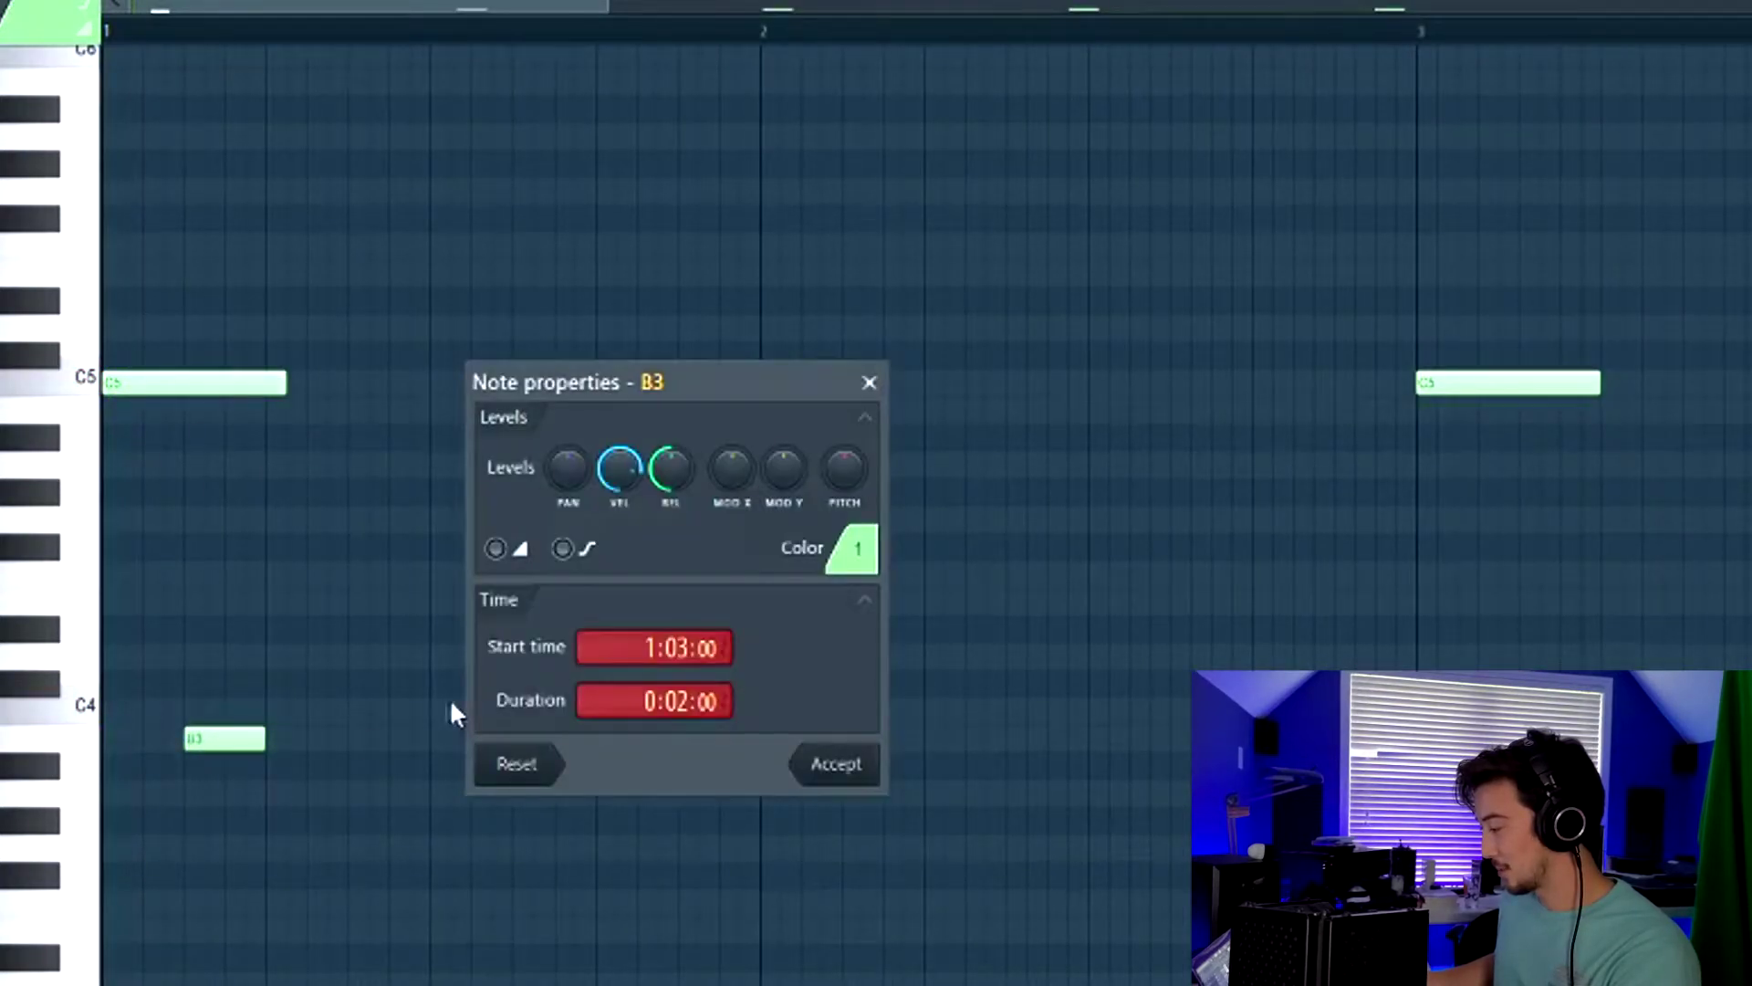
{"action": "left_click", "coordinate": [851, 774]}
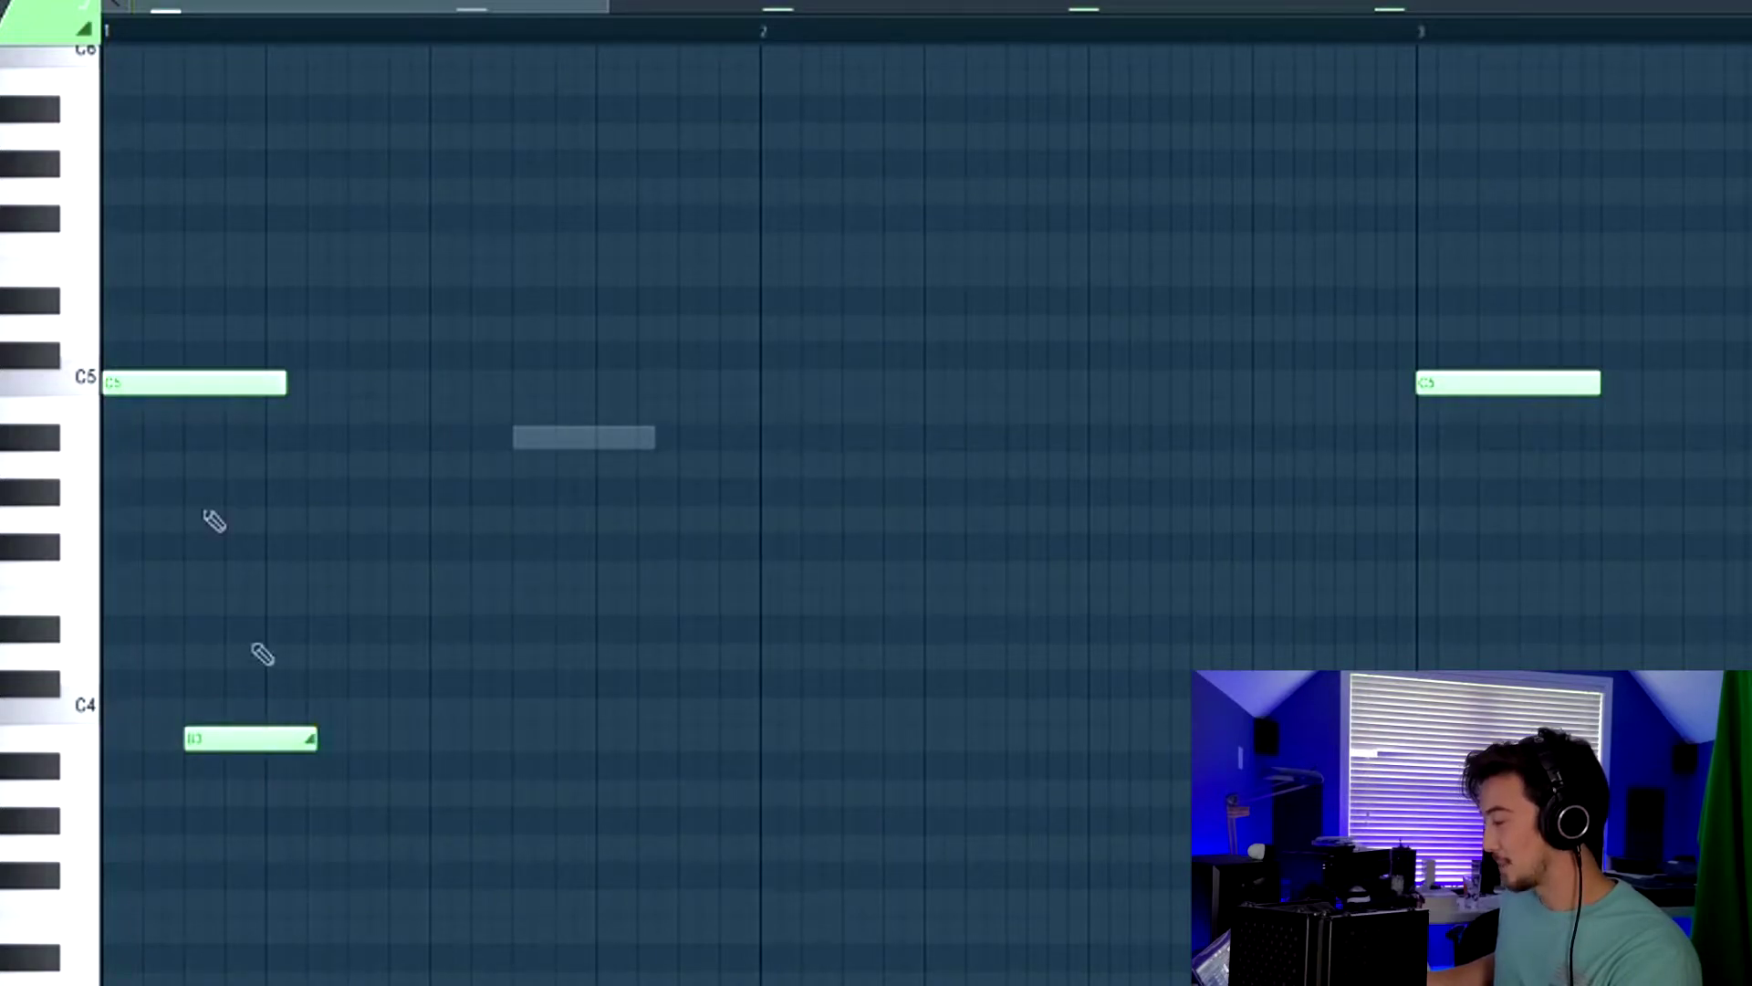
{"action": "scroll", "coordinate": [262, 655], "scroll_direction": "down", "scroll_amount": 5}
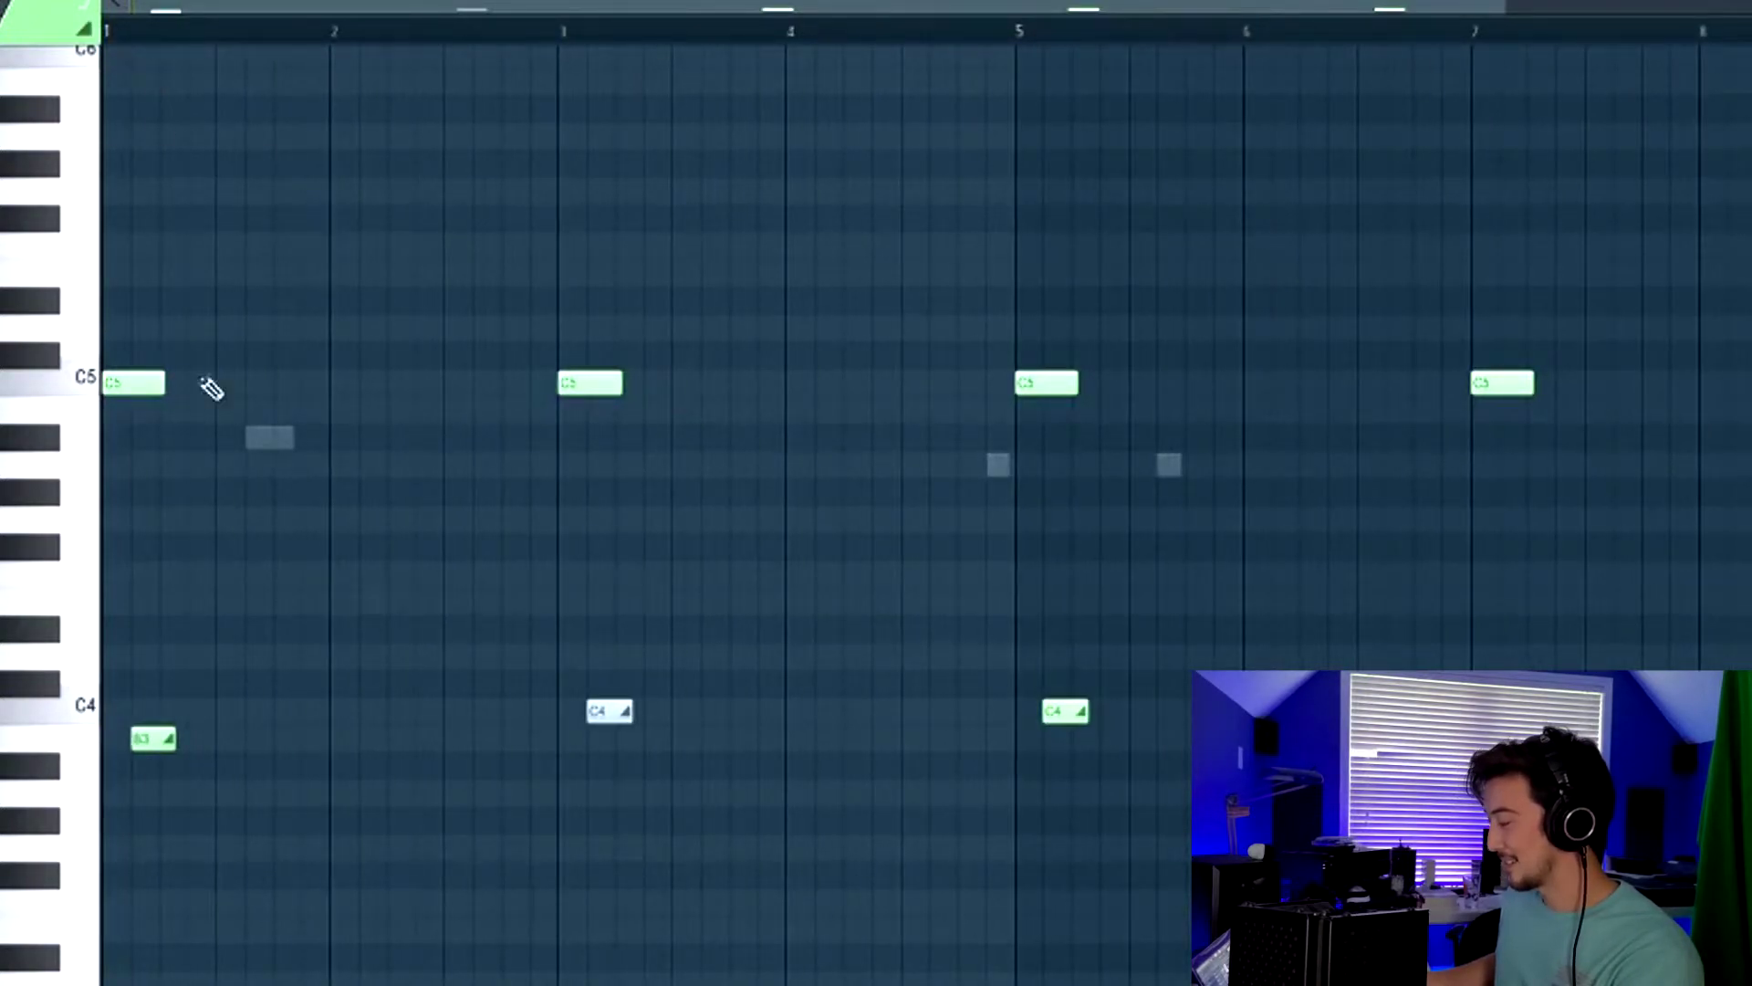
{"action": "scroll", "coordinate": [91, 623], "scroll_direction": "up", "scroll_amount": 4}
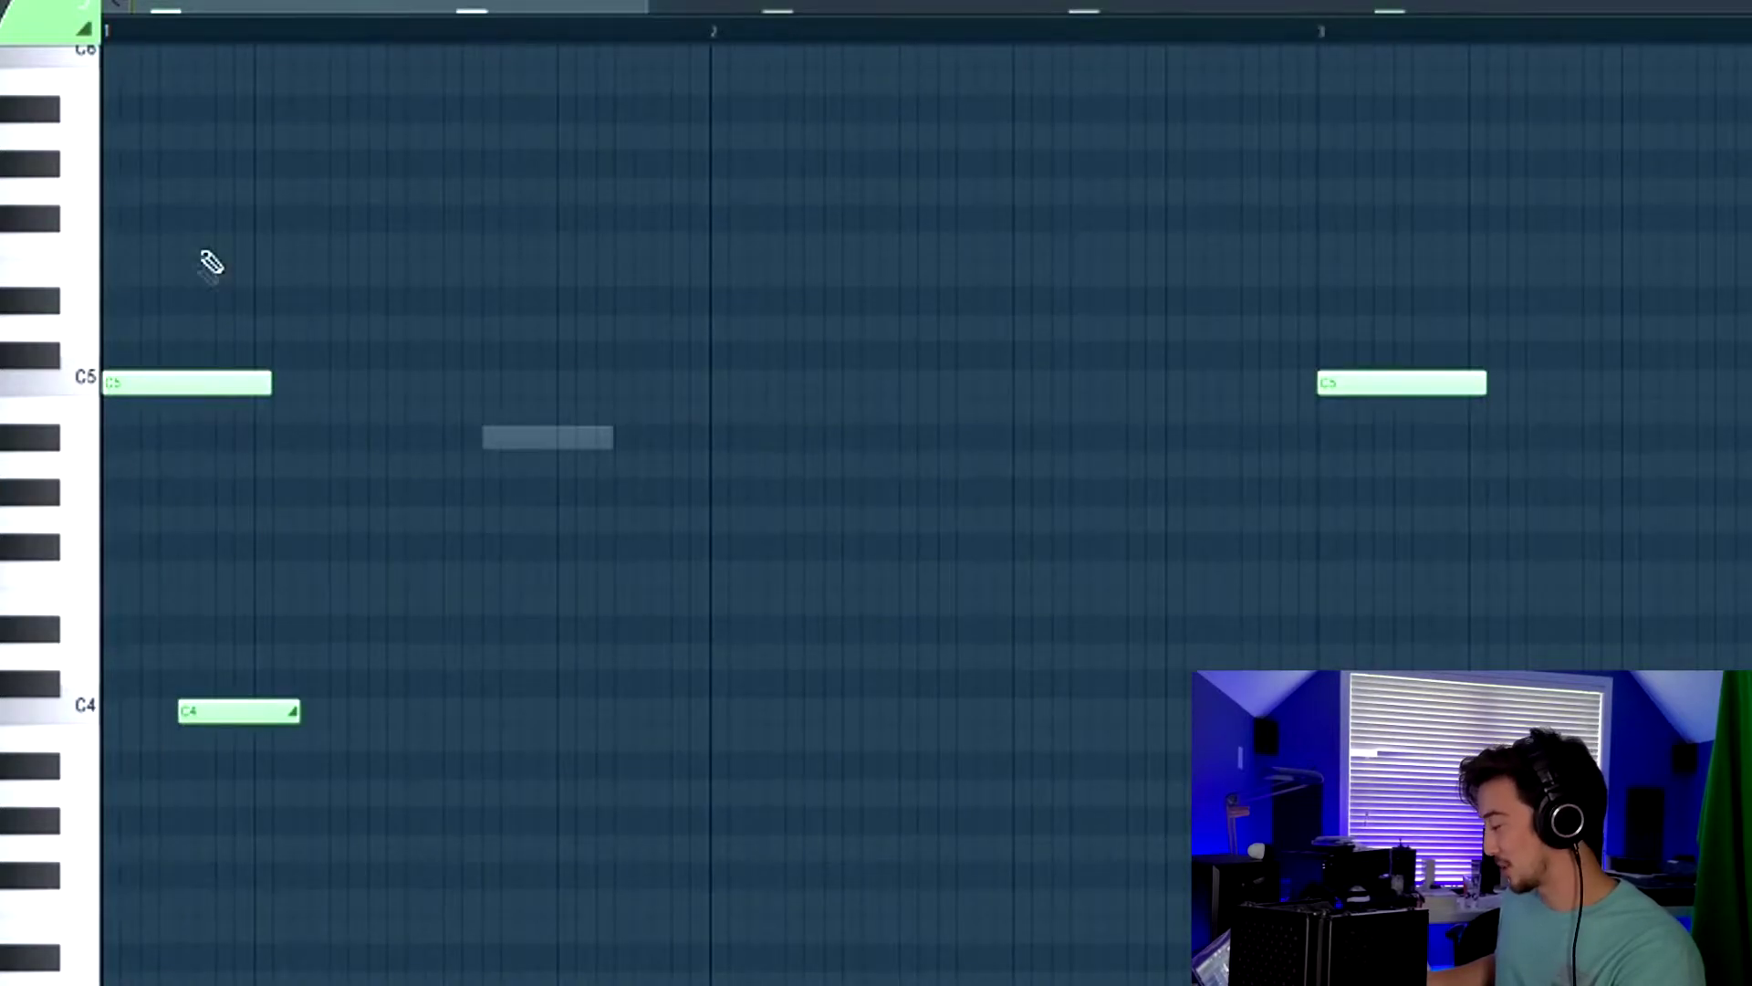
{"action": "scroll", "coordinate": [211, 54], "scroll_direction": "down", "scroll_amount": 4}
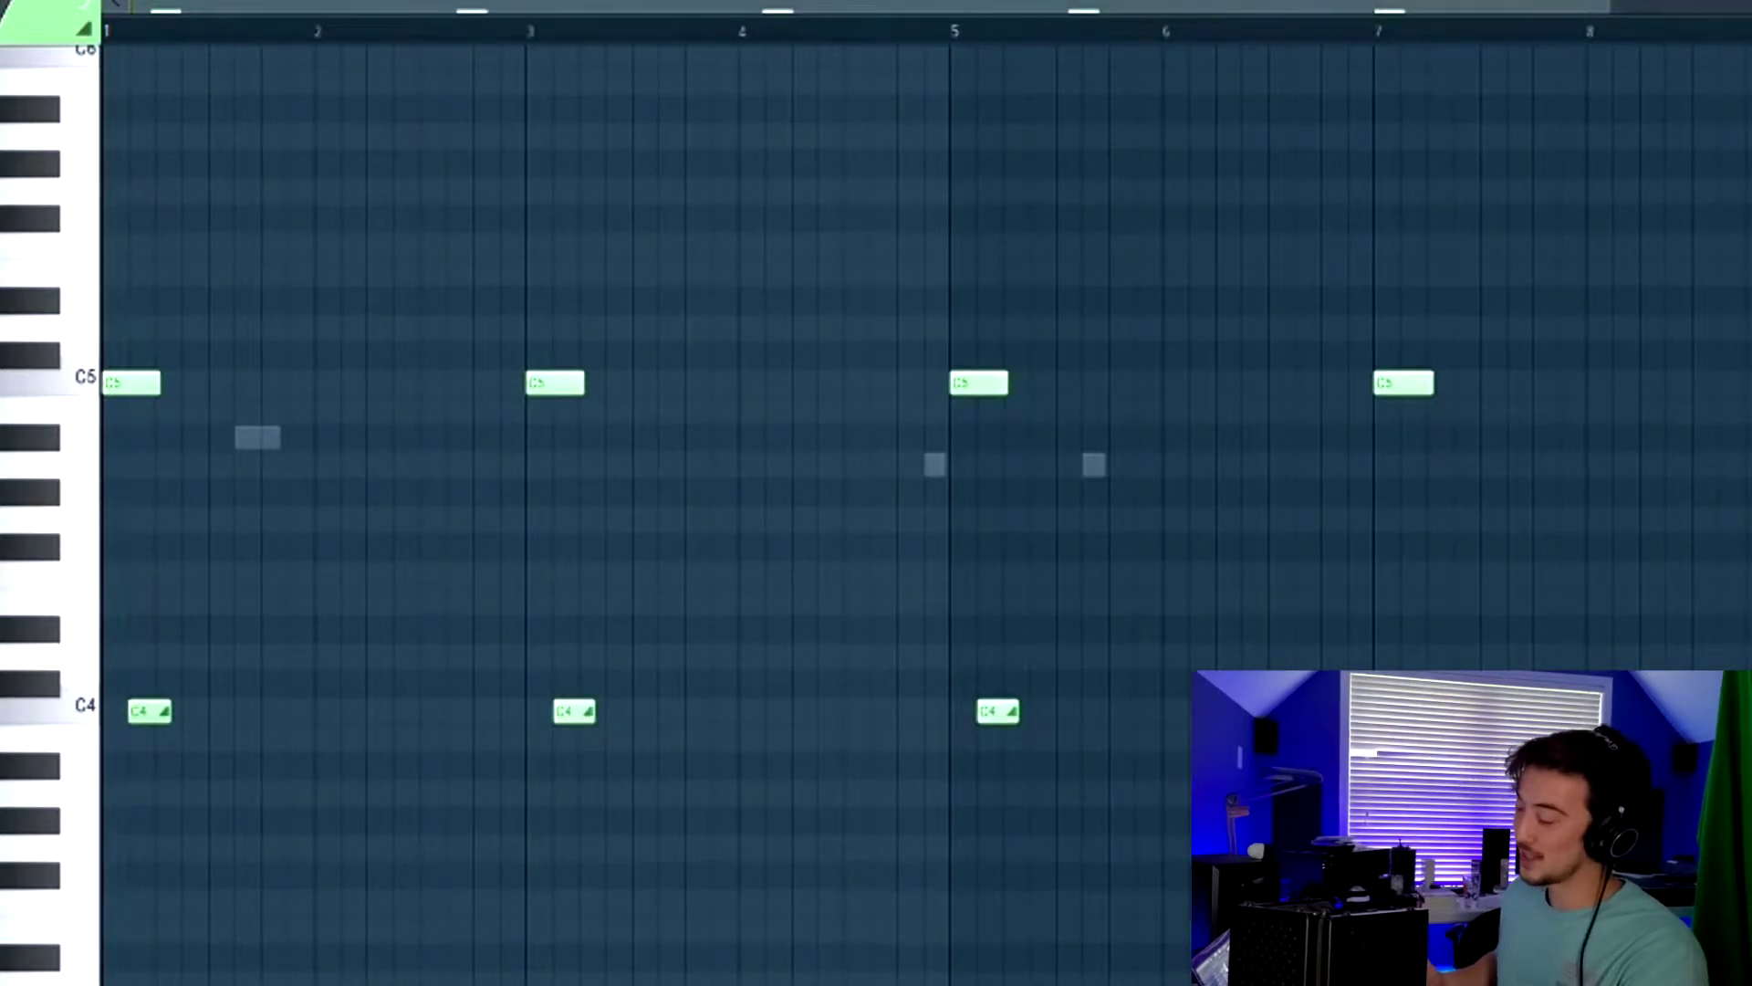
Step: Inspect the Hi-Hat 3 (EQ 1) channel's settings, then view its evo hi hat notes in the piano roll and play them
{"action": "key", "text": "space"}
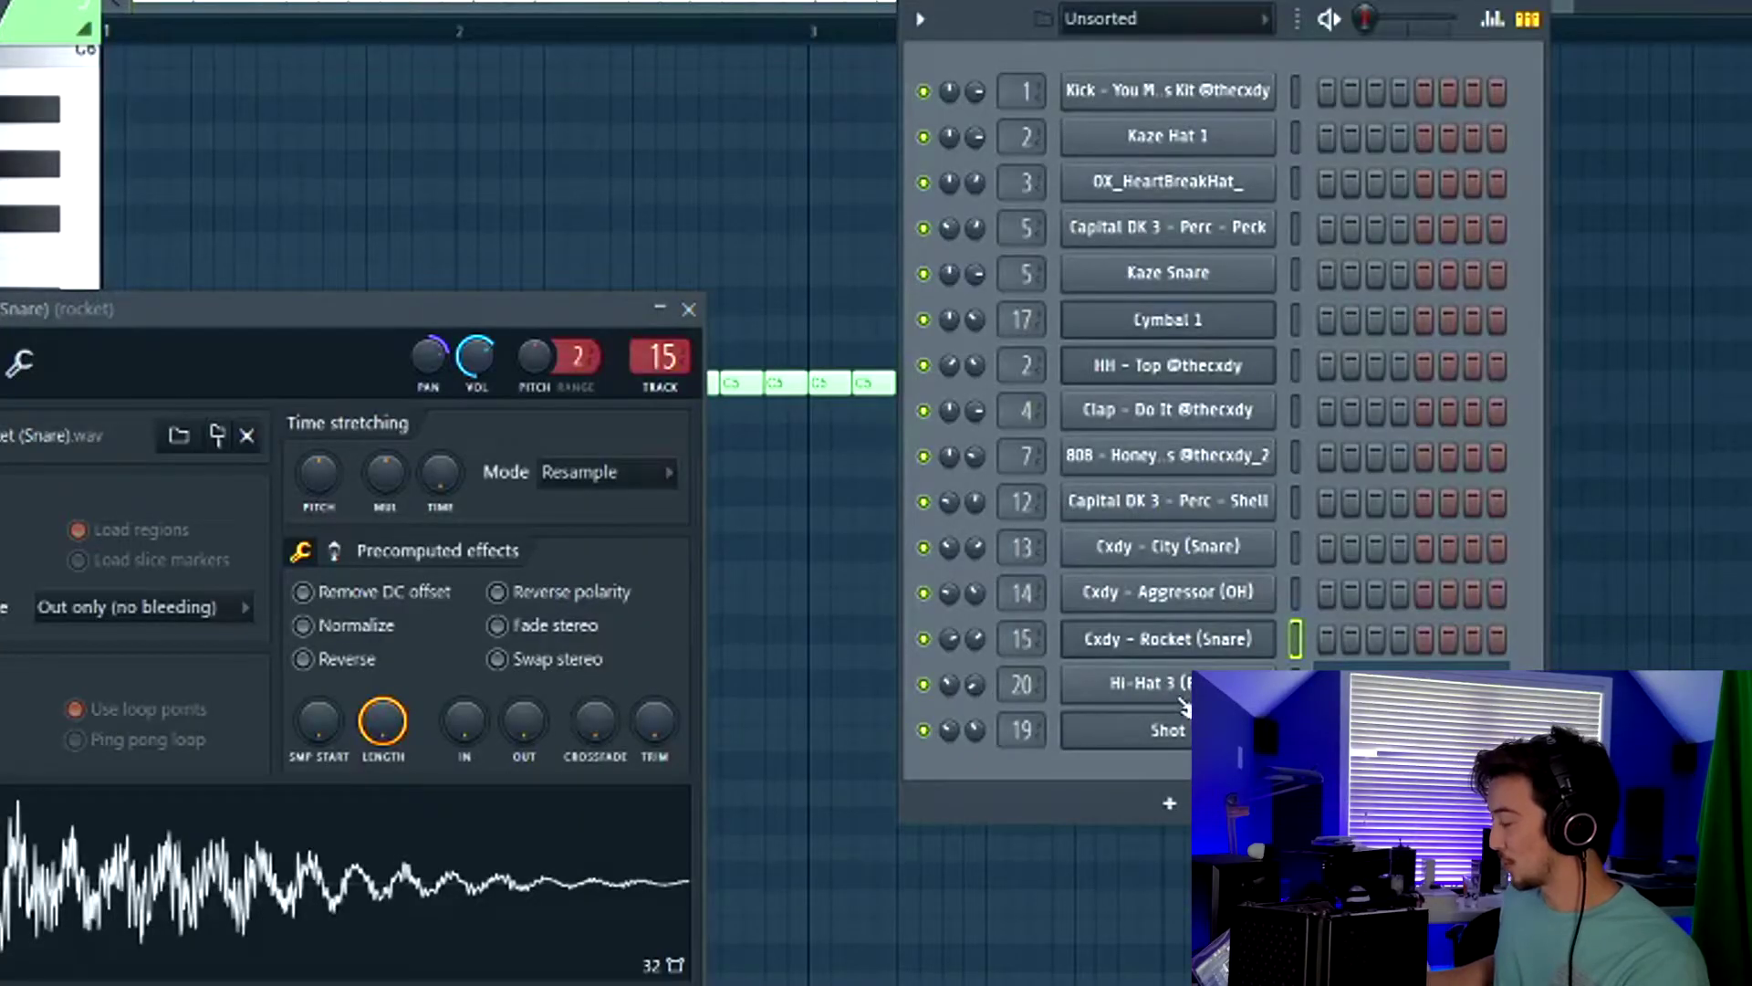
{"action": "left_click", "coordinate": [1182, 701]}
{"action": "left_click_drag", "start_coordinate": [56, 112], "coordinate": [304, 109]}
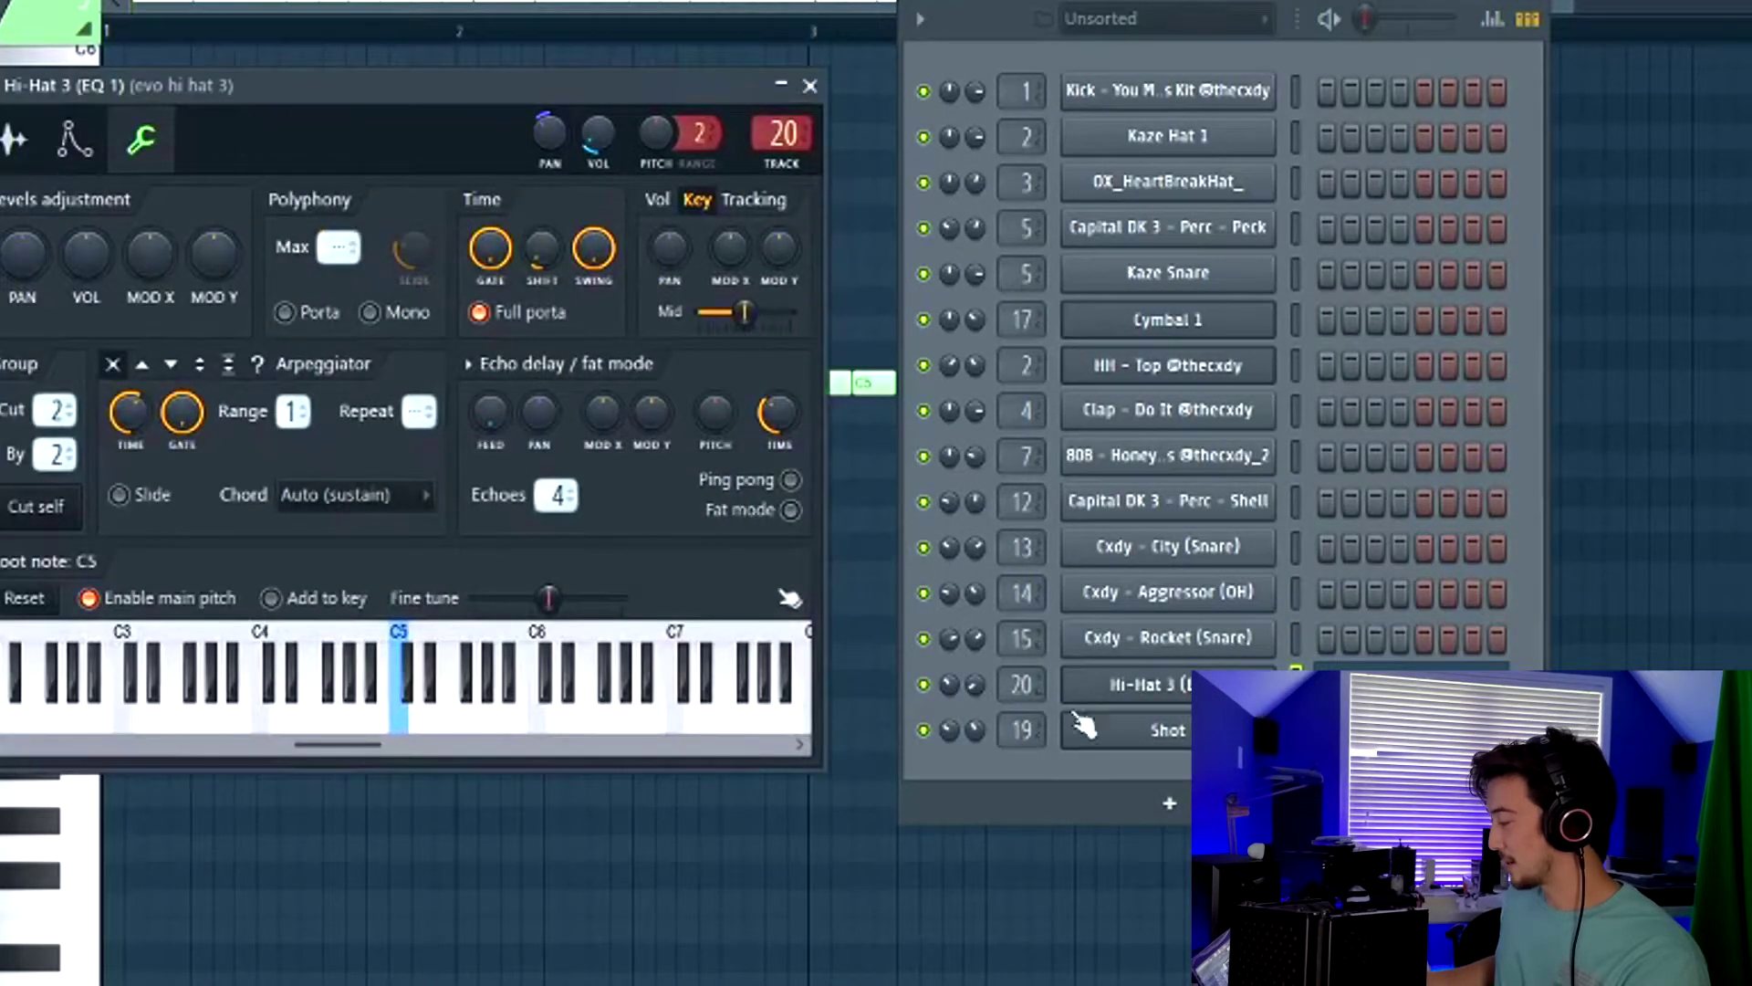
{"action": "left_click", "coordinate": [344, 9]}
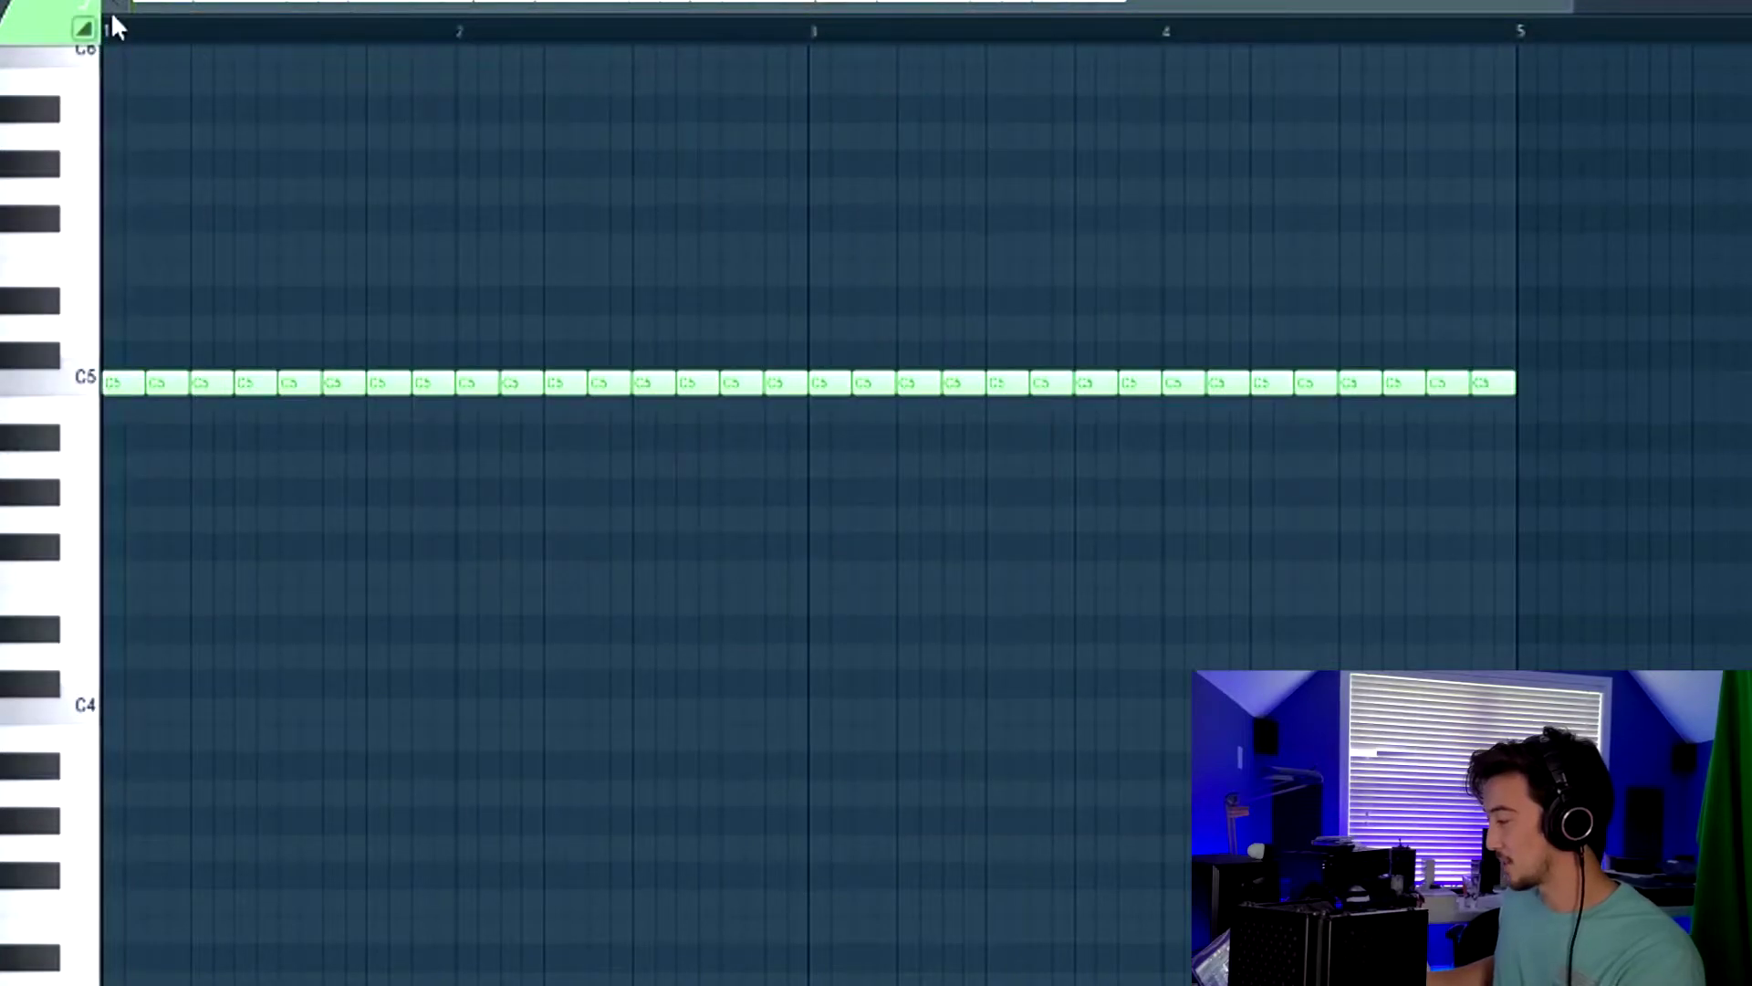
{"action": "key", "text": "space"}
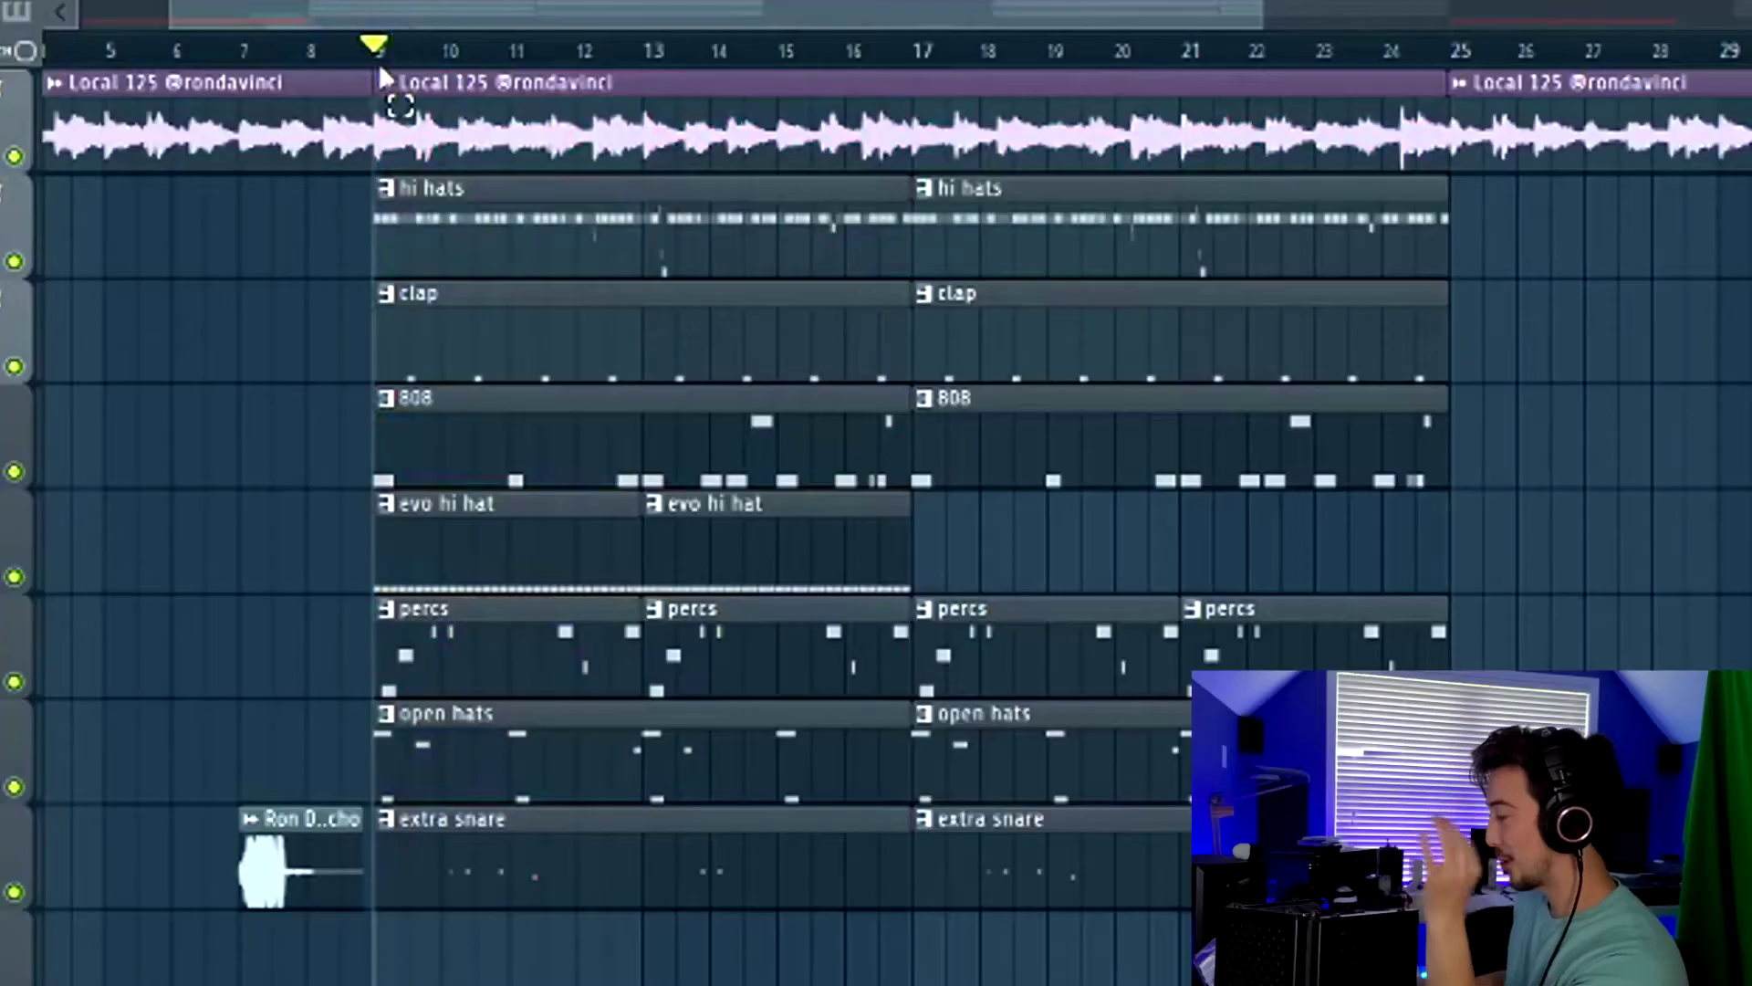
Step: Highlight bars 9 to 25 in the playlist, then the melody-only section from bar 25 to 33
{"action": "left_click_drag", "start_coordinate": [390, 72], "coordinate": [1447, 114]}
{"action": "left_click", "coordinate": [1451, 84]}
{"action": "scroll", "coordinate": [712, 18], "scroll_direction": "right", "scroll_amount": 5}
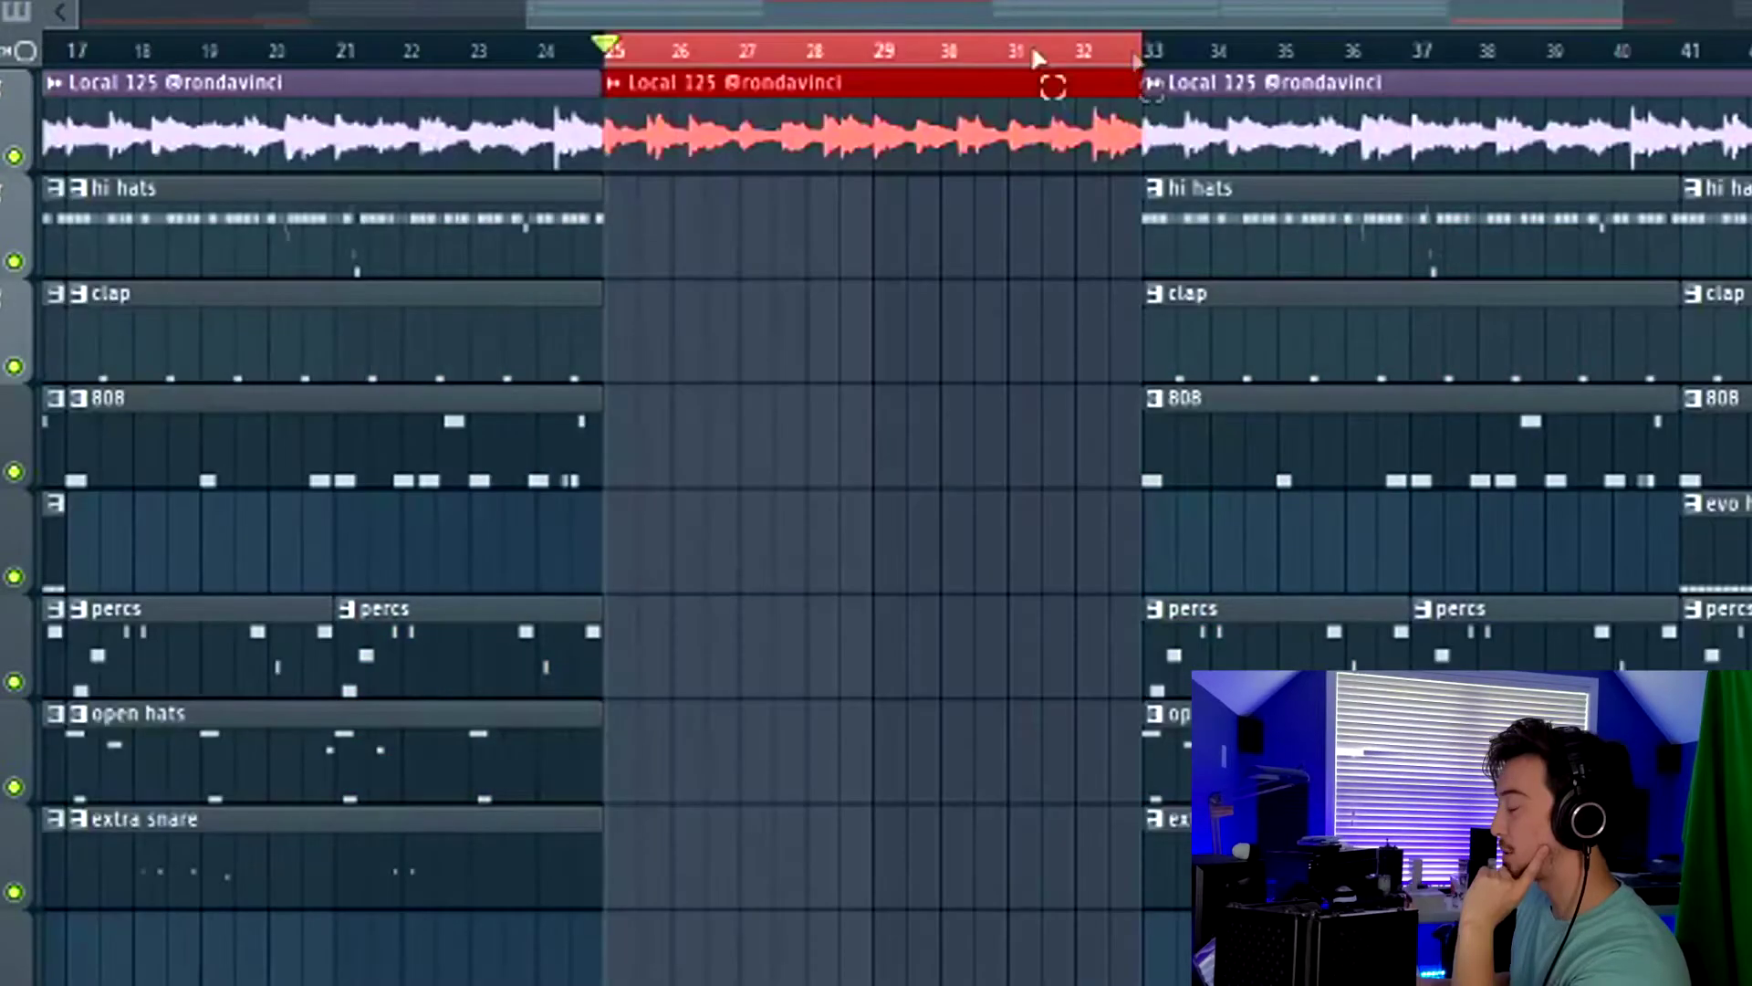
{"action": "scroll", "coordinate": [754, 53], "scroll_direction": "up", "scroll_amount": 2}
{"action": "left_click", "coordinate": [754, 53]}
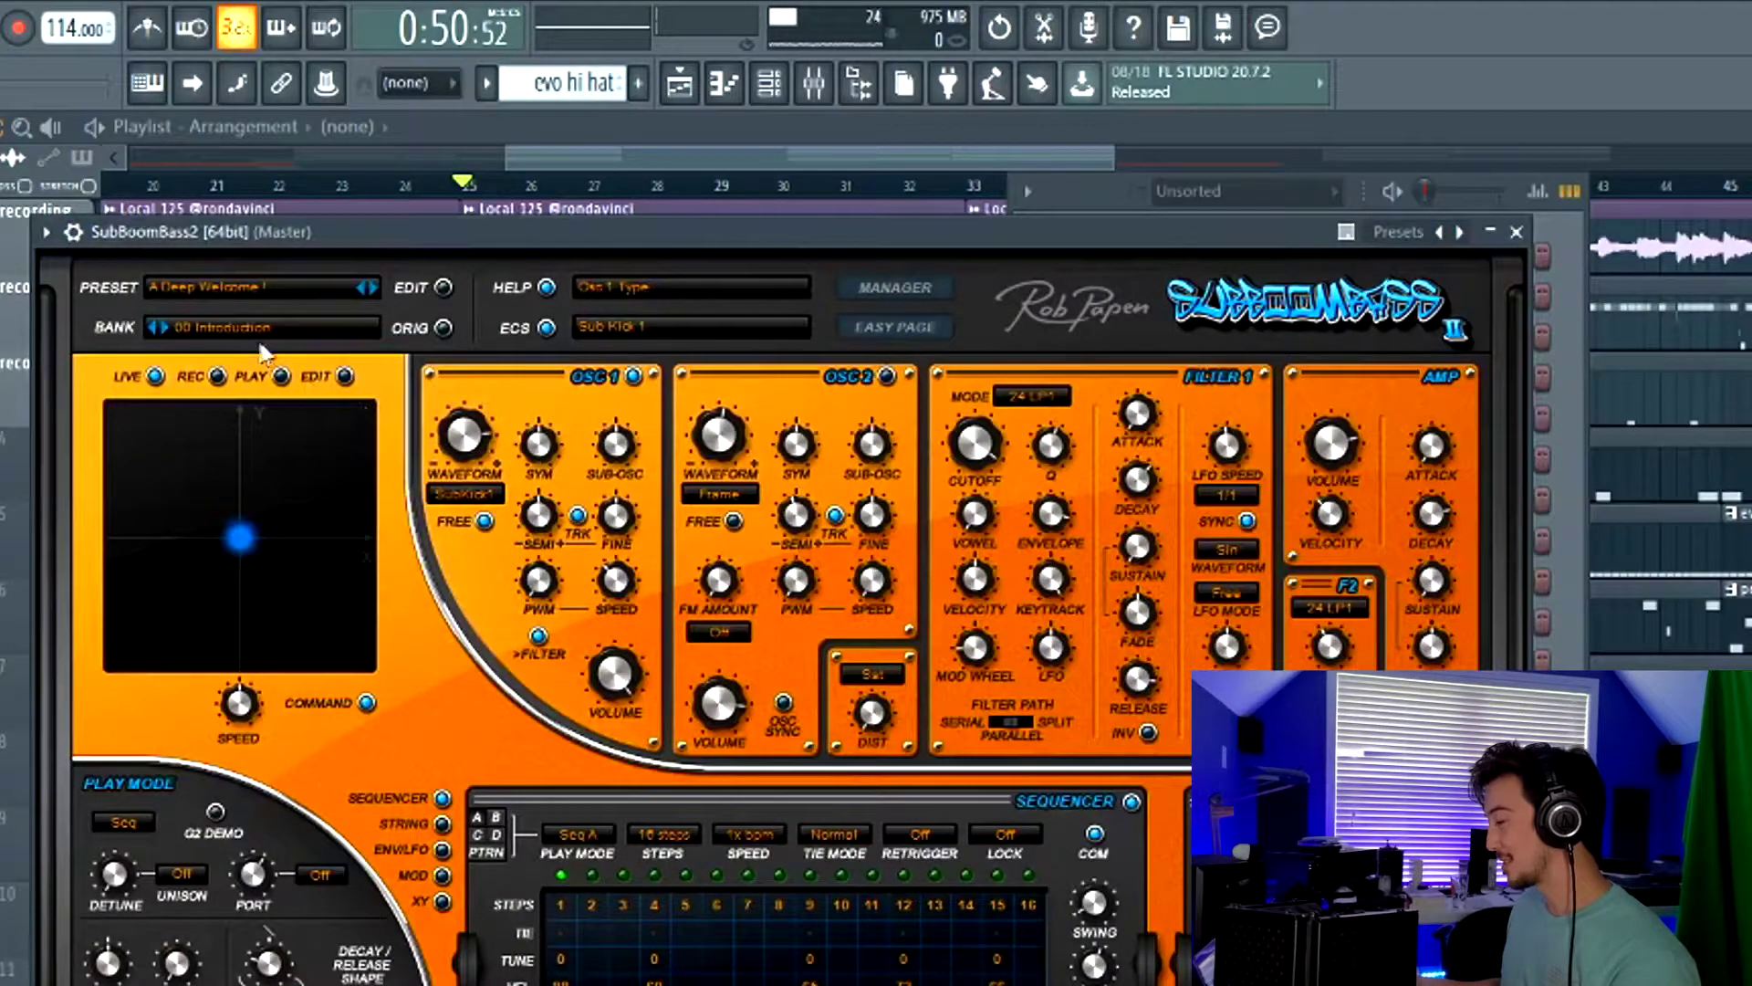
Step: Look through the list of saved presets for the SubBoomBass2 plugin and leave the plugin without loading one
{"action": "left_click", "coordinate": [46, 234]}
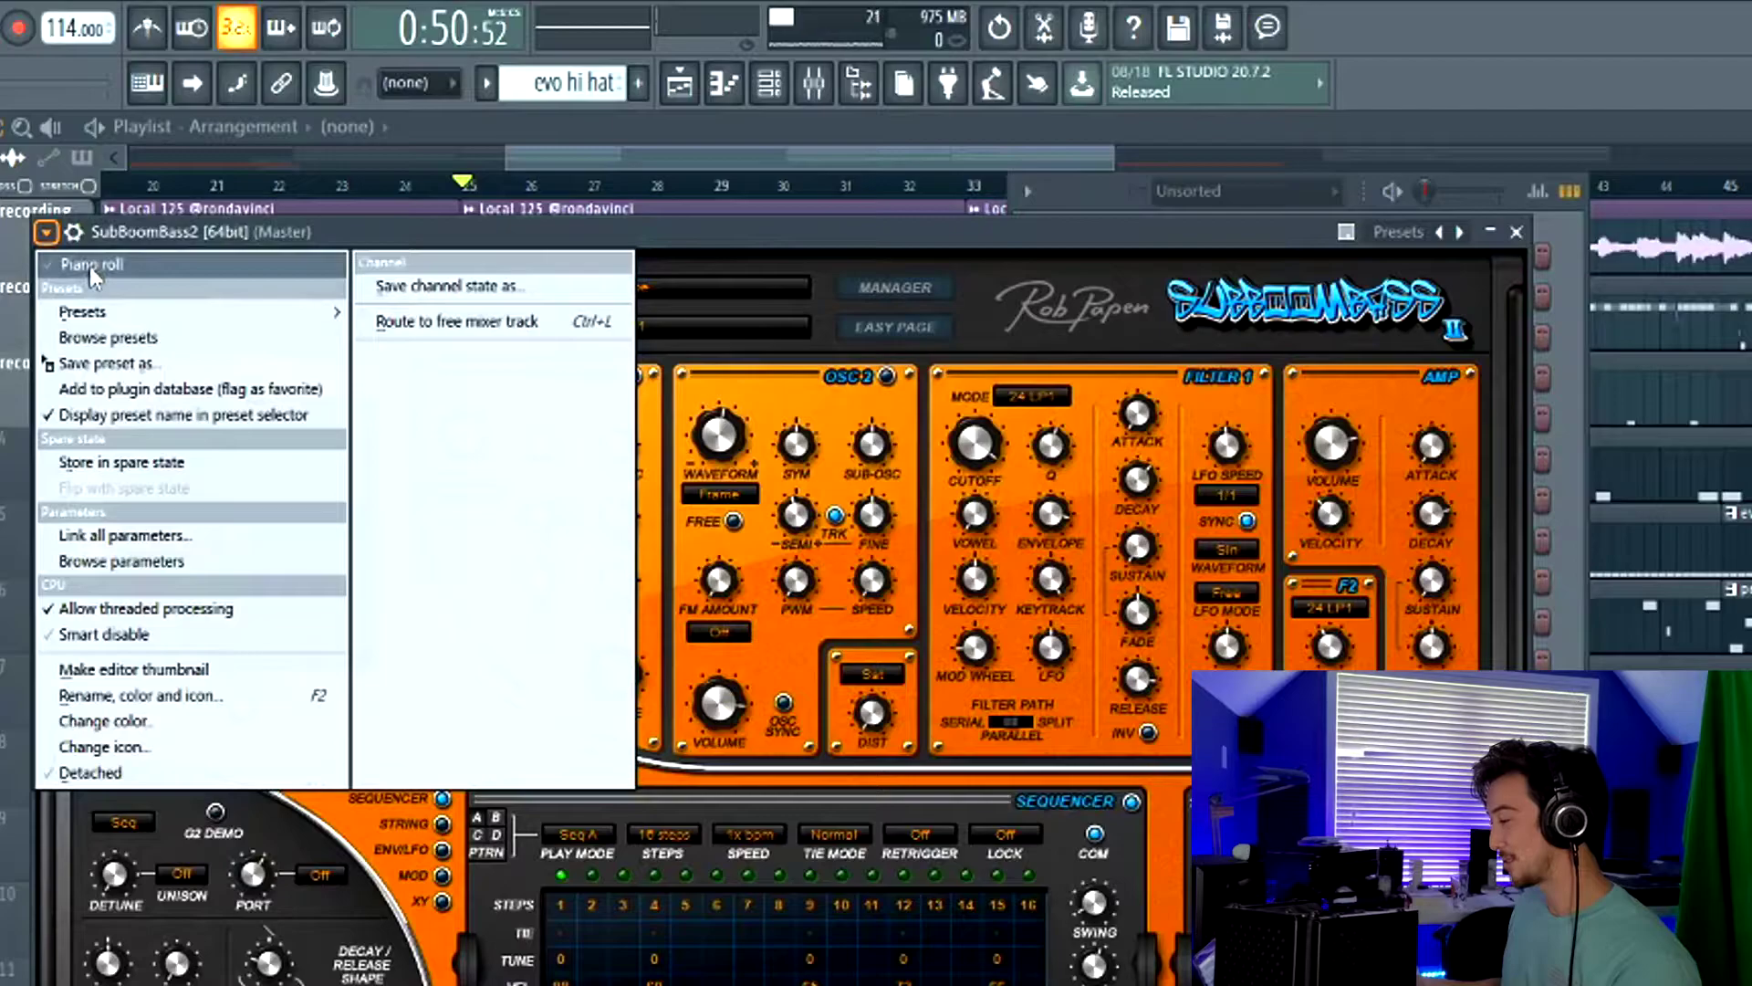
{"action": "mouse_move", "coordinate": [100, 311]}
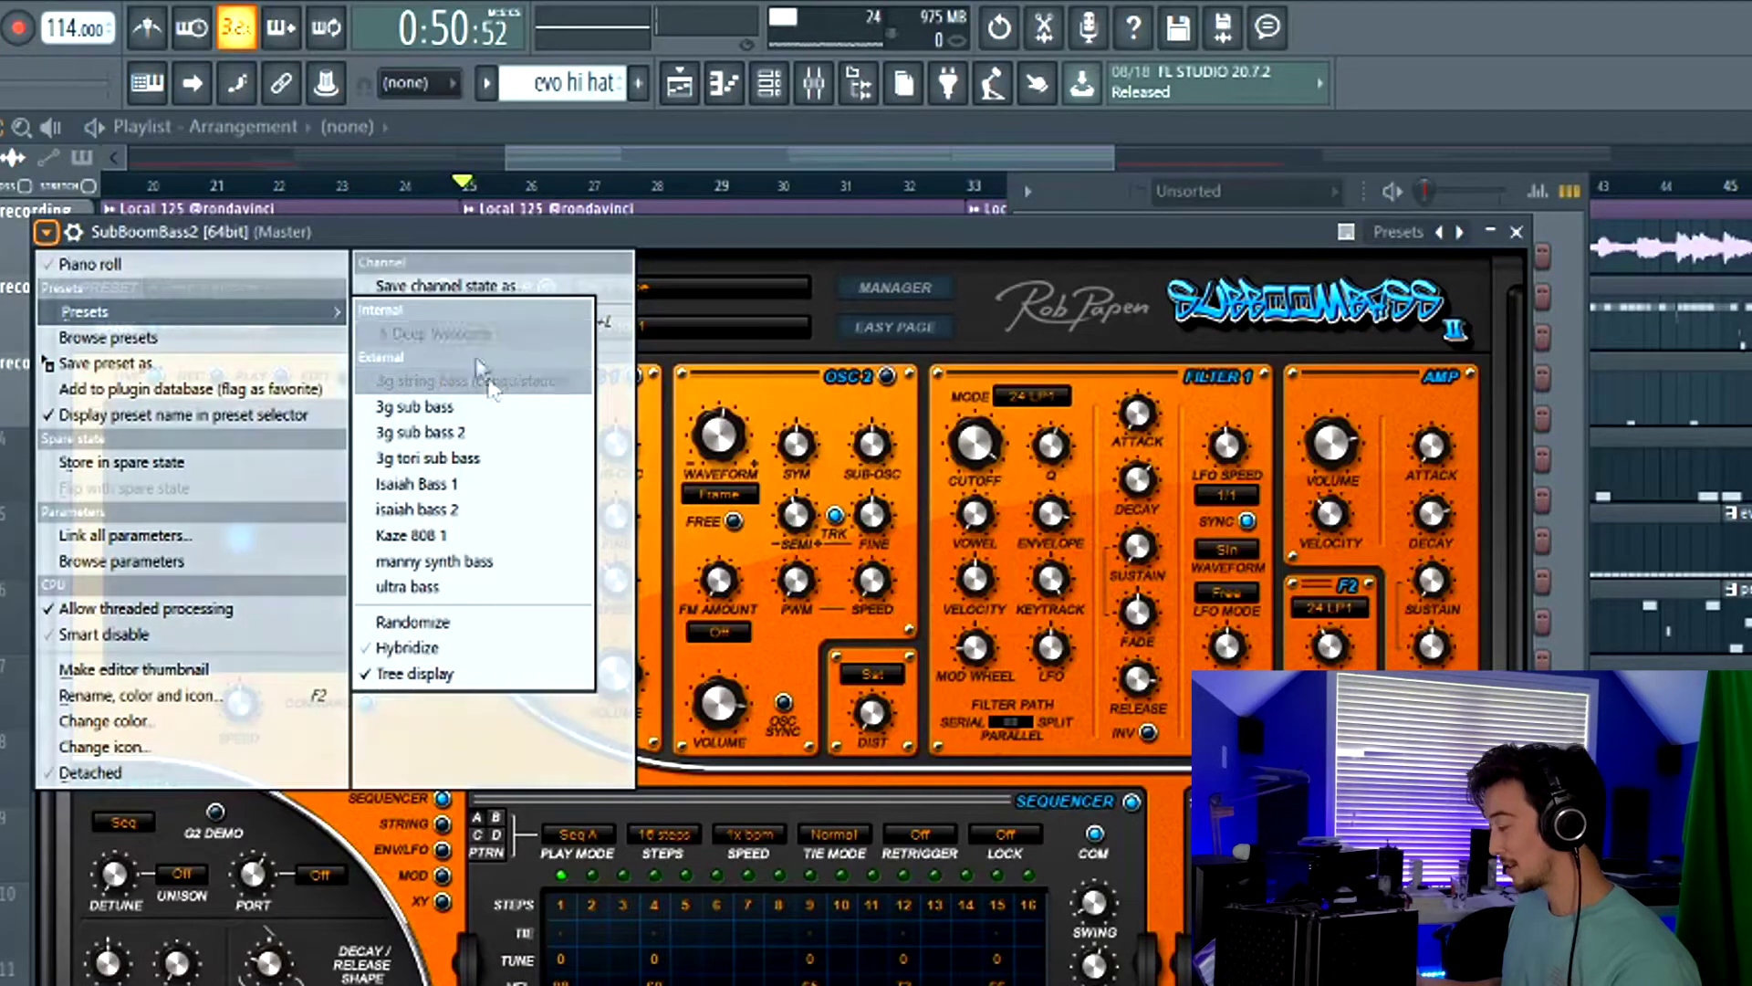
{"action": "left_click", "coordinate": [856, 146]}
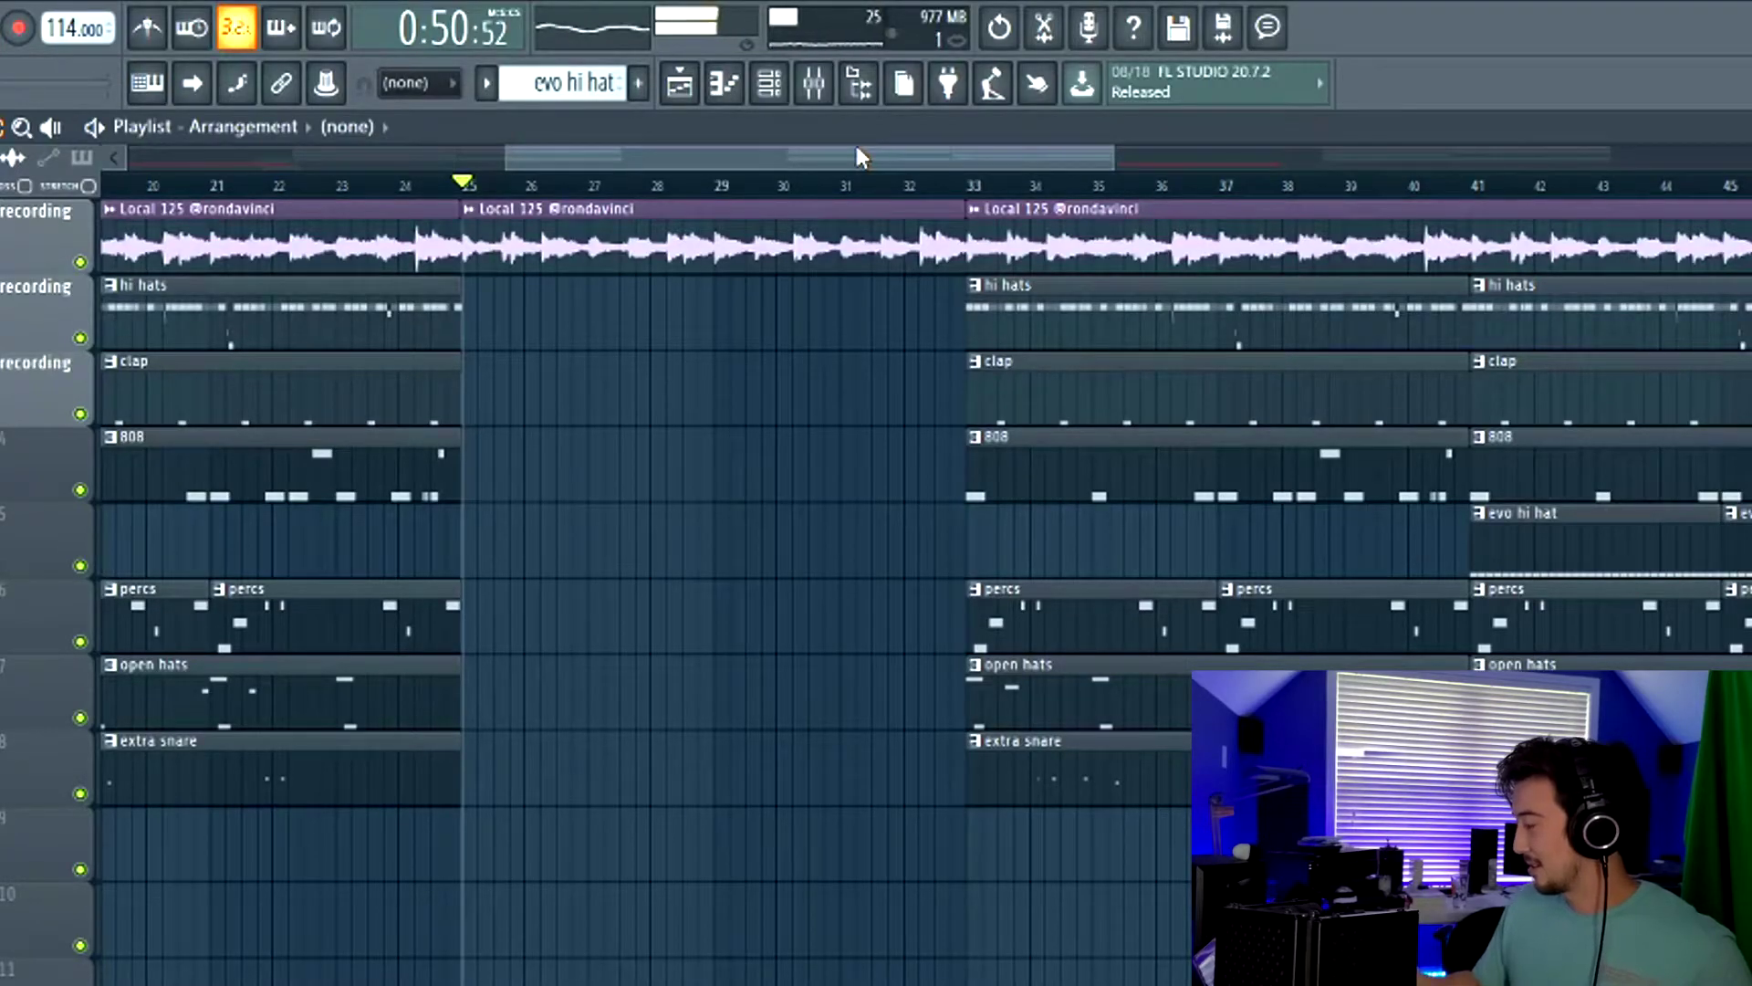
Step: Raise the Love Philter - Mix level #2 automation clip's starting point to the top of the clip and check its full length
{"action": "key", "text": "F9"}
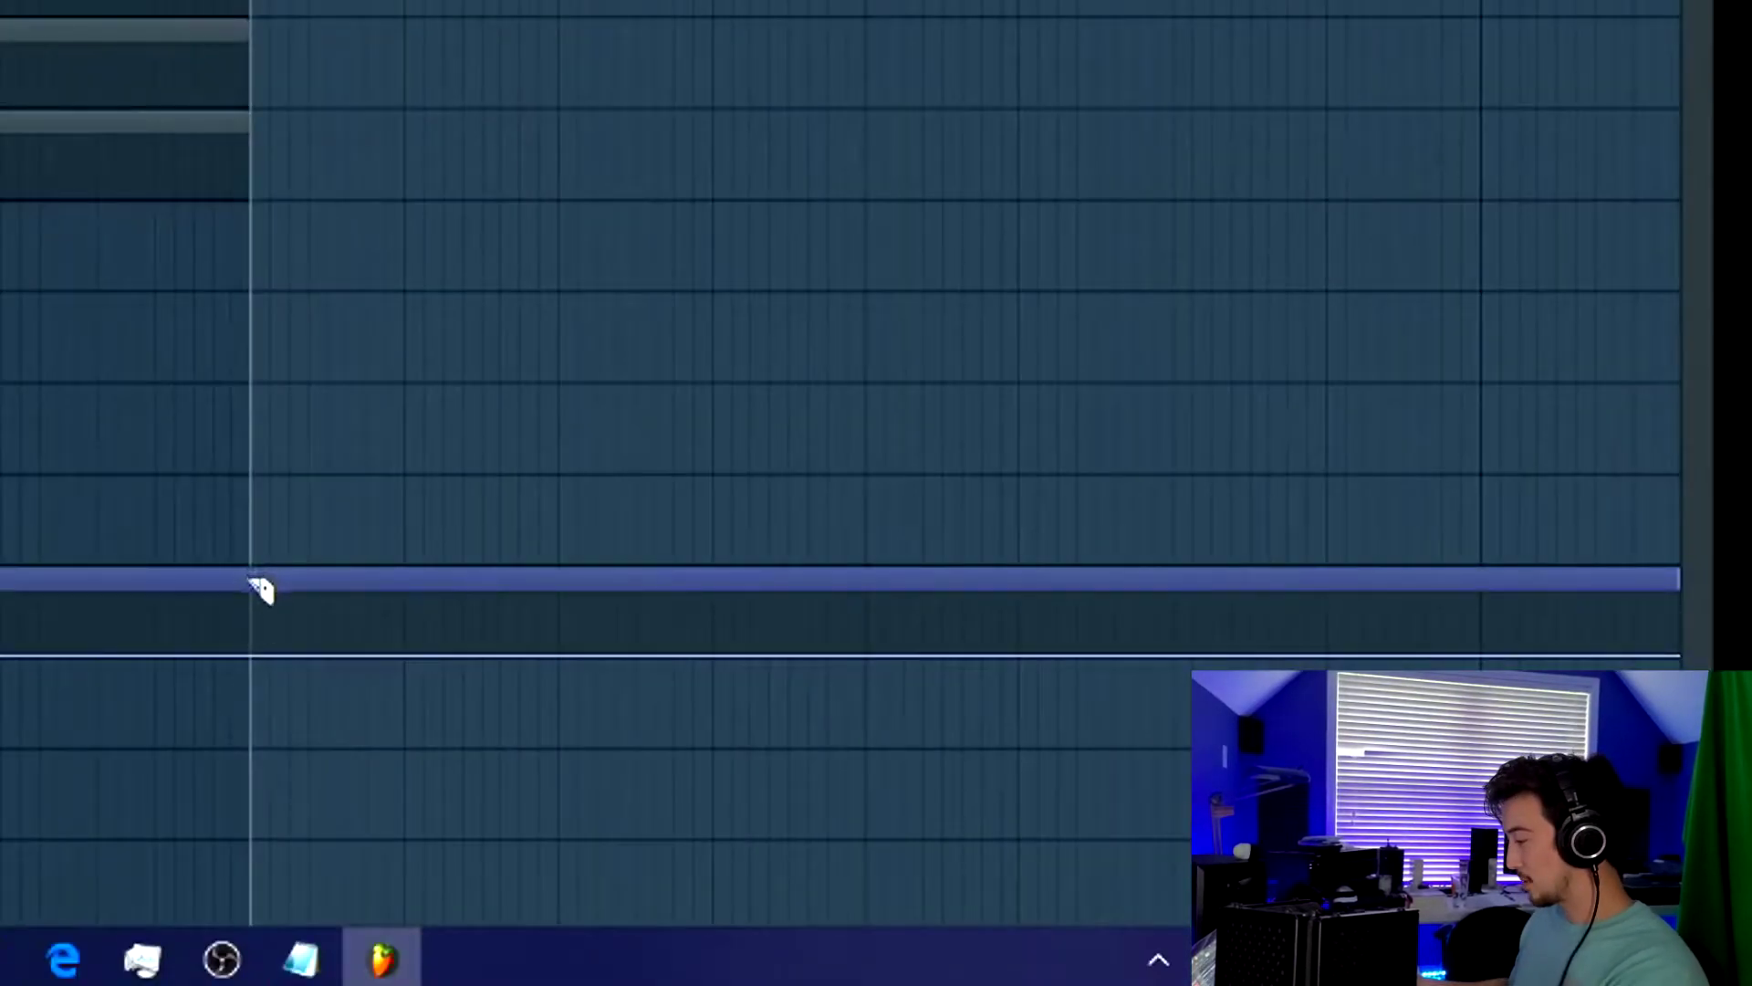
{"action": "scroll", "coordinate": [305, 462], "scroll_direction": "down", "scroll_amount": 2}
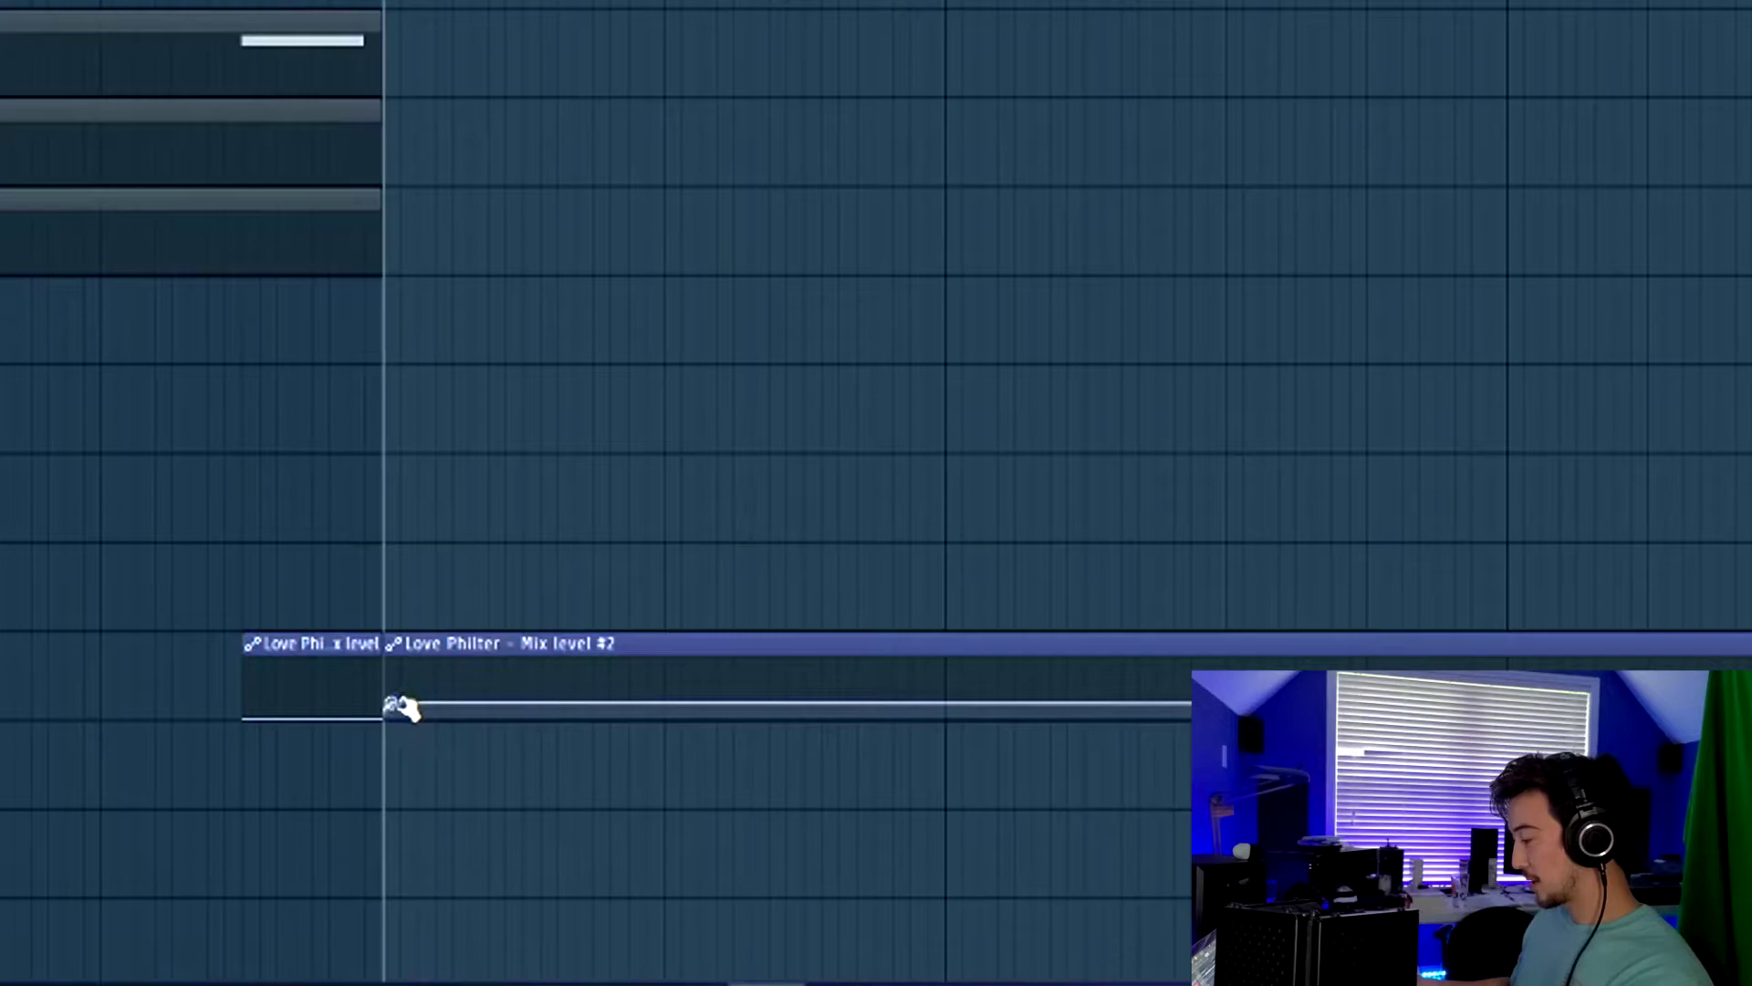
{"action": "left_click_drag", "start_coordinate": [399, 706], "coordinate": [393, 651]}
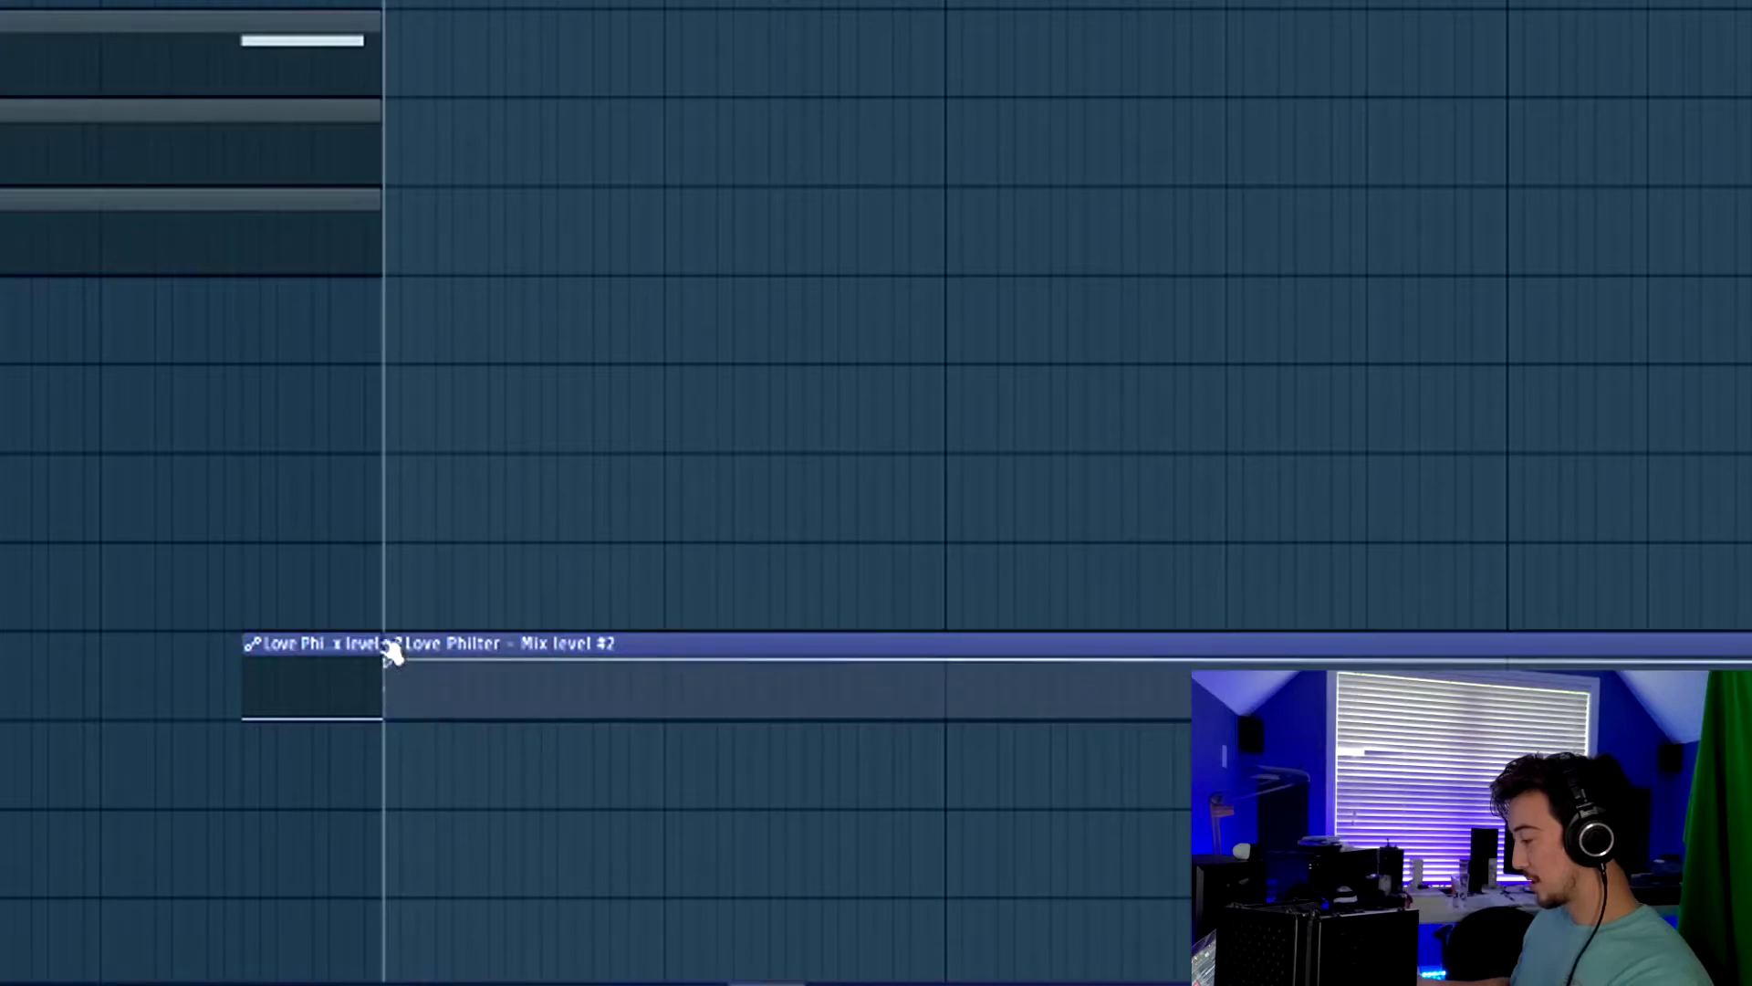
{"action": "scroll", "coordinate": [384, 639], "scroll_direction": "down", "scroll_amount": 3}
{"action": "scroll", "coordinate": [1036, 646], "scroll_direction": "up", "scroll_amount": 3}
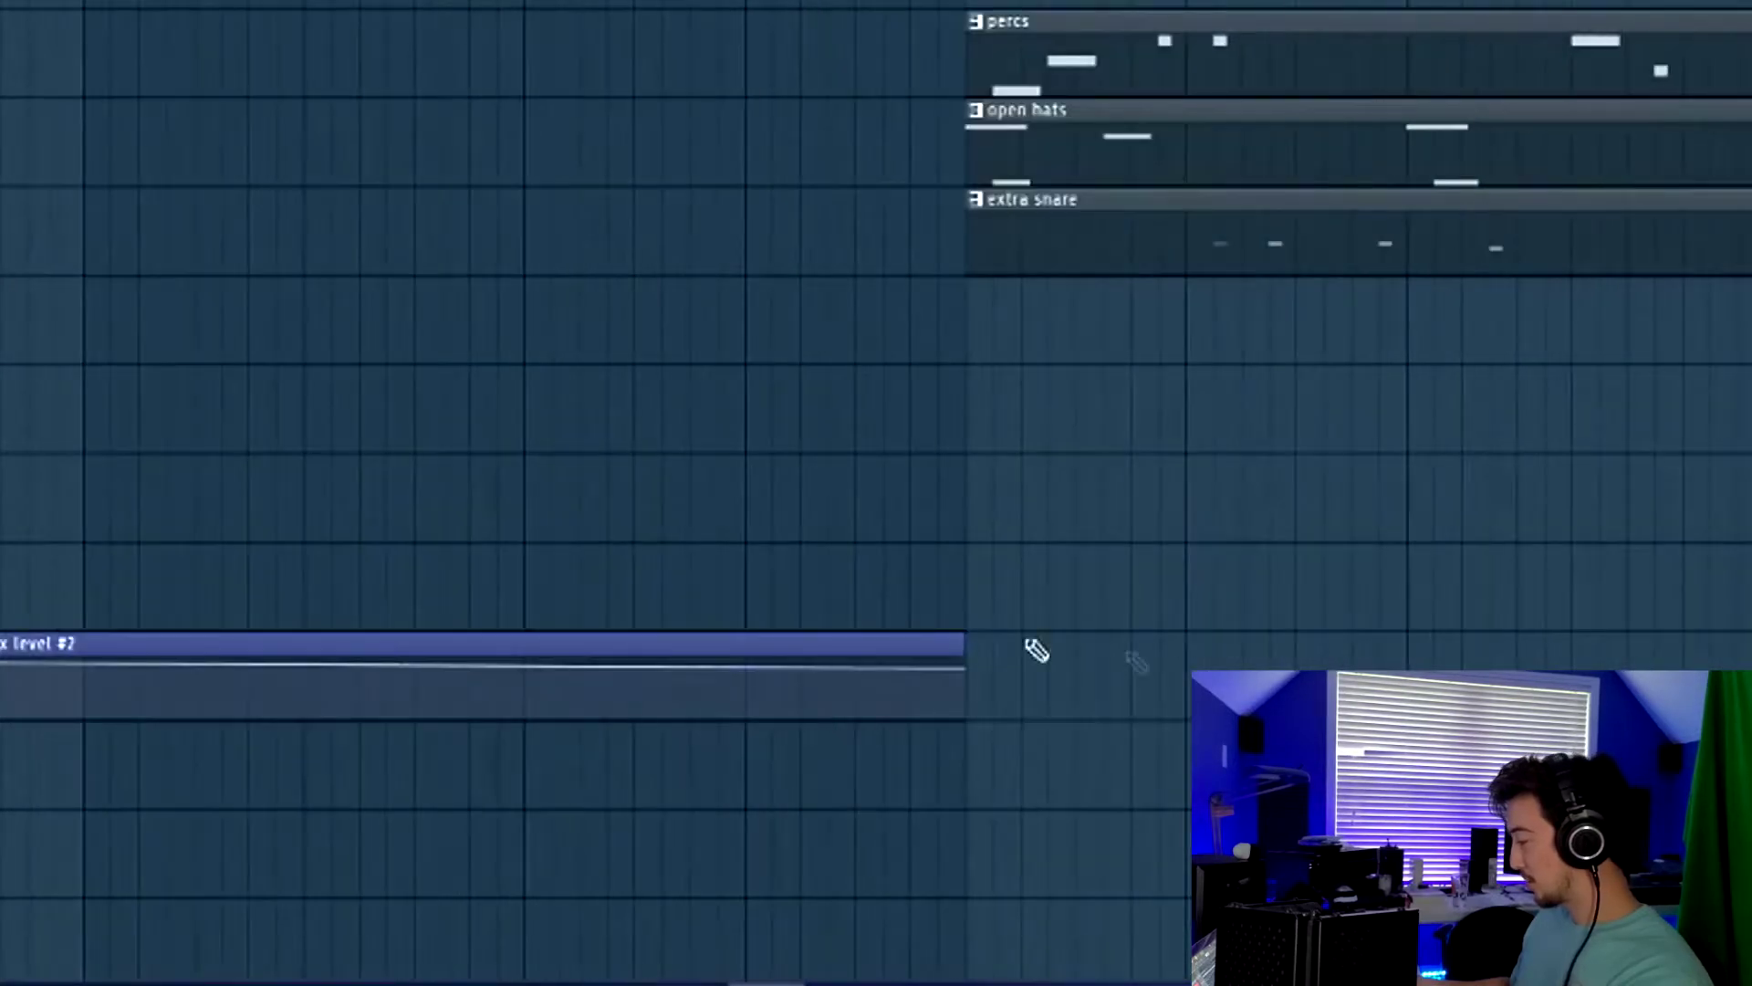
Step: Raise the end of the Love Philter - Mix level #2 automation clip slightly and load Fruity Love Philter's Simple highpass preset
{"action": "left_click_drag", "start_coordinate": [947, 680], "coordinate": [946, 672]}
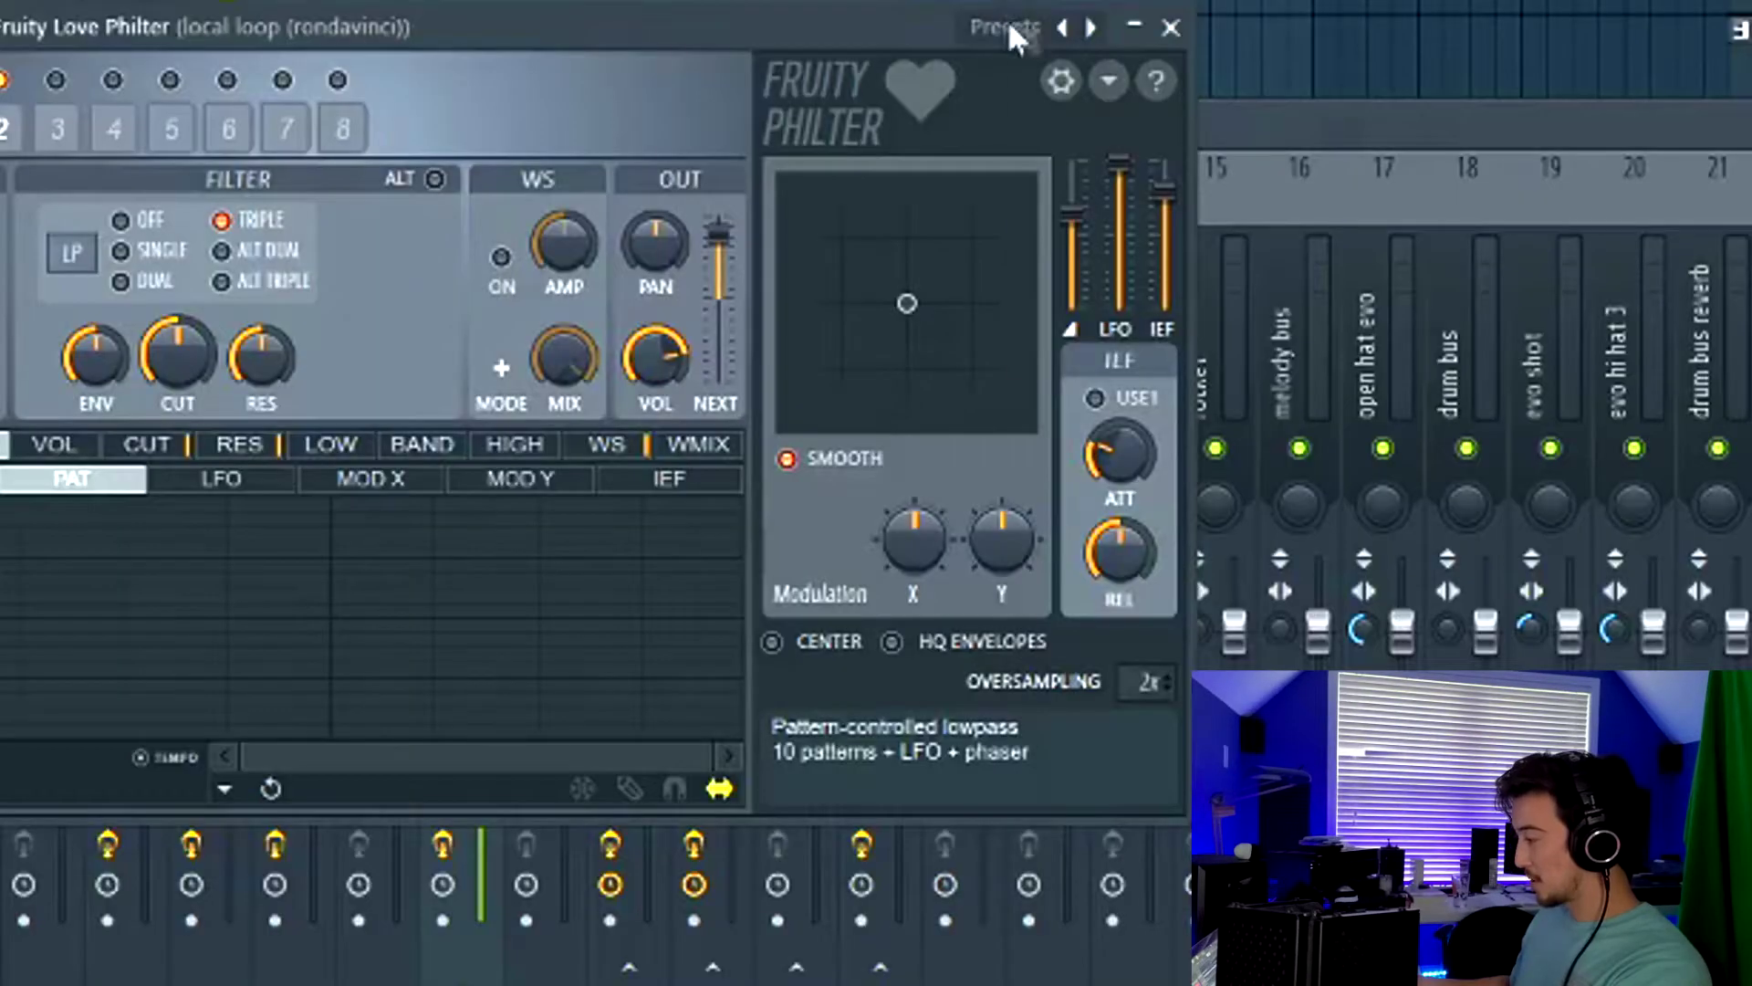
{"action": "left_click", "coordinate": [1008, 28]}
{"action": "mouse_move", "coordinate": [1073, 43]}
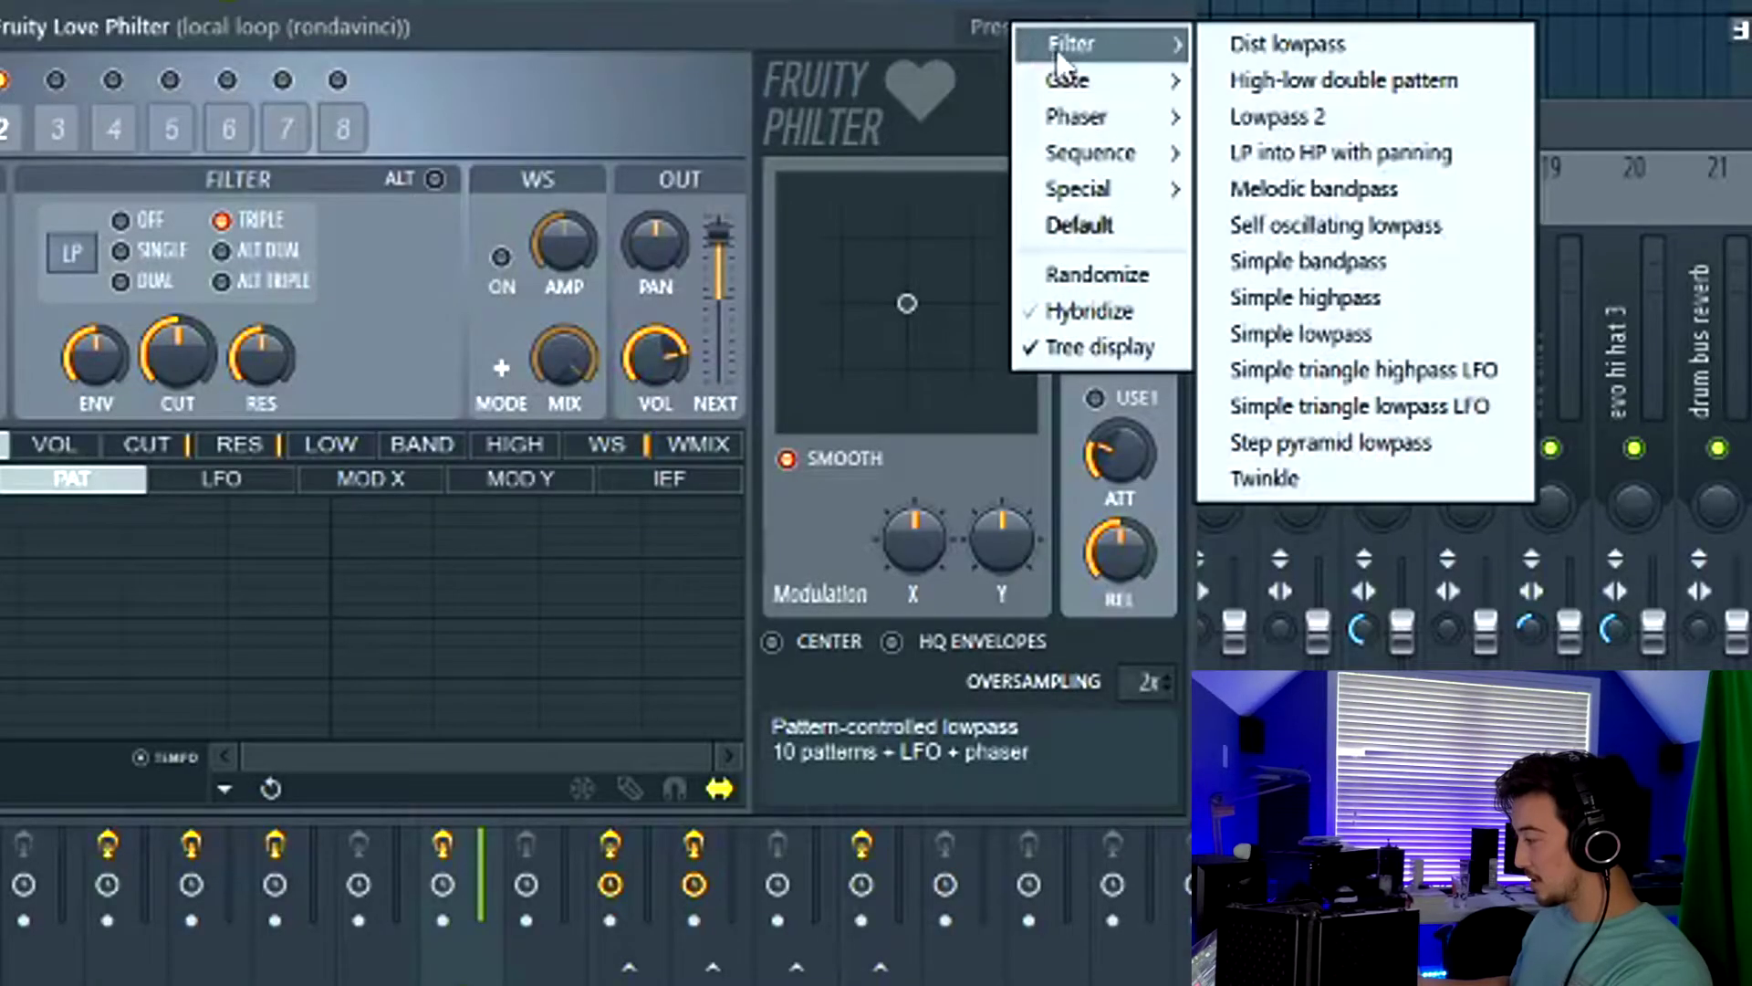
{"action": "left_click", "coordinate": [1356, 293]}
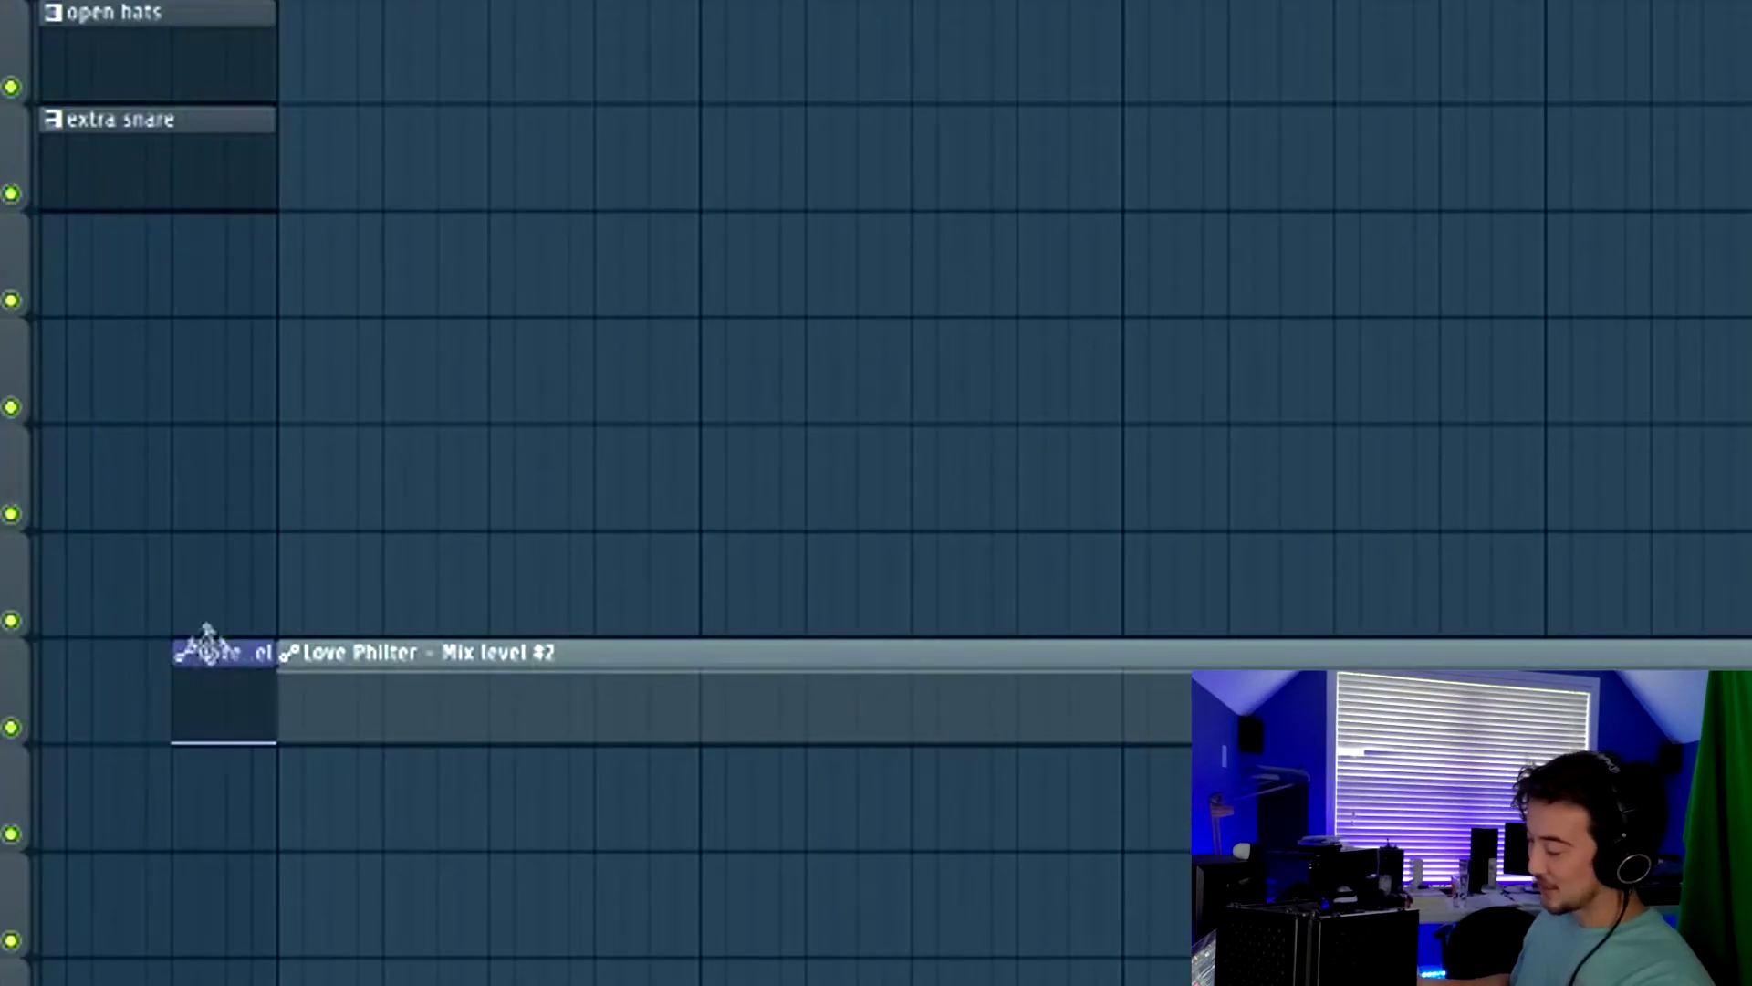
Step: Place a Love Philter - Mix level automation clip directly after the Mix level #2 clip, where the drums come back in
{"action": "scroll", "coordinate": [364, 528], "scroll_direction": "down", "scroll_amount": 5}
{"action": "scroll", "coordinate": [567, 580], "scroll_direction": "right", "scroll_amount": 3}
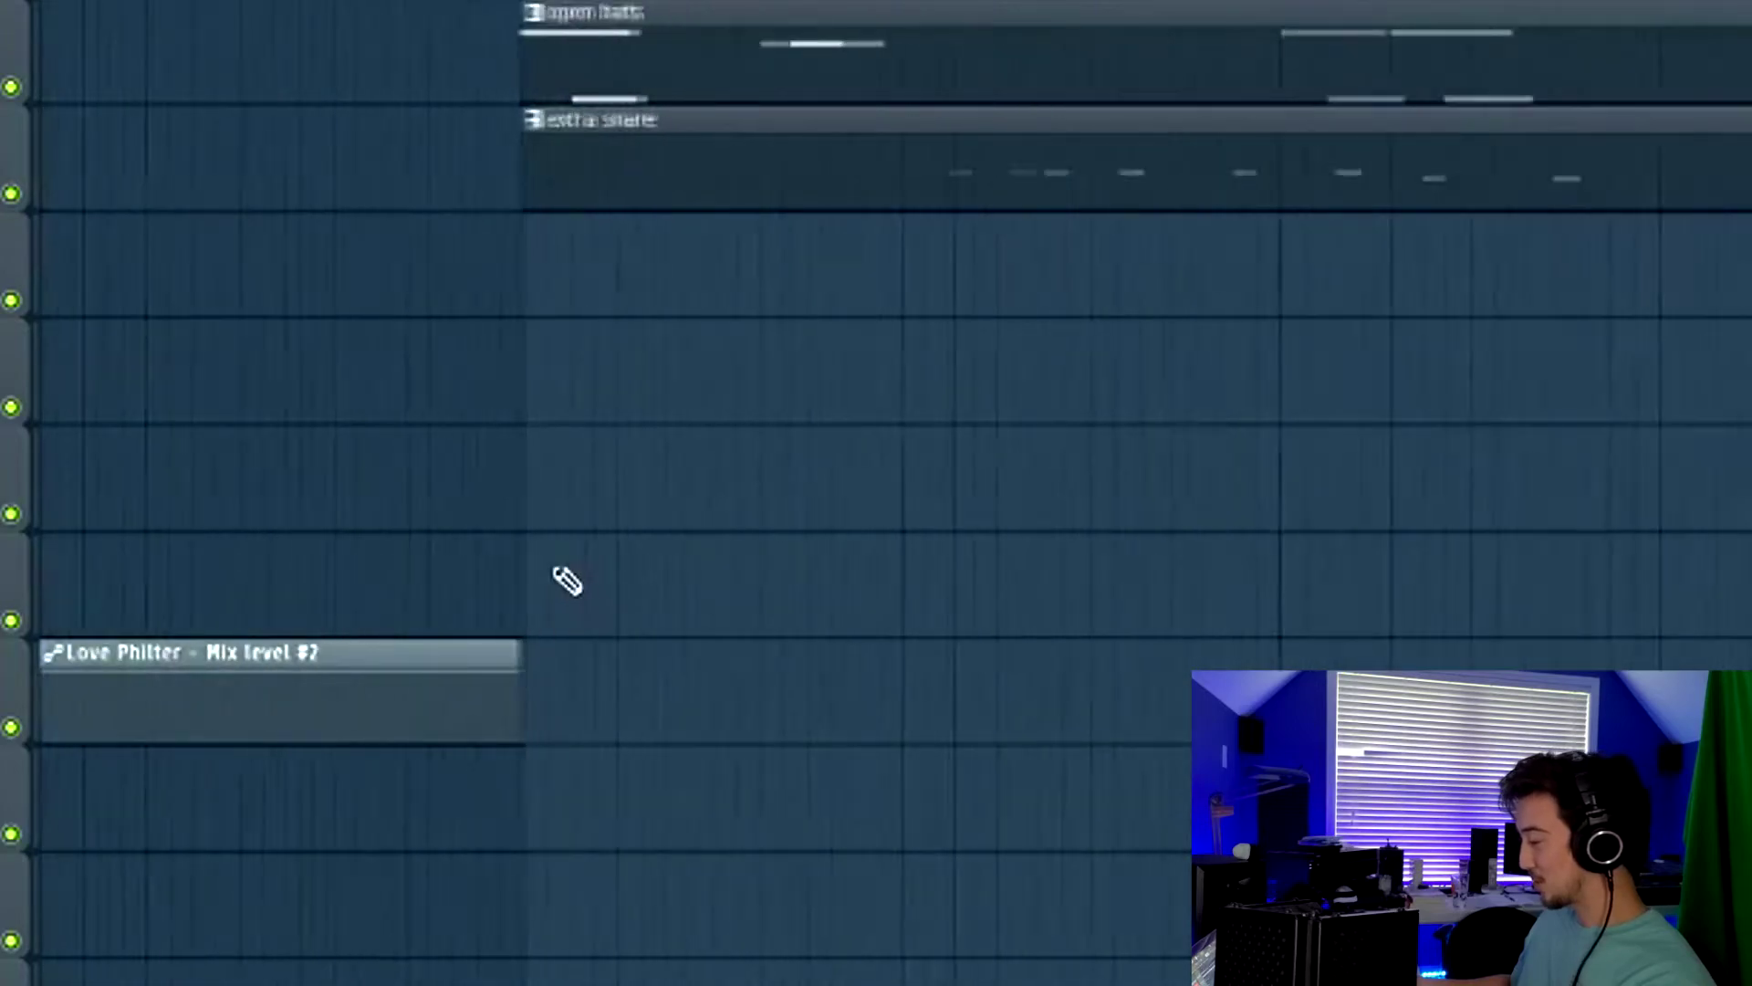
{"action": "left_click", "coordinate": [556, 689]}
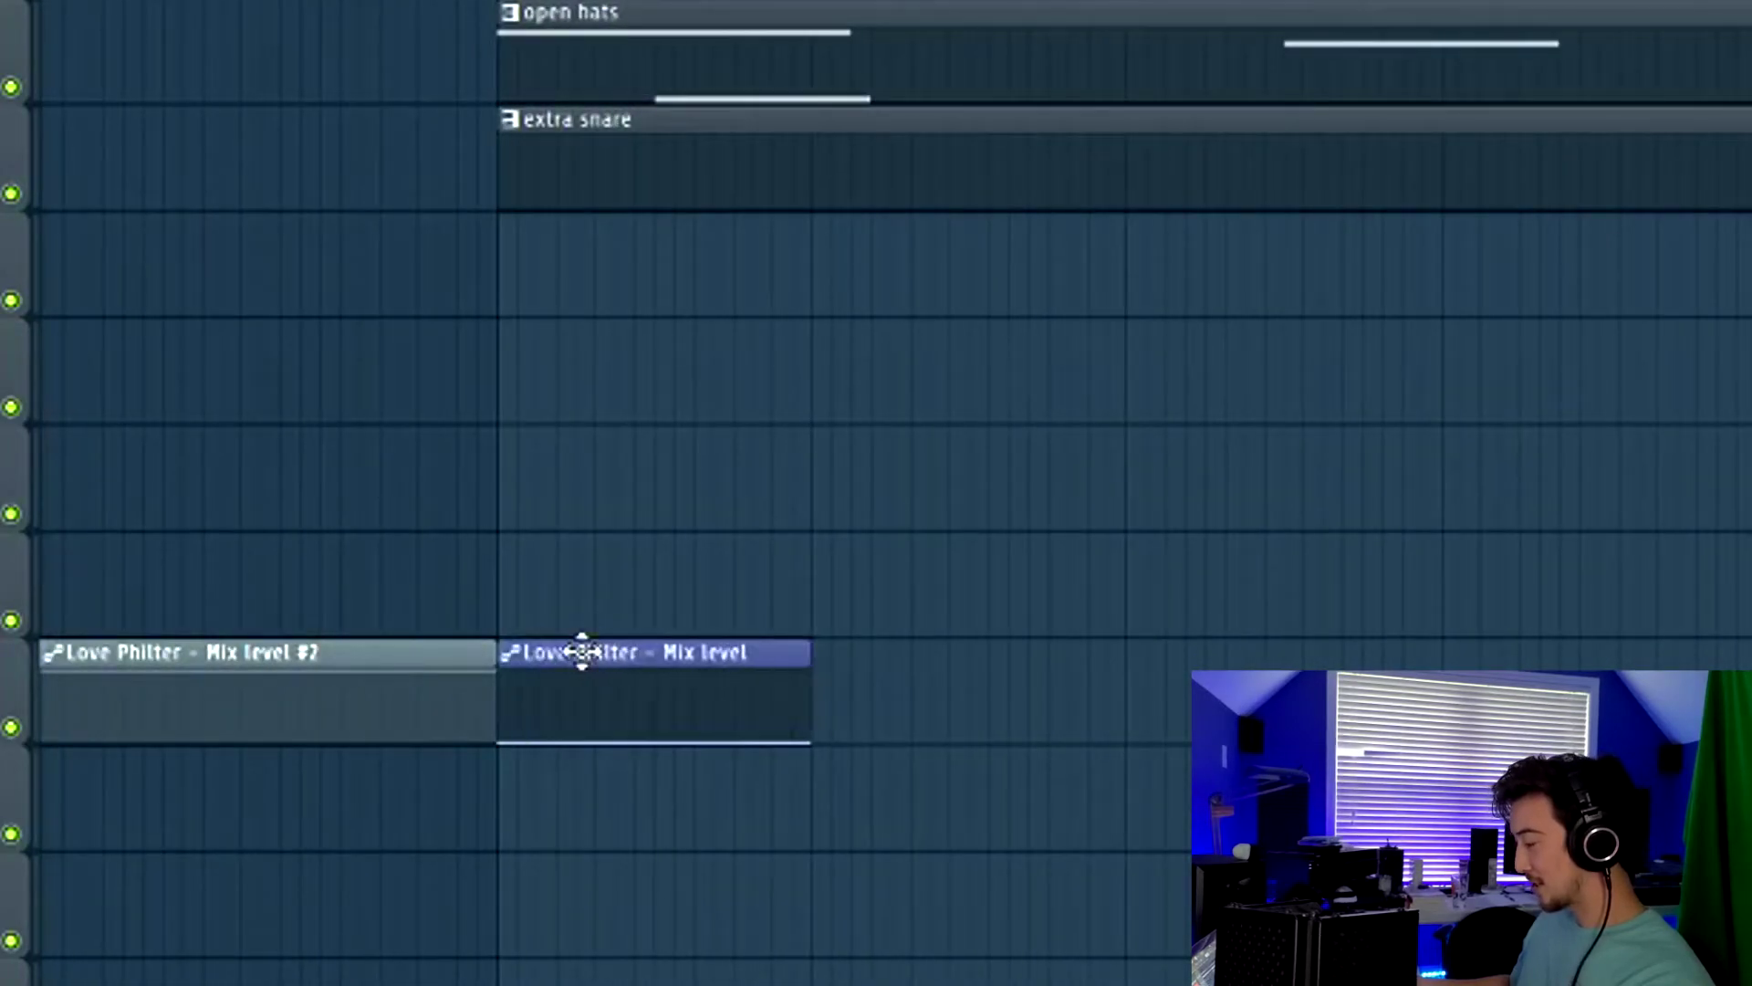
{"action": "scroll", "coordinate": [328, 16], "scroll_direction": "down", "scroll_amount": 4}
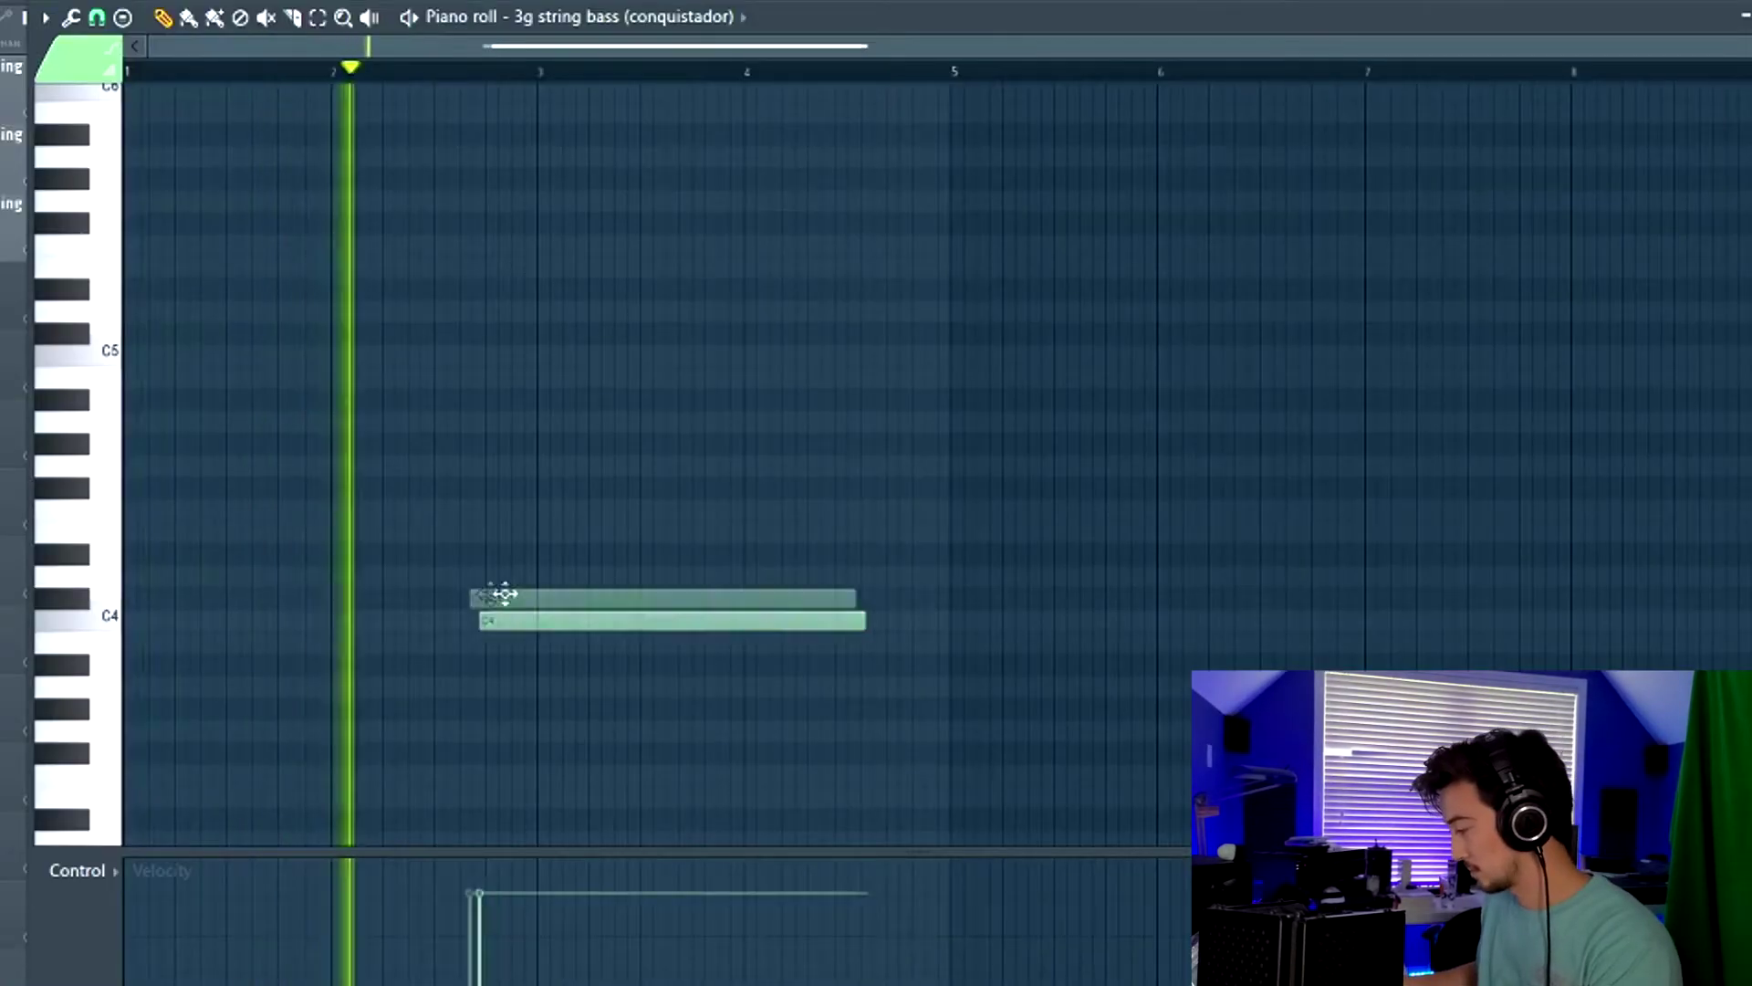
Step: Move the 3g string bass note to C#4 and fit it to bar 1, adding a G#3 note that fills bar 2
{"action": "left_click_drag", "start_coordinate": [505, 594], "coordinate": [164, 598]}
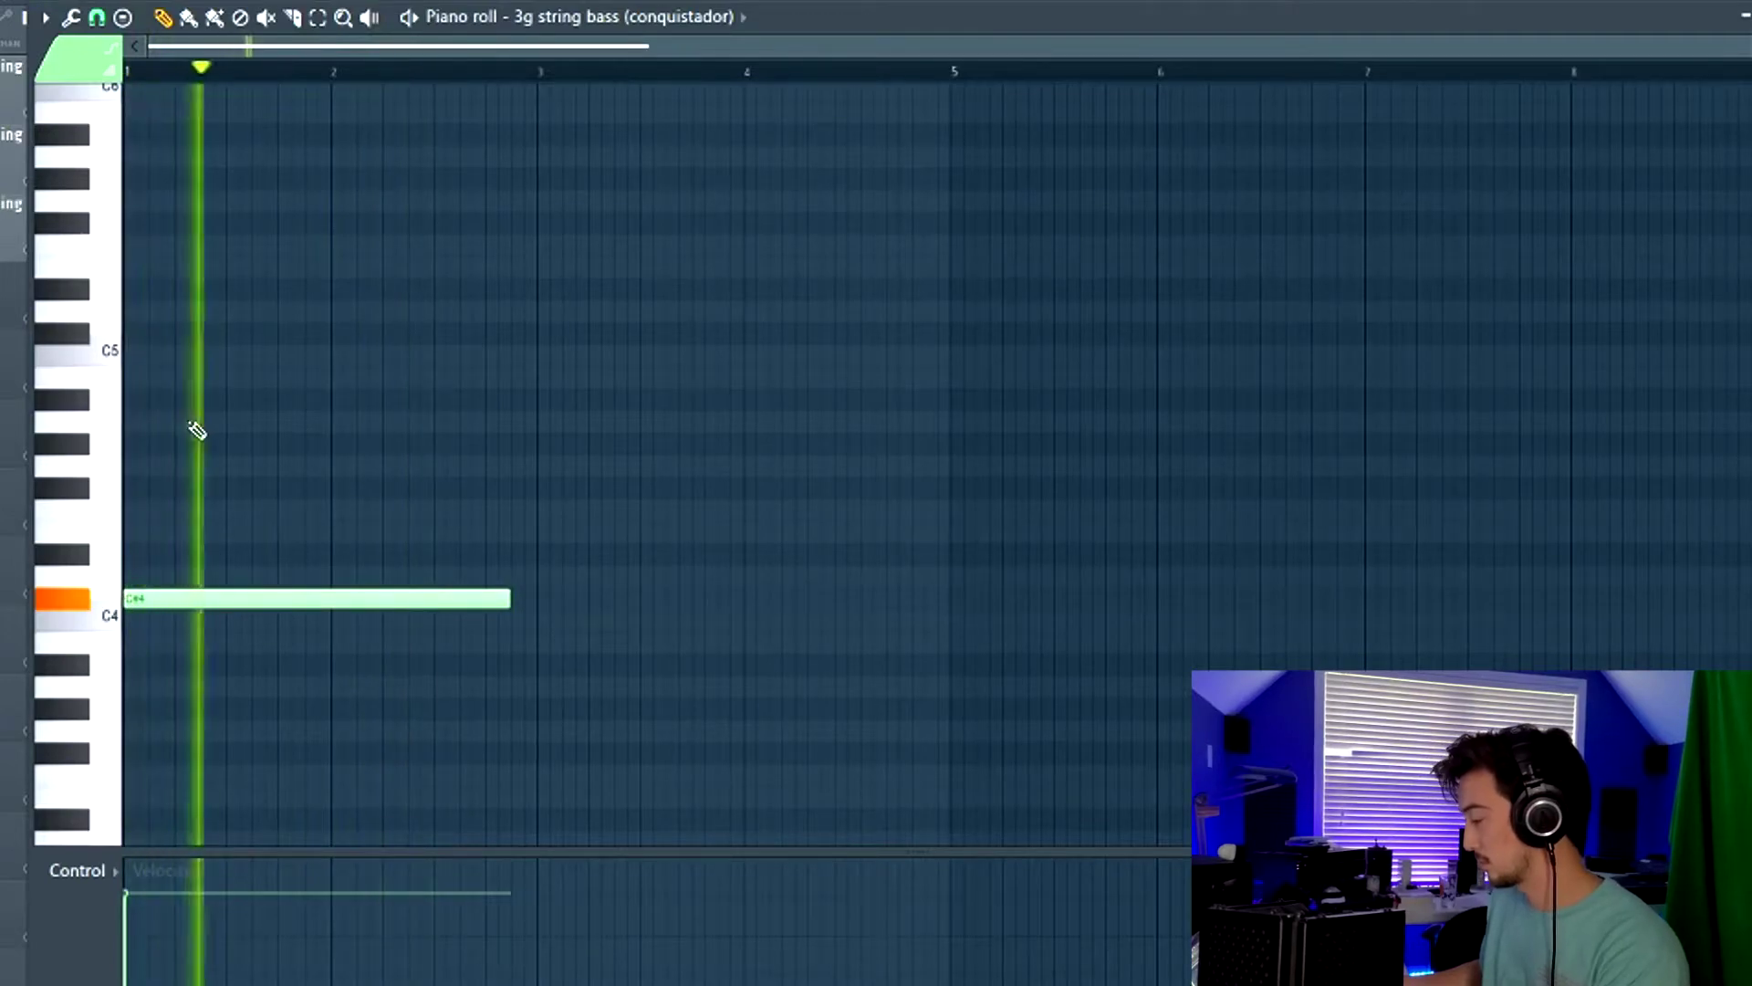
{"action": "key", "text": "space"}
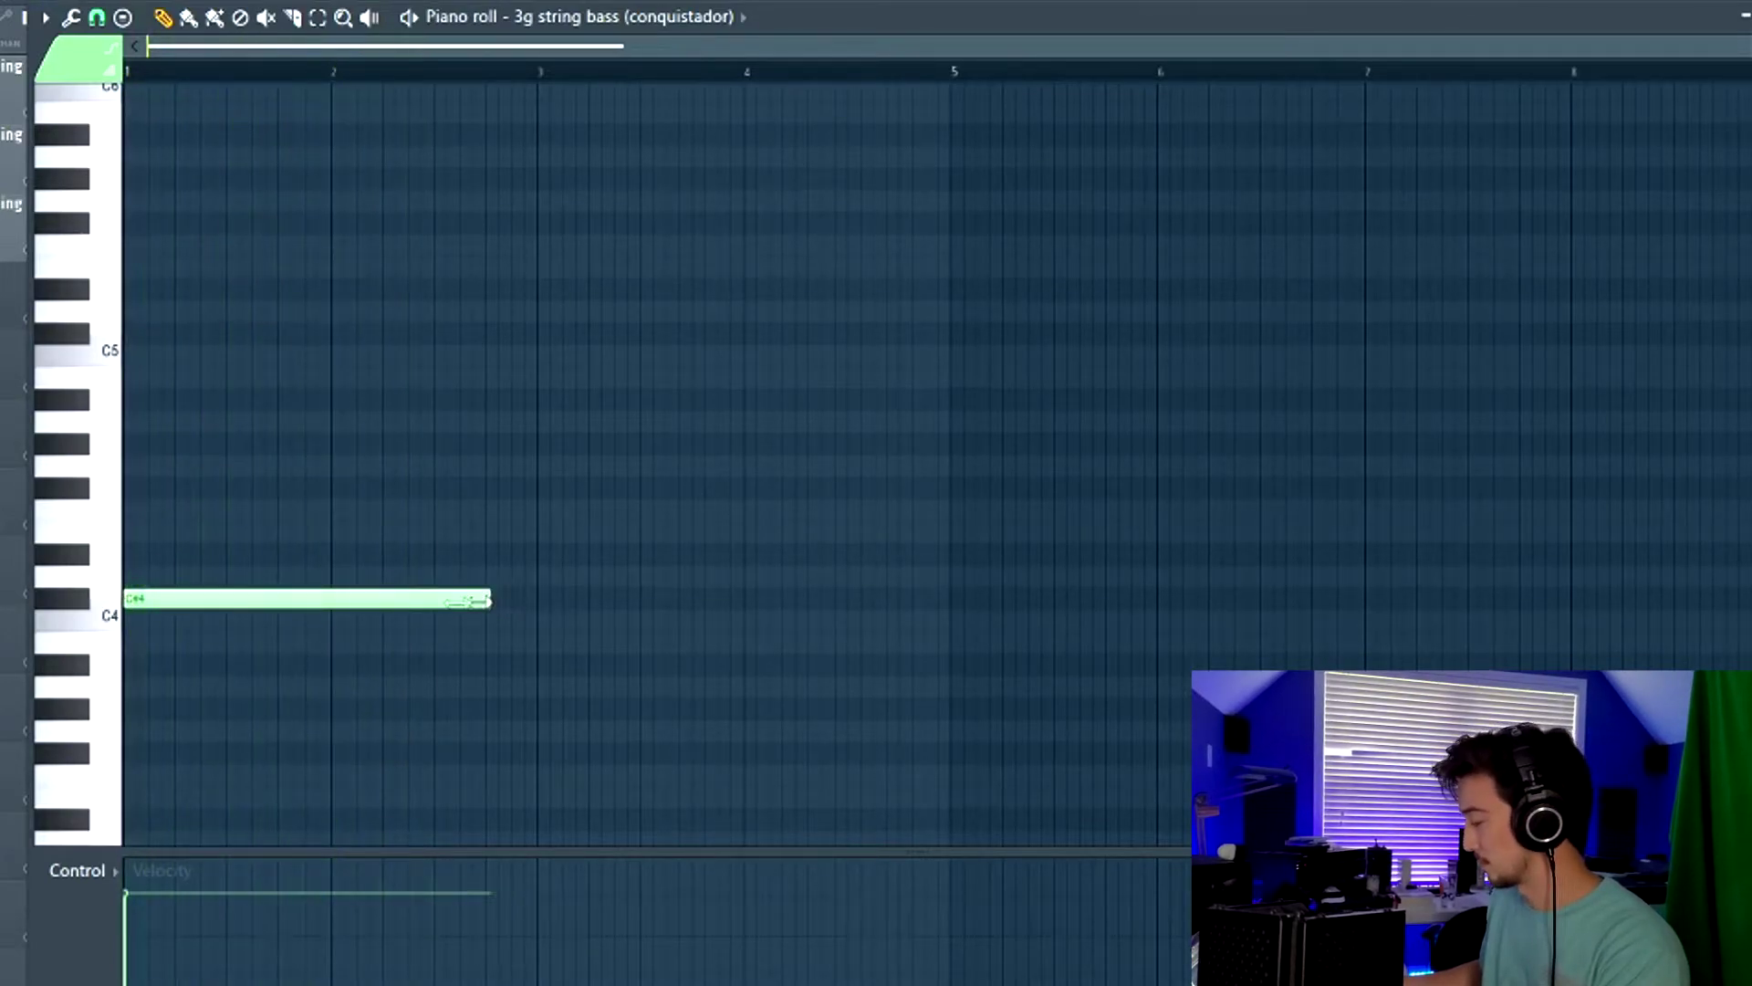
{"action": "scroll", "coordinate": [302, 569], "scroll_direction": "up", "scroll_amount": 3}
{"action": "left_click", "coordinate": [575, 750]}
{"action": "key", "text": "space"}
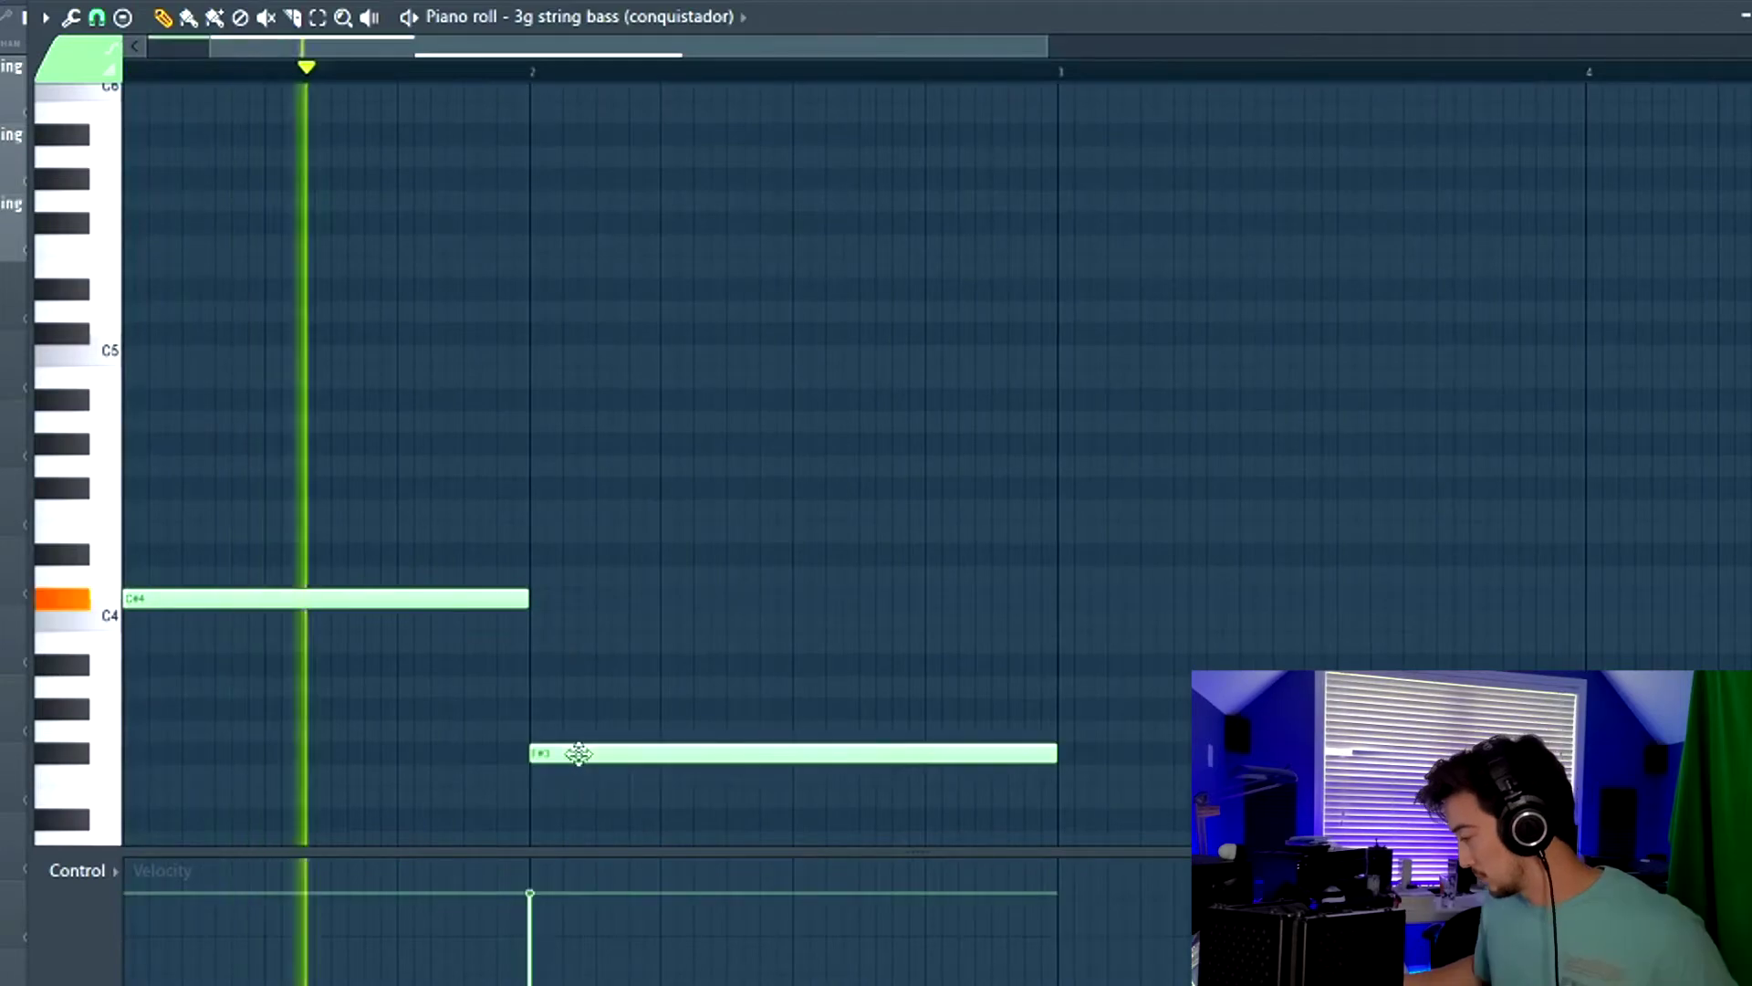
{"action": "left_click_drag", "start_coordinate": [575, 751], "coordinate": [578, 702]}
{"action": "scroll", "coordinate": [583, 700], "scroll_direction": "down", "scroll_amount": 1}
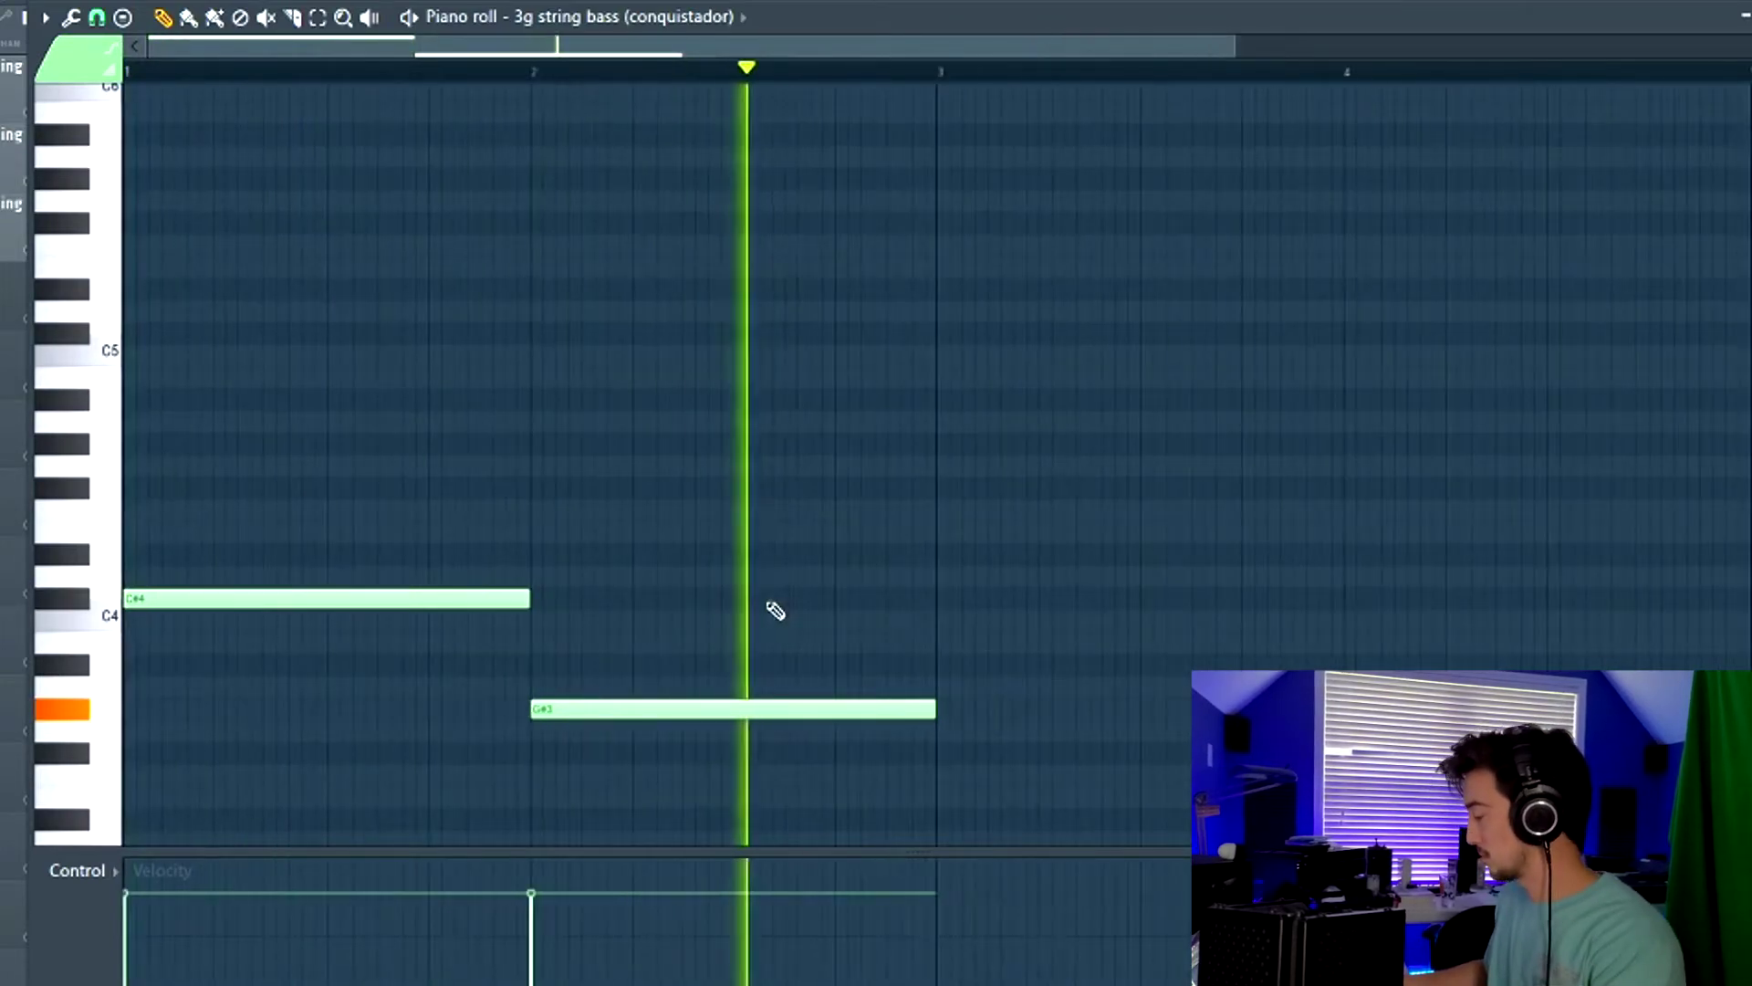
{"action": "key", "text": "space"}
Step: Add an A3 note filling bar 3 of the 3g string bass pattern and play it back
{"action": "scroll", "coordinate": [937, 713], "scroll_direction": "down", "scroll_amount": 1}
{"action": "left_click", "coordinate": [949, 689]}
{"action": "left_click_drag", "start_coordinate": [949, 690], "coordinate": [975, 616]}
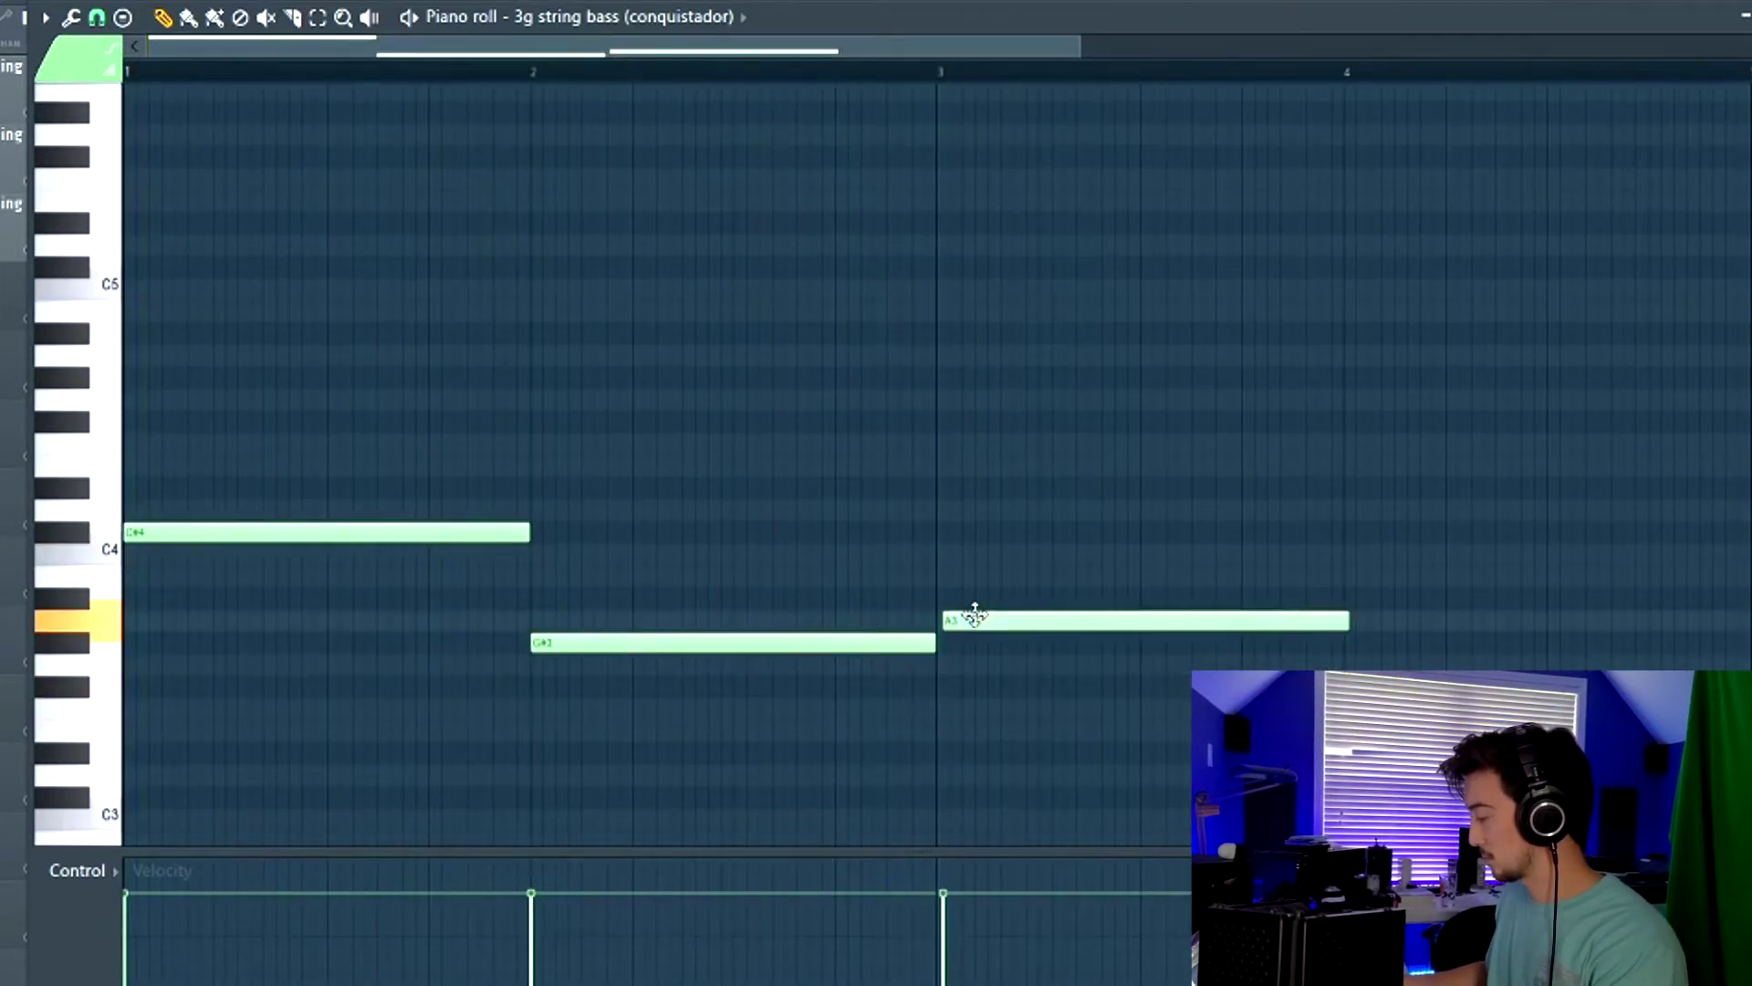
{"action": "key", "text": "space"}
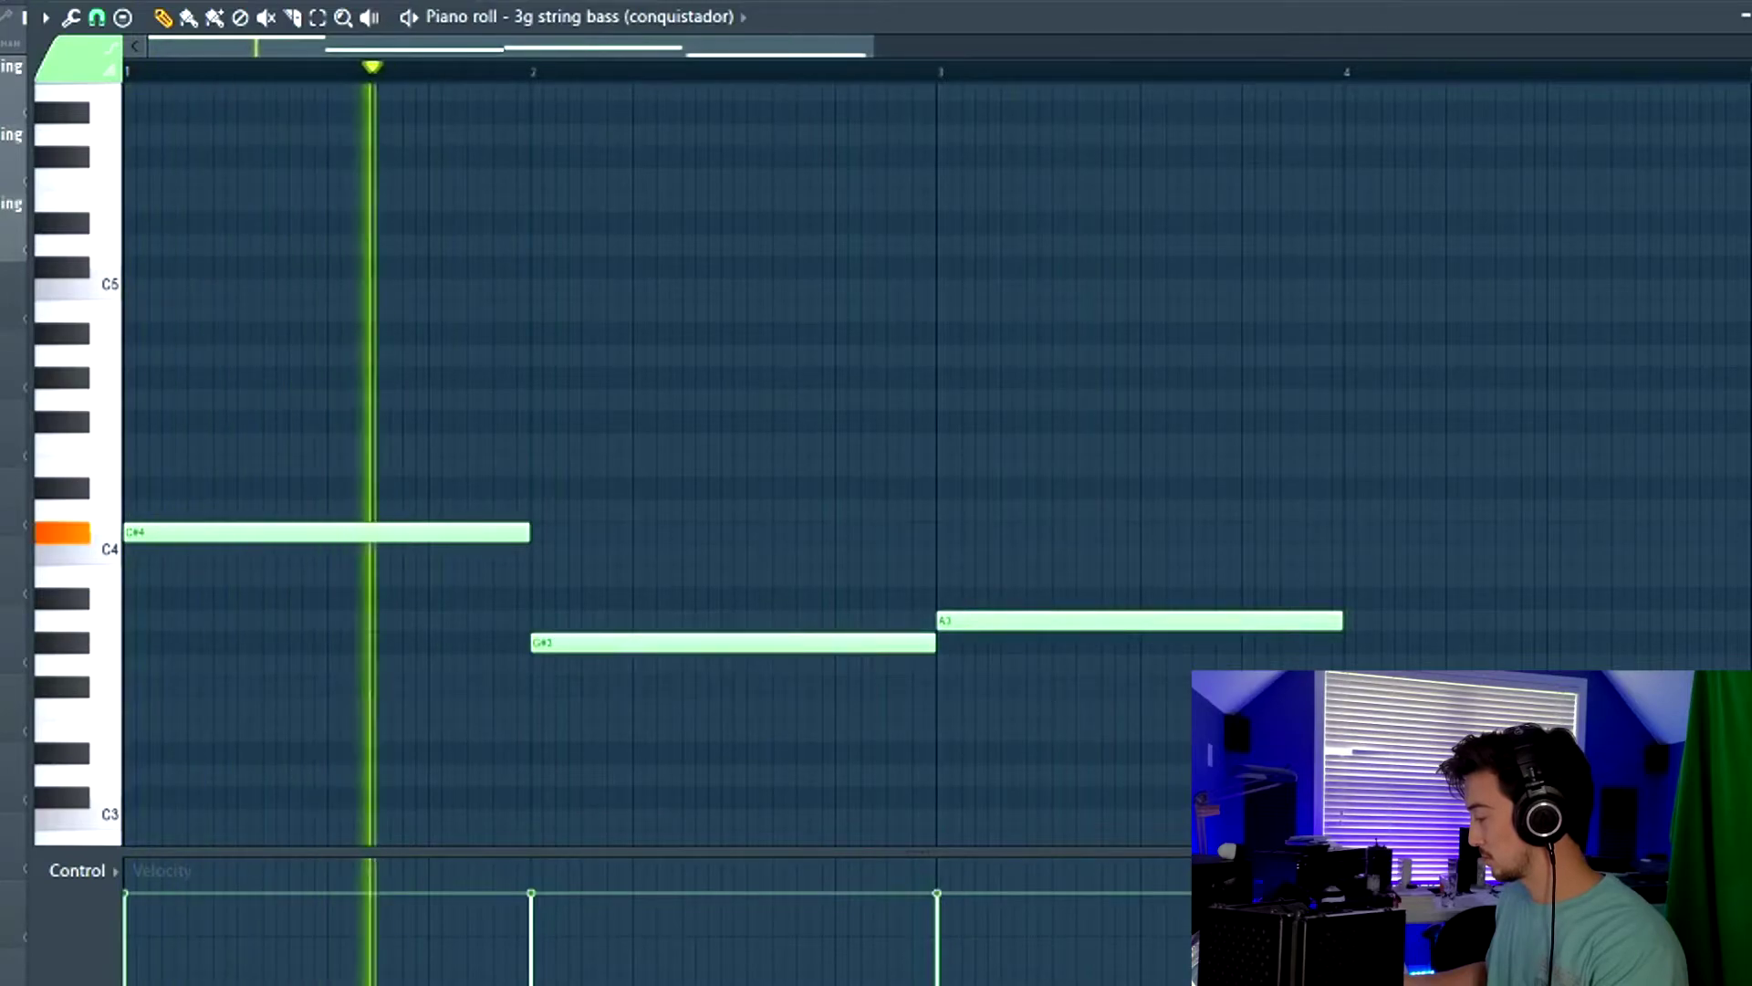
Step: Fill bar 4 of the string bass pattern with a half-bar F#3 note followed by a half-bar A3 note
{"action": "scroll", "coordinate": [755, 418], "scroll_direction": "down", "scroll_amount": 2}
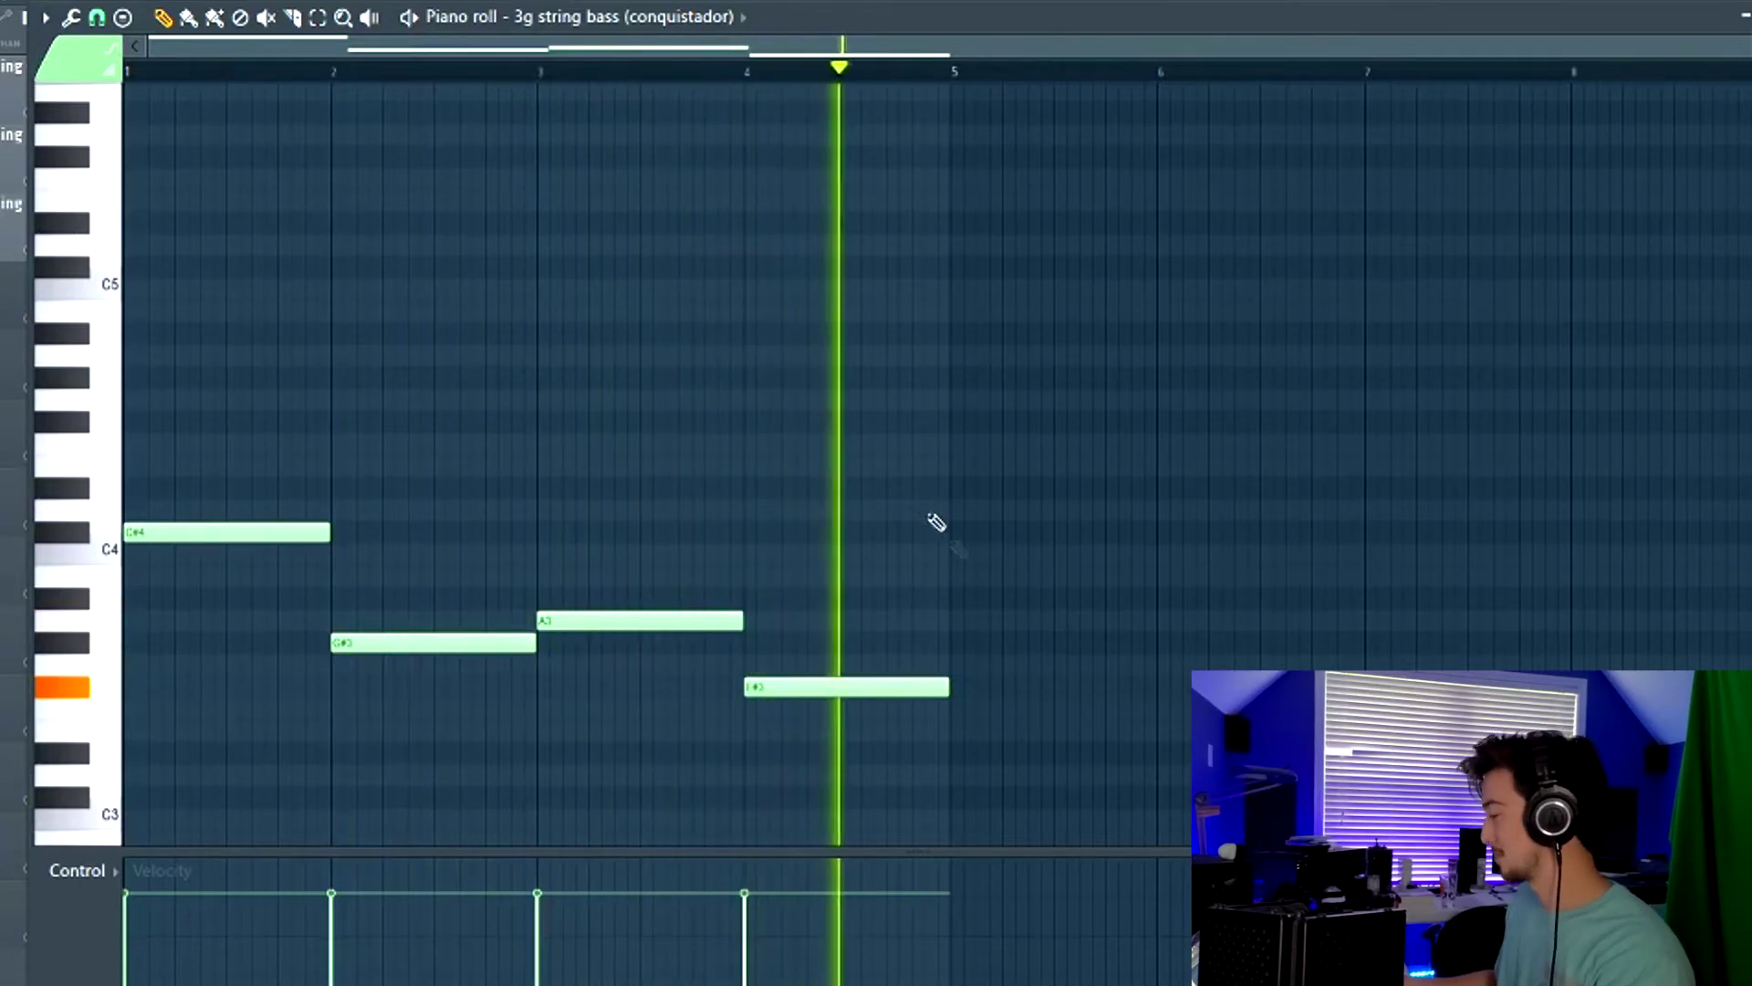
{"action": "key", "text": "space"}
{"action": "scroll", "coordinate": [847, 706], "scroll_direction": "up", "scroll_amount": 5}
{"action": "key", "text": "space"}
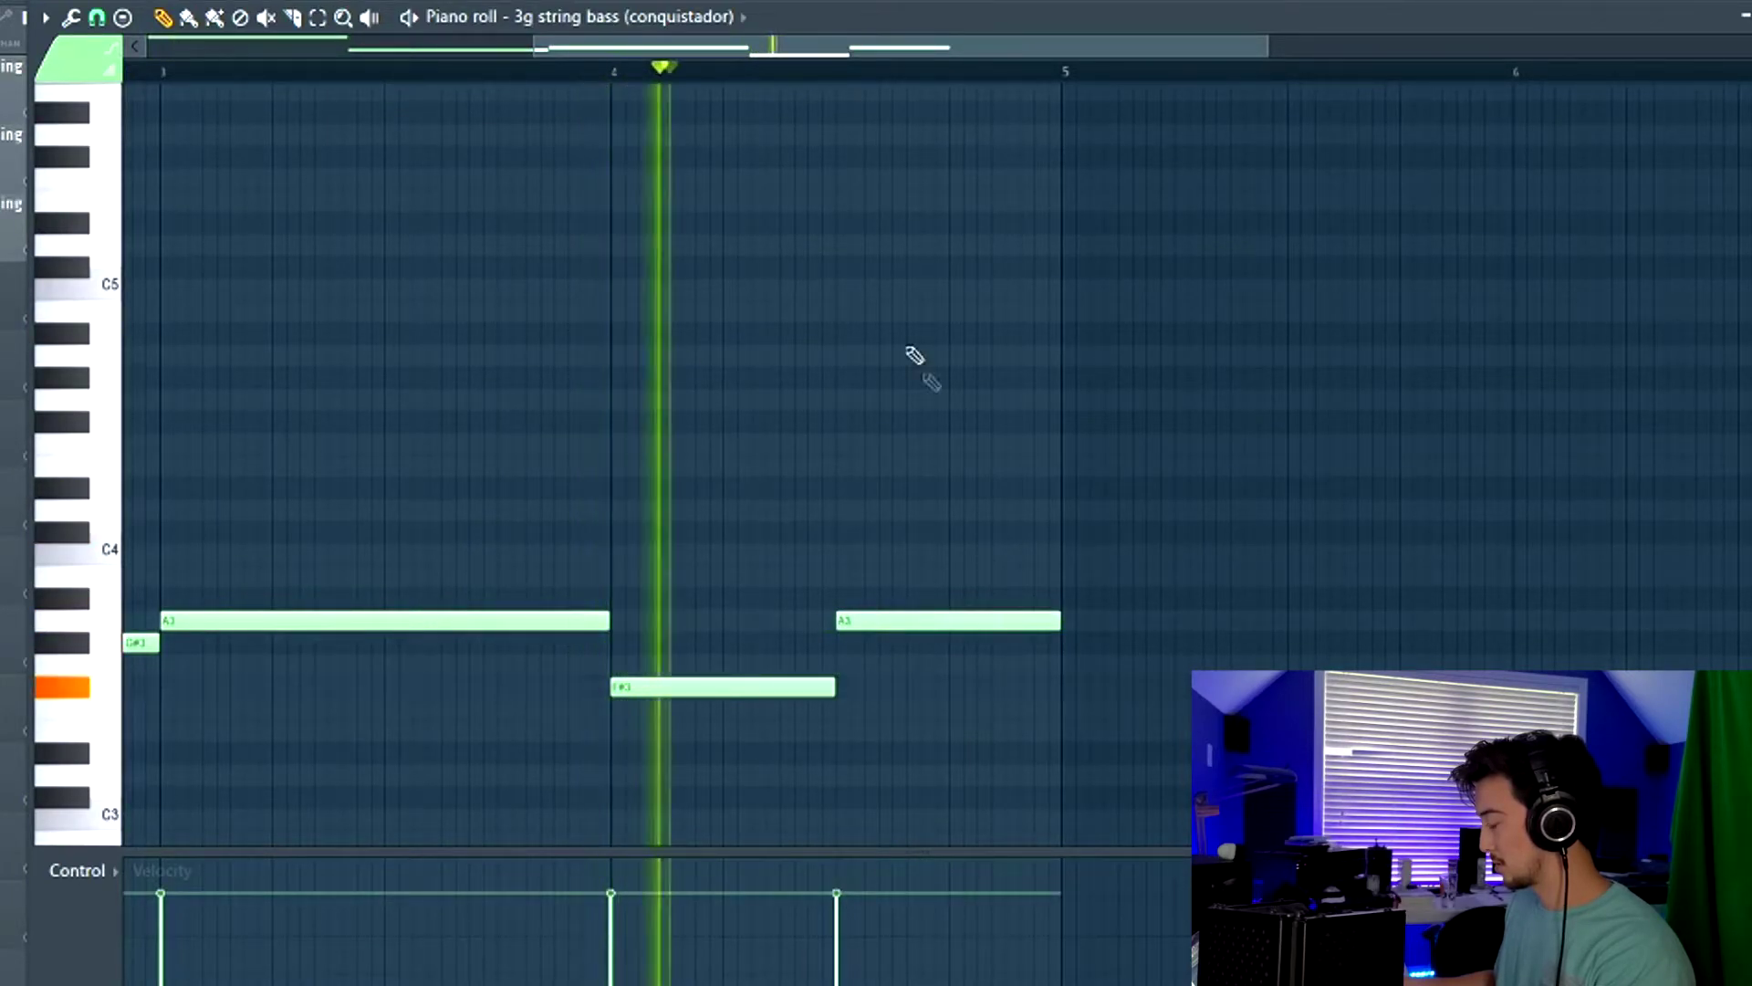
{"action": "scroll", "coordinate": [677, 466], "scroll_direction": "down", "scroll_amount": 3}
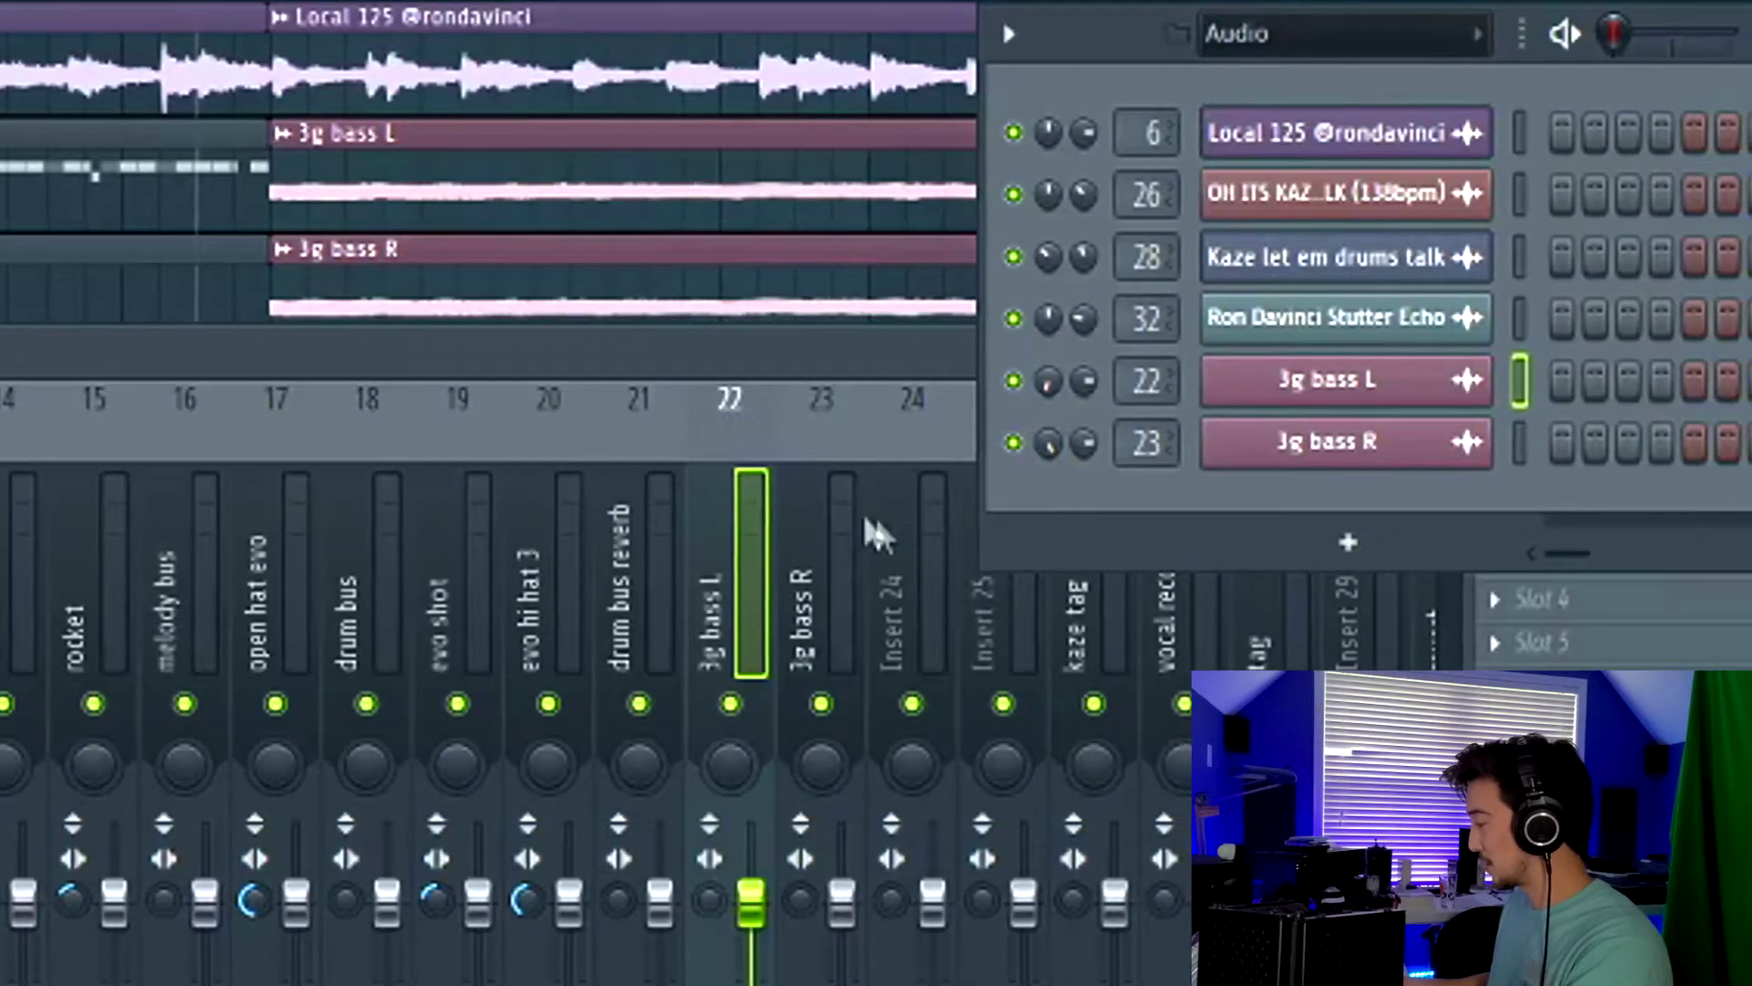
Step: Increase the stereo separation on the 3g bass L and 3g bass R mixer tracks while the section plays
{"action": "left_click", "coordinate": [810, 369]}
{"action": "key", "text": "space"}
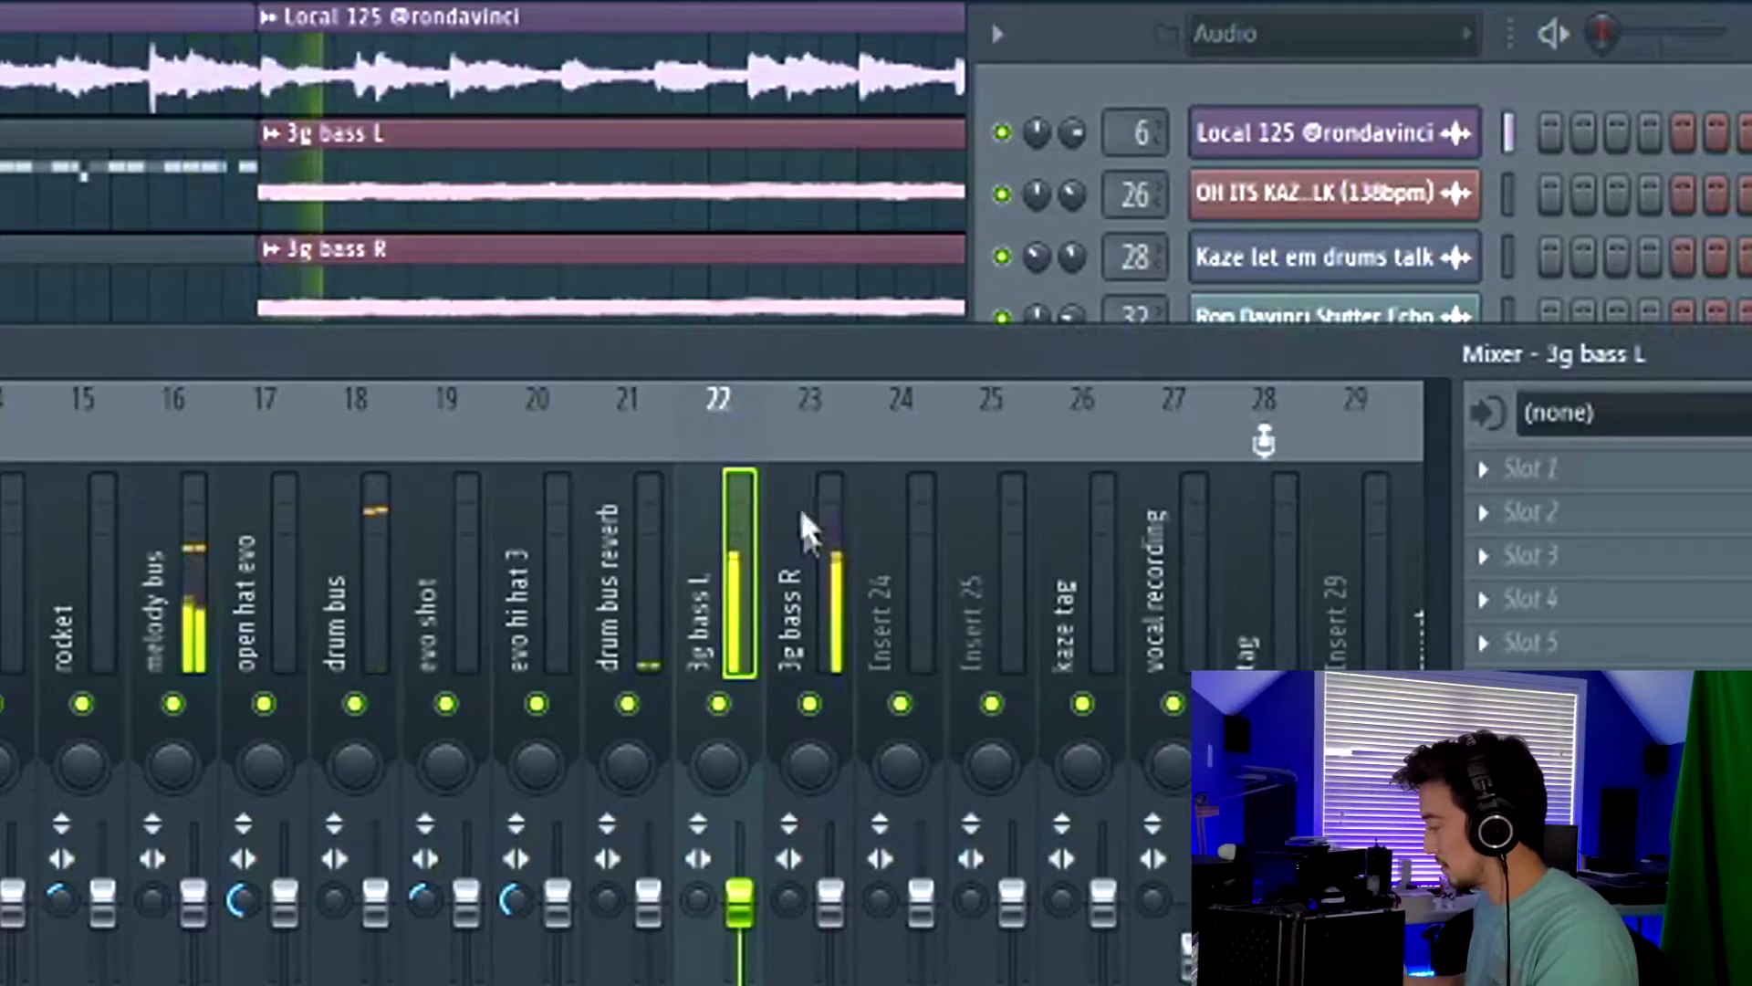
{"action": "left_click", "coordinate": [796, 785]}
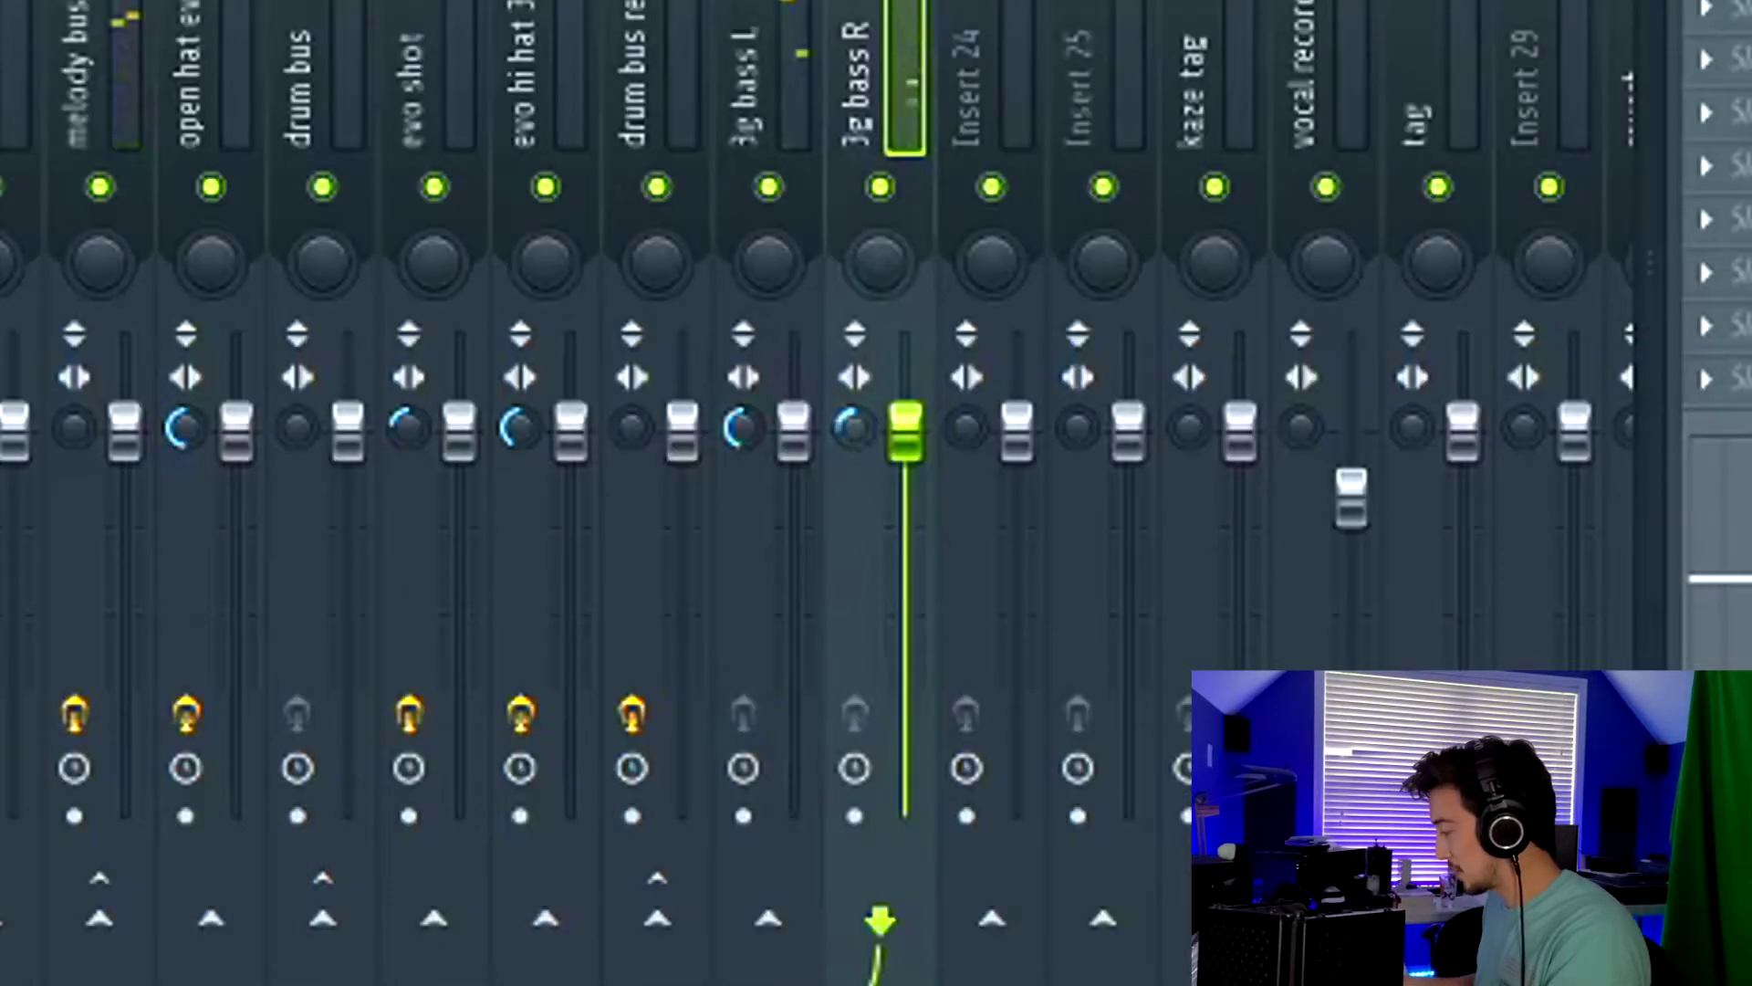
{"action": "left_click", "coordinate": [765, 41]}
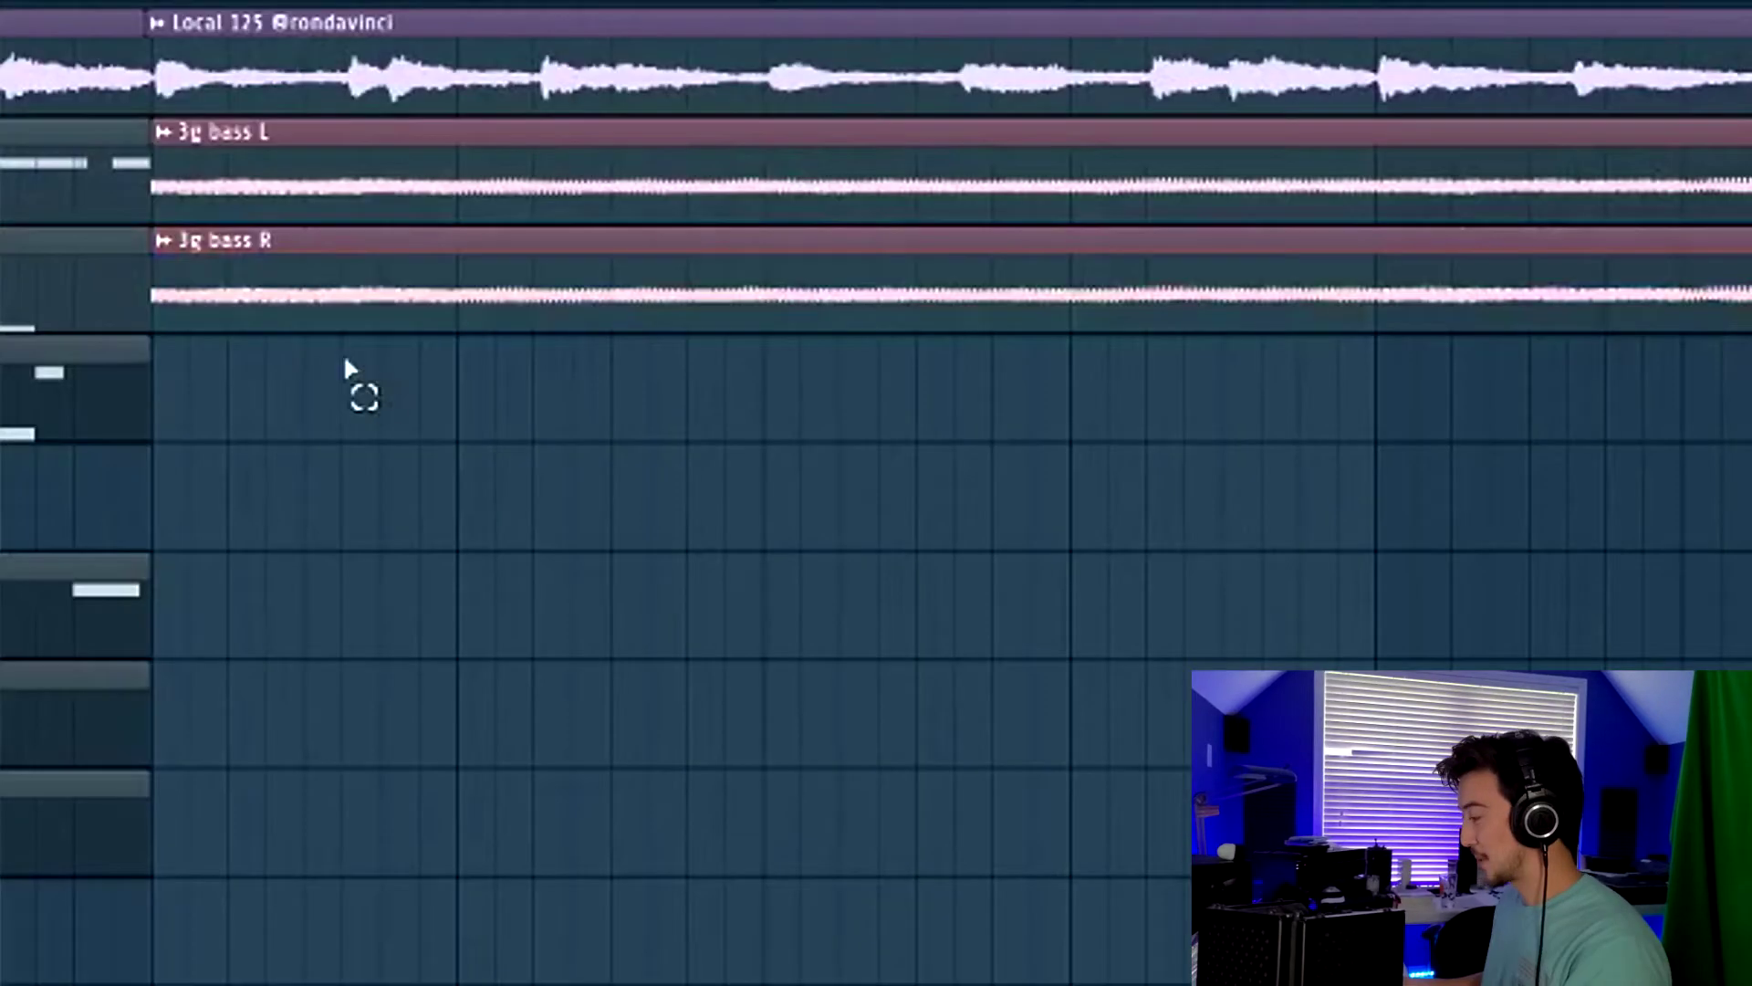
Step: Shift the 3g bass R clip slightly later than the 3g bass L clip in the playlist and play the result
{"action": "left_click", "coordinate": [548, 321]}
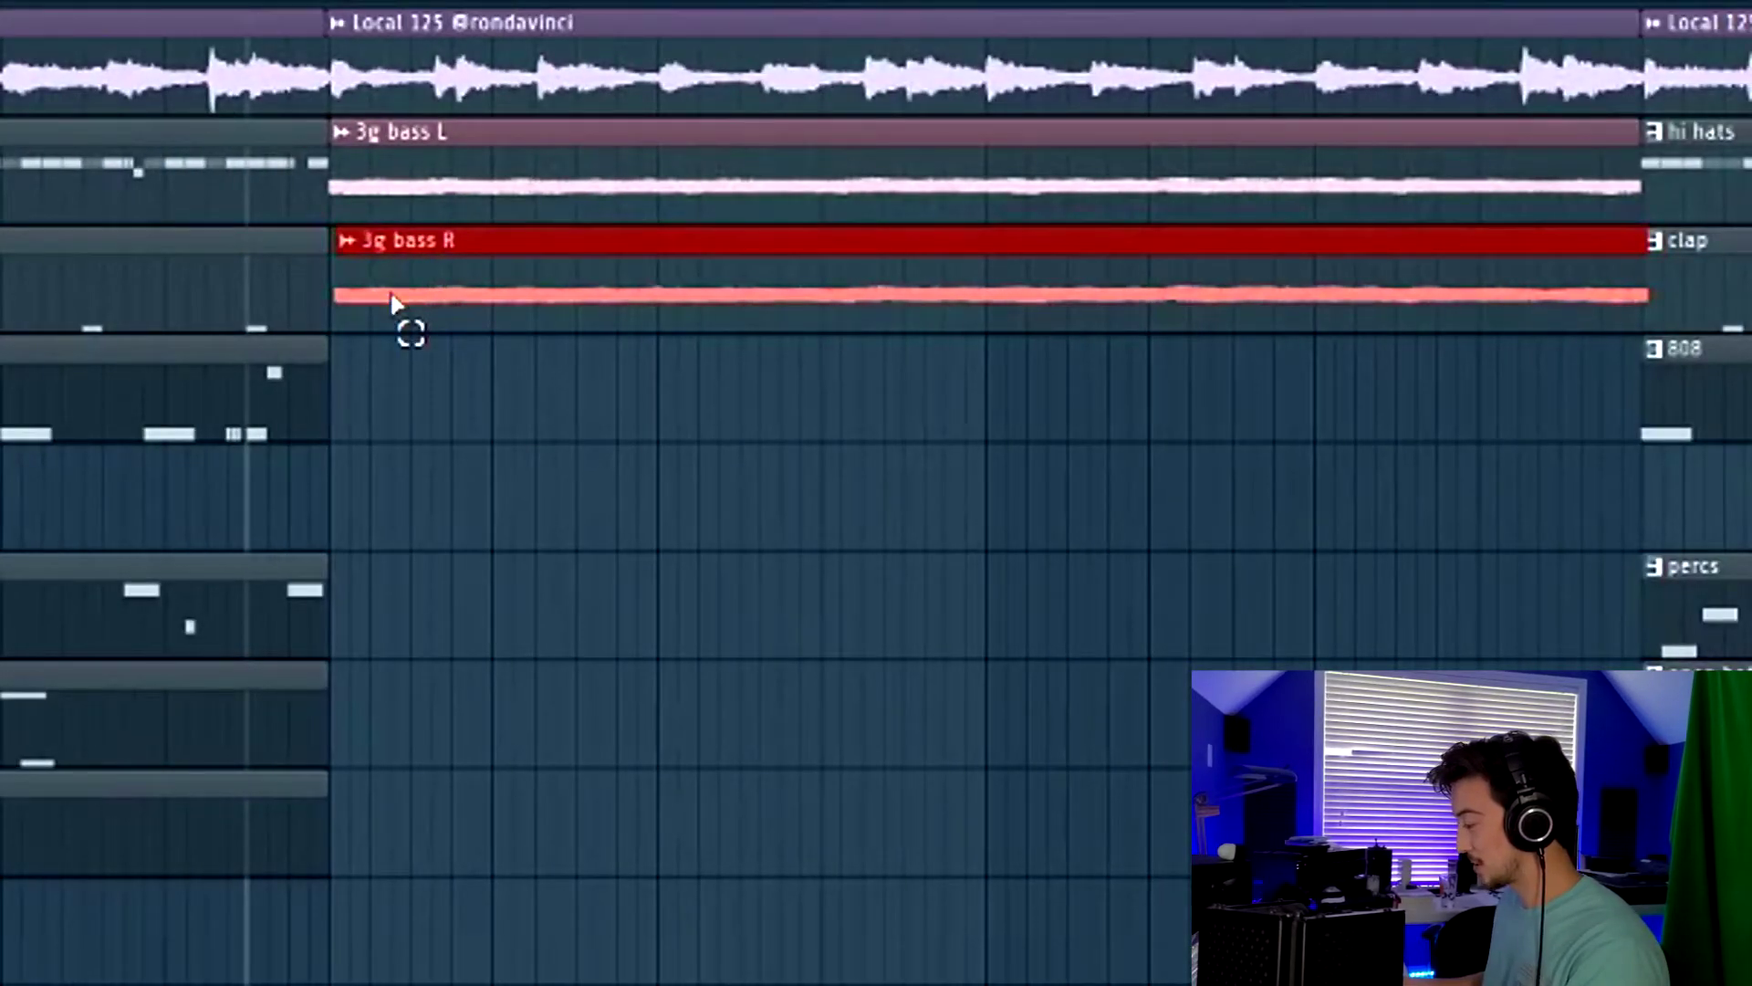
{"action": "scroll", "coordinate": [393, 301], "scroll_direction": "up", "scroll_amount": 5}
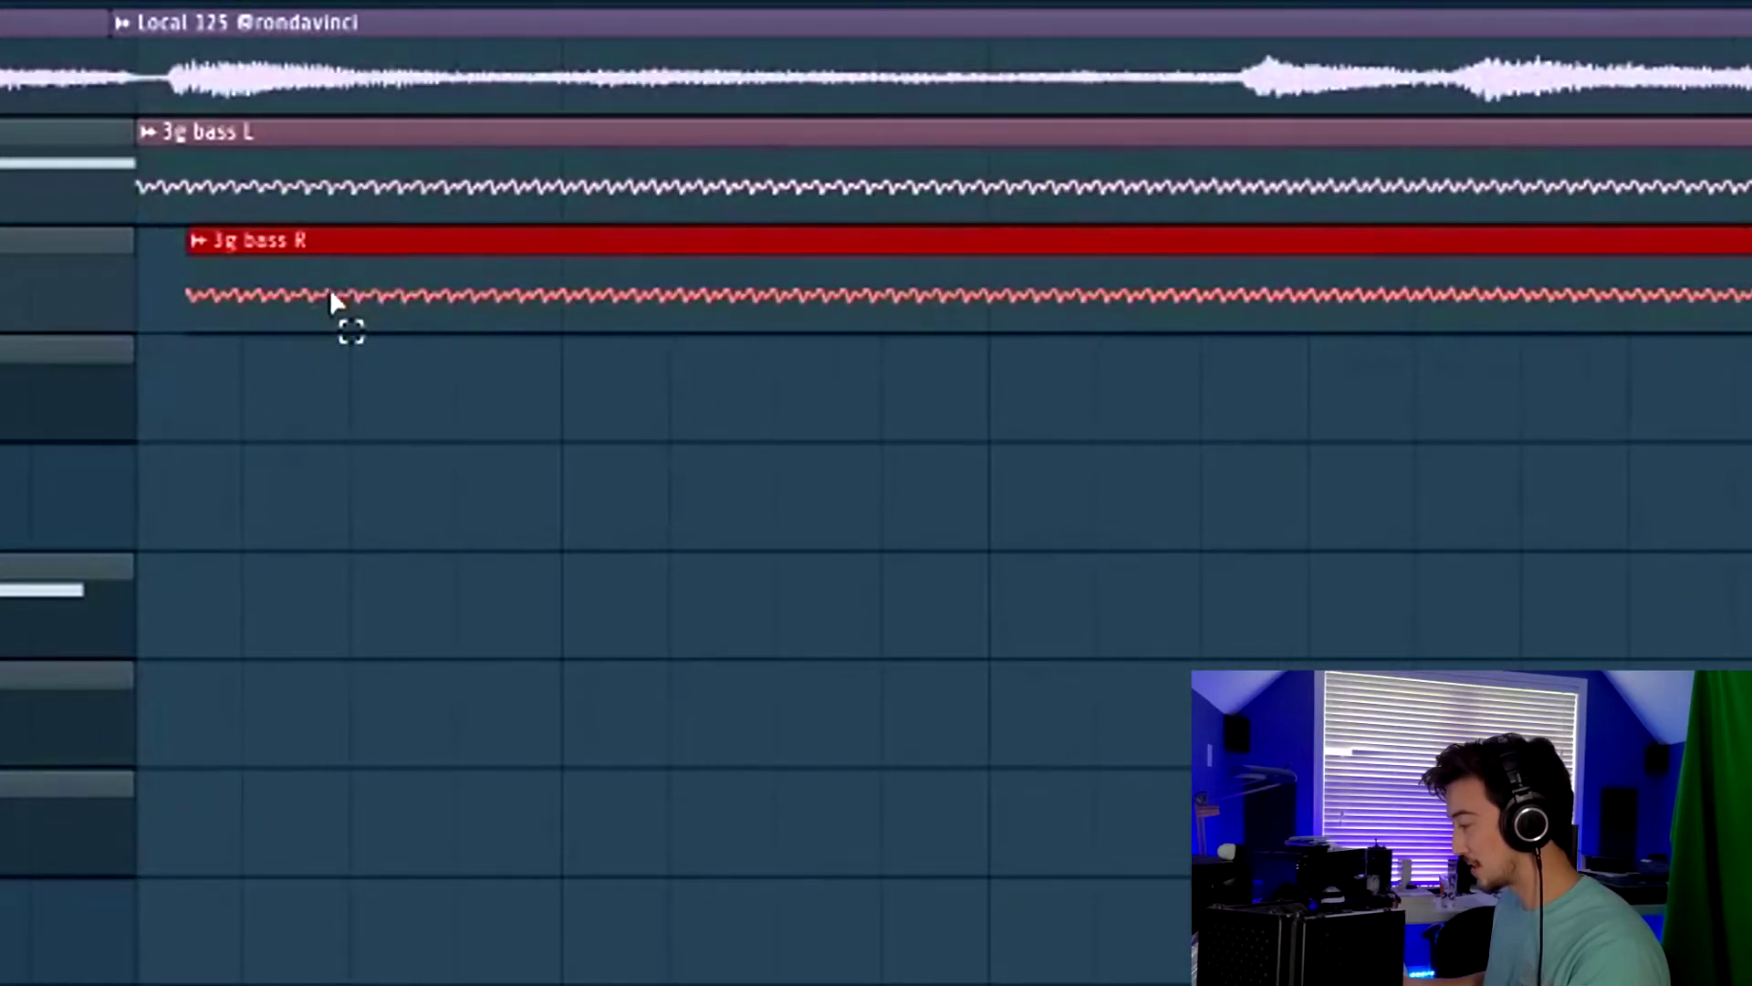
{"action": "key", "text": "space"}
{"action": "scroll", "coordinate": [715, 235], "scroll_direction": "down", "scroll_amount": 4}
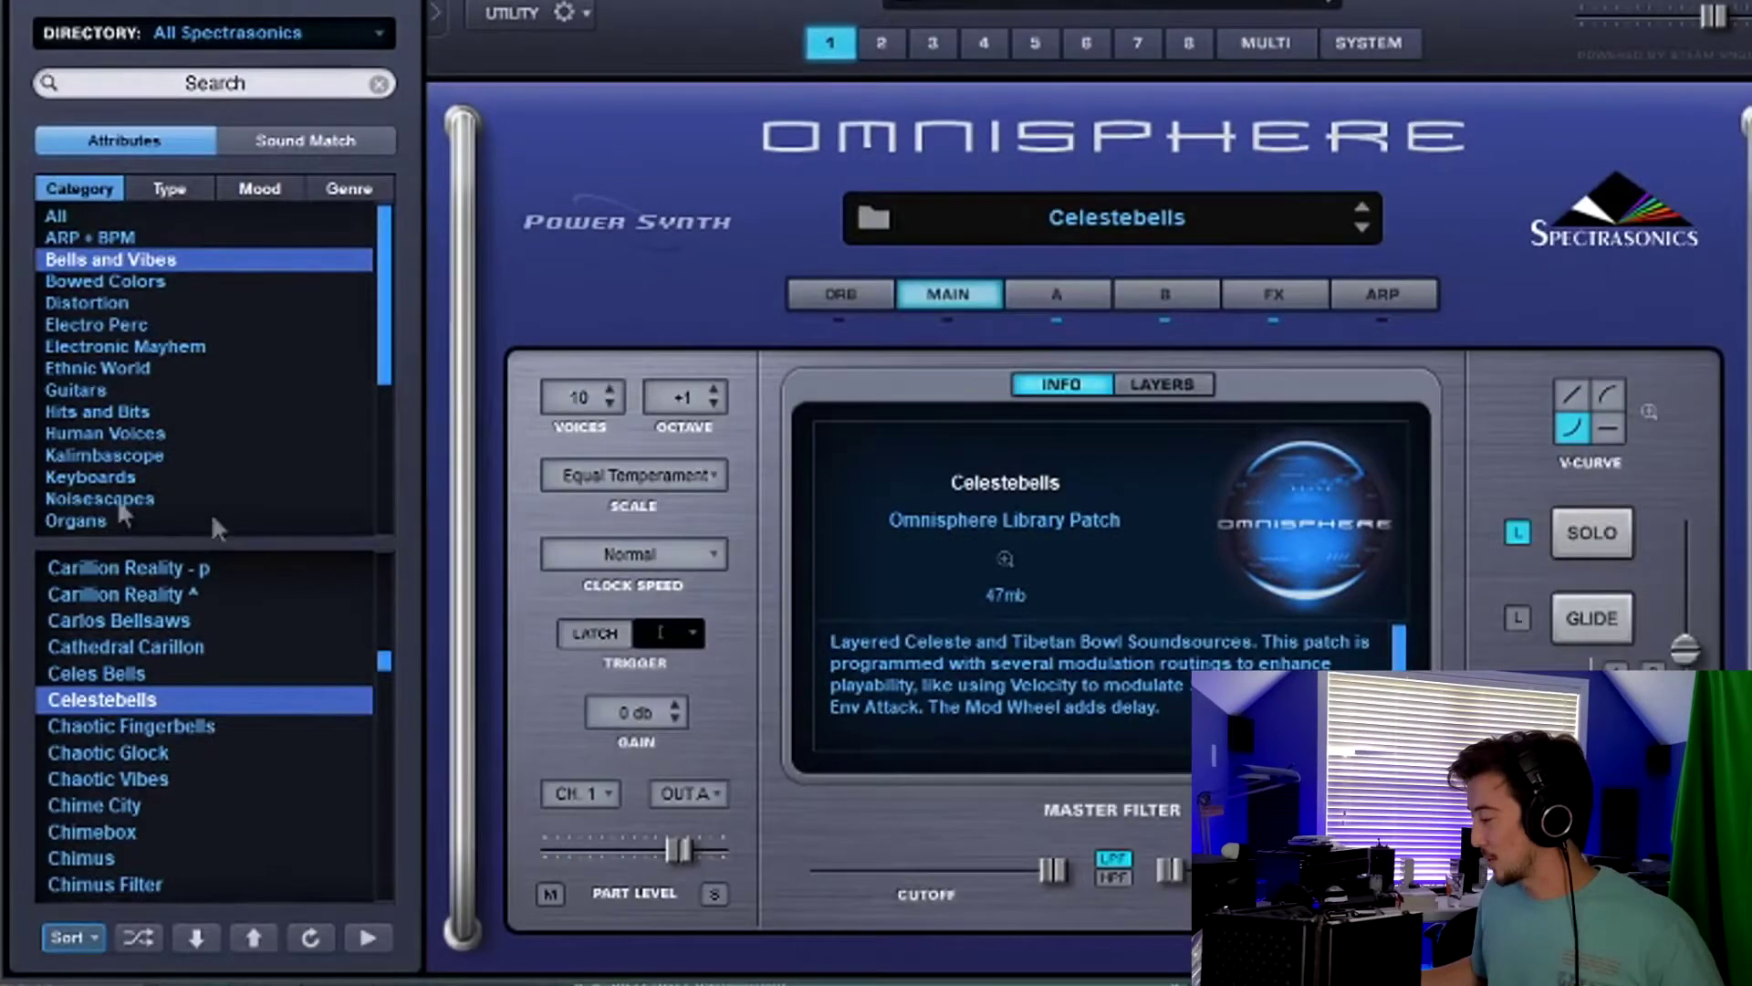
Step: Set the arpeggiator of Omnisphere's Celestebells patch to a 3-octave range and Down mode
{"action": "left_click", "coordinate": [1055, 306]}
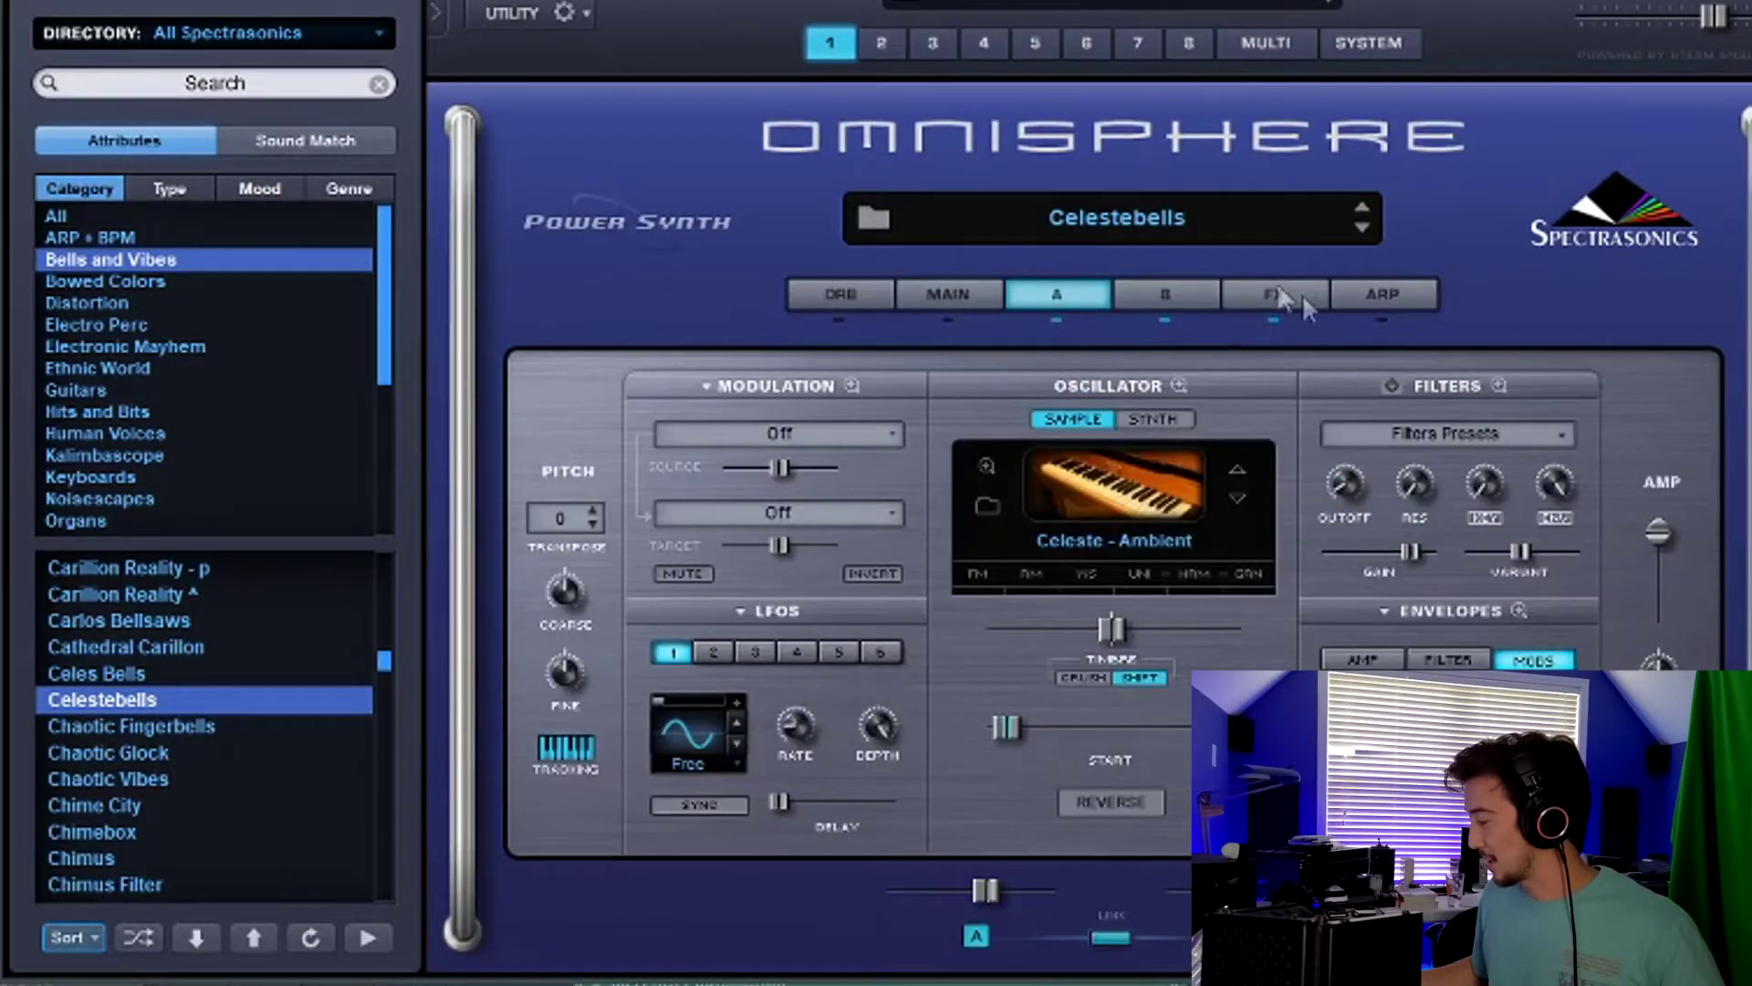
{"action": "left_click", "coordinate": [1373, 297]}
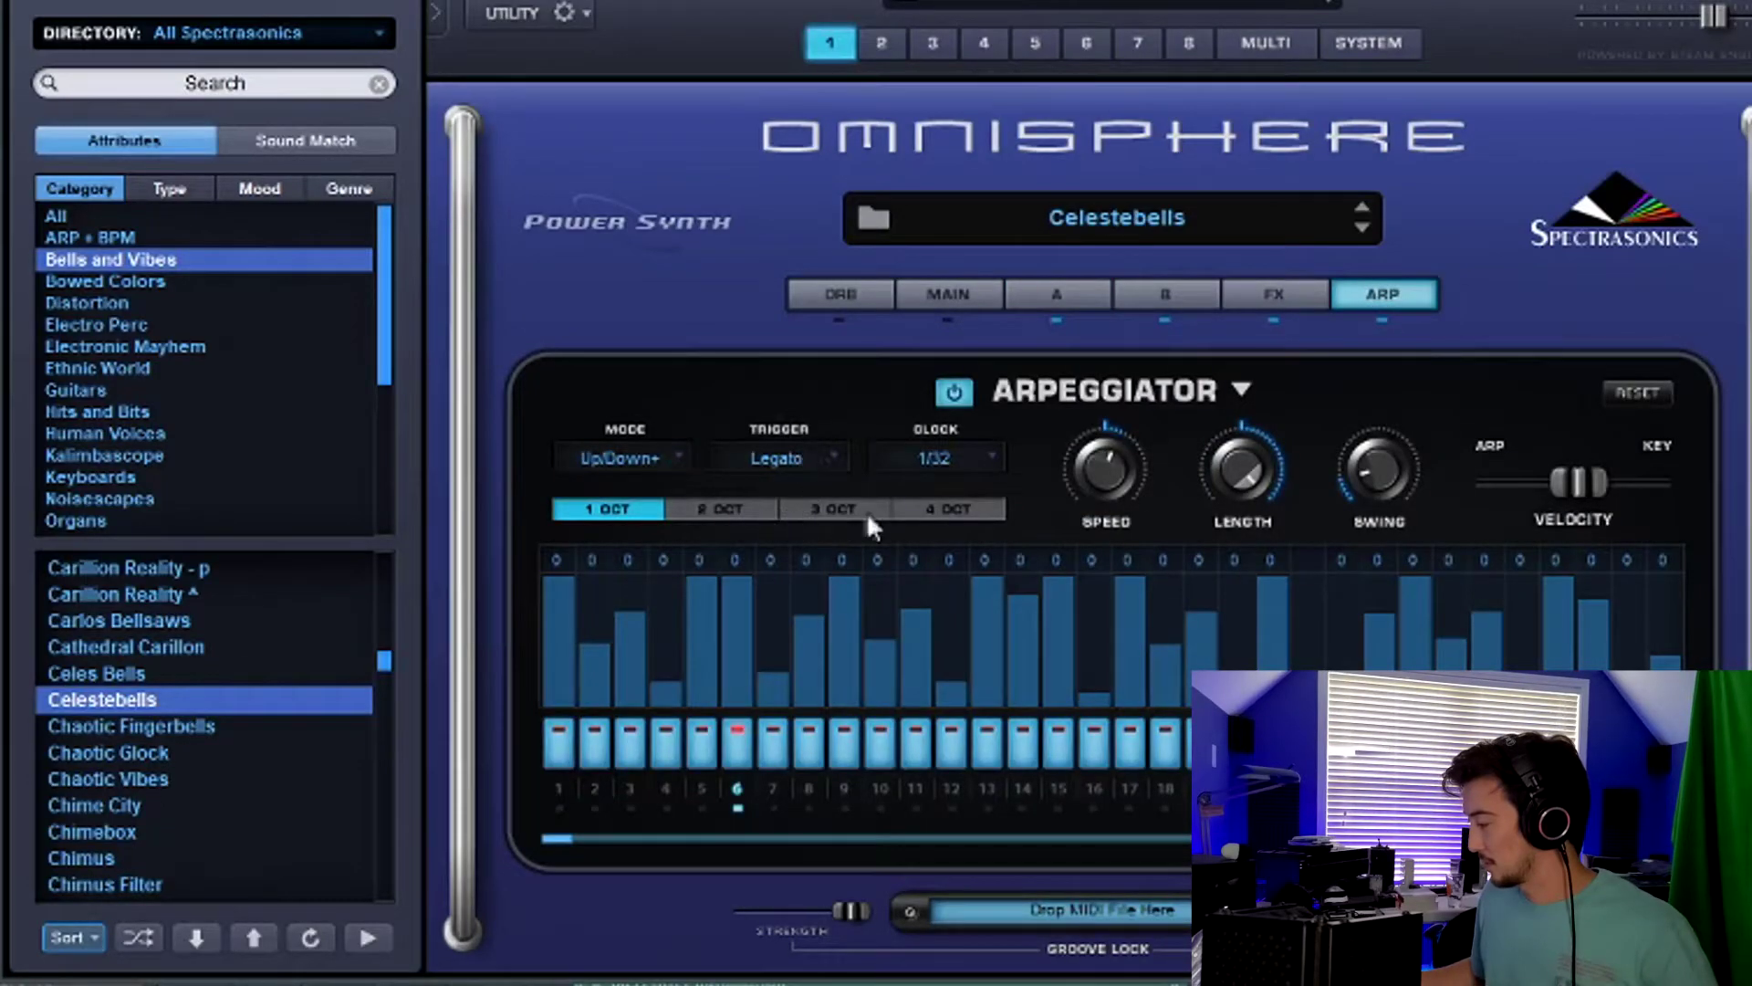
{"action": "left_click", "coordinate": [835, 508]}
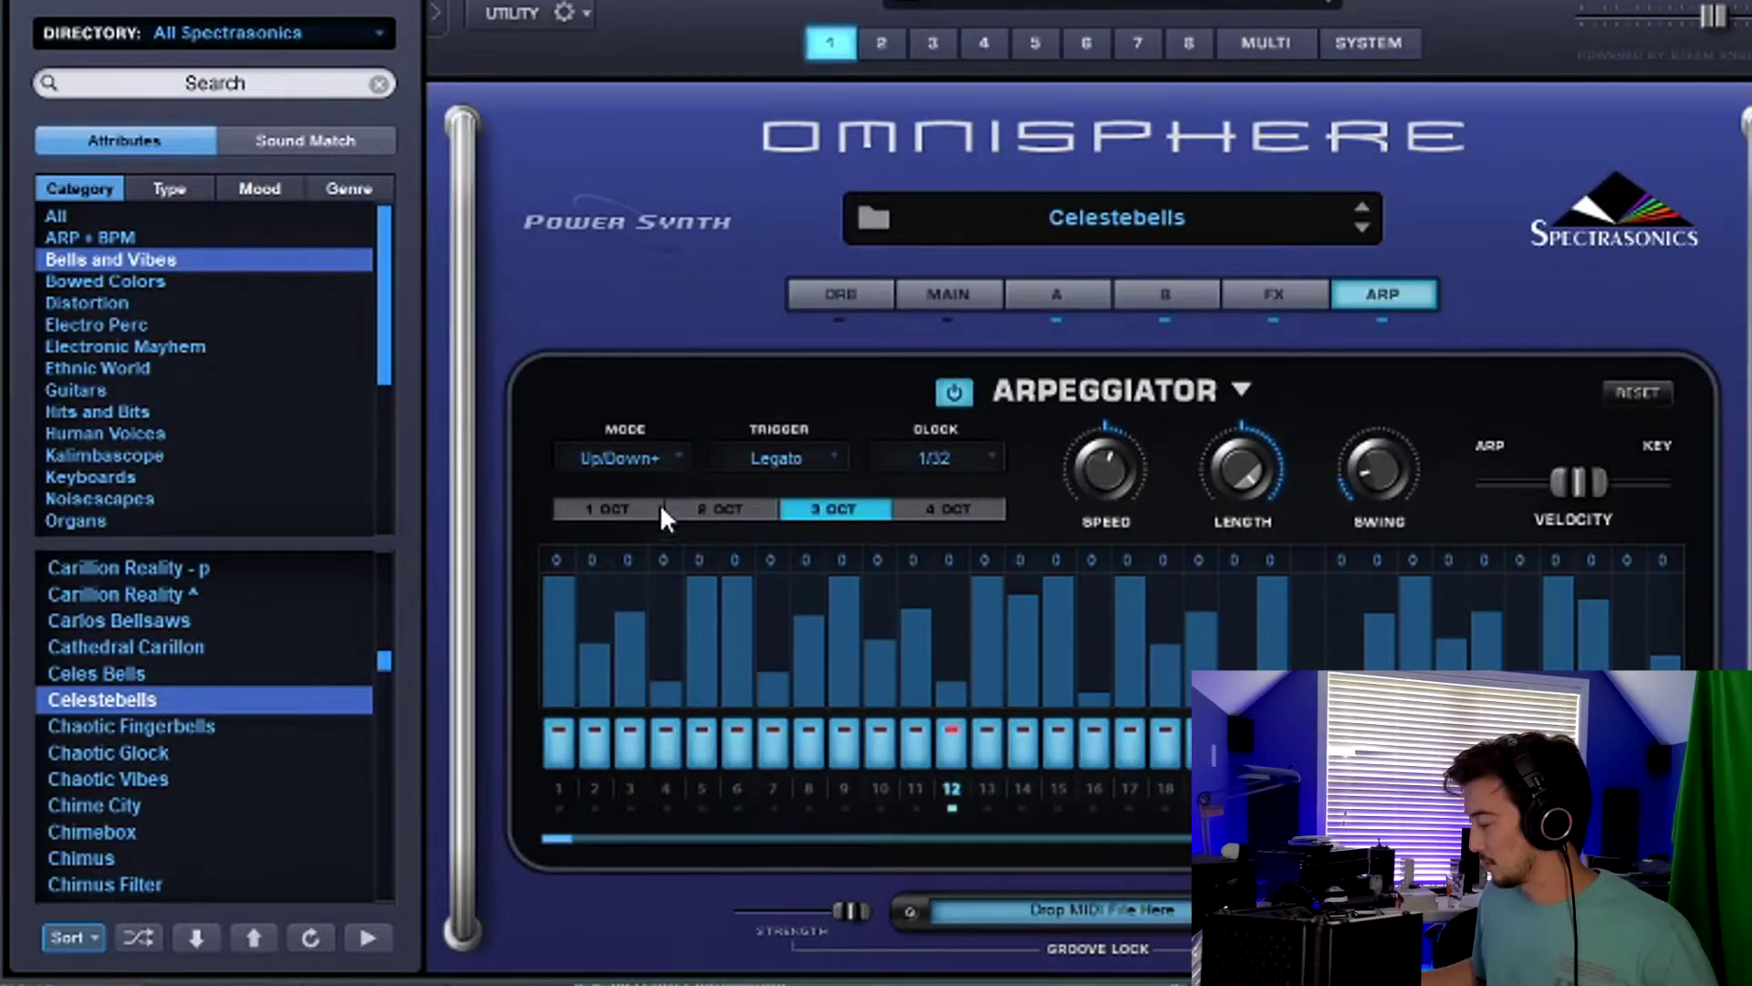
{"action": "left_click", "coordinate": [677, 461]}
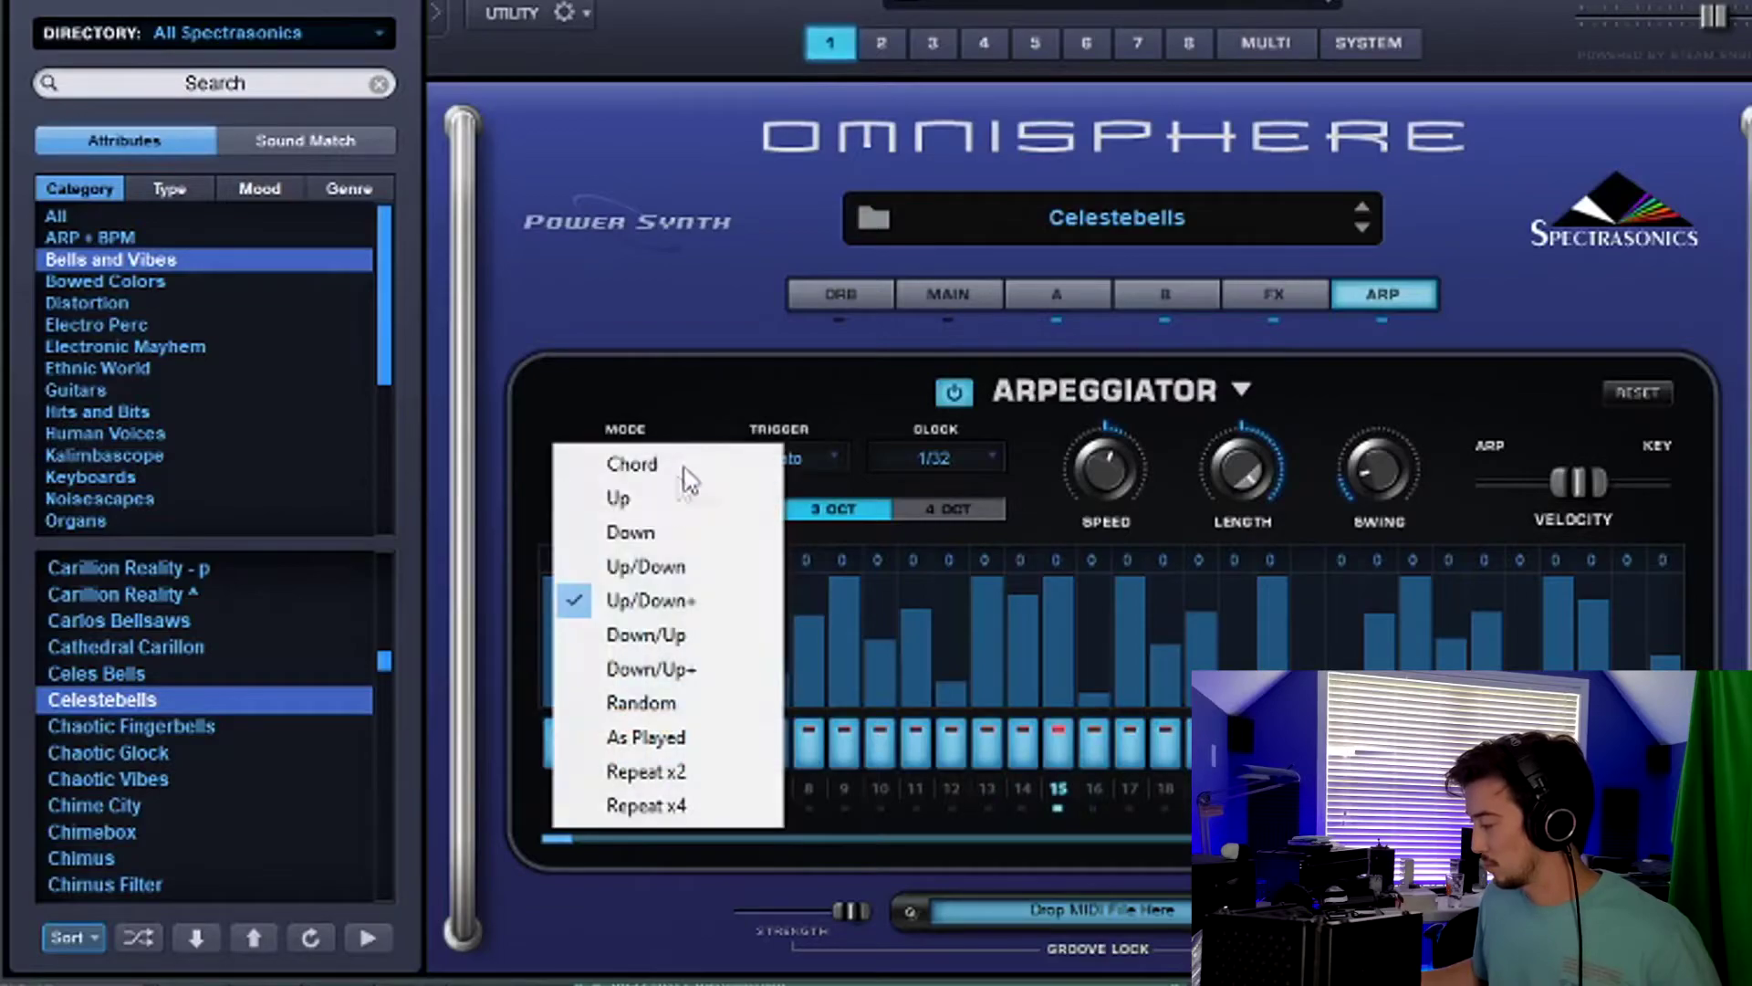
{"action": "left_click", "coordinate": [642, 522]}
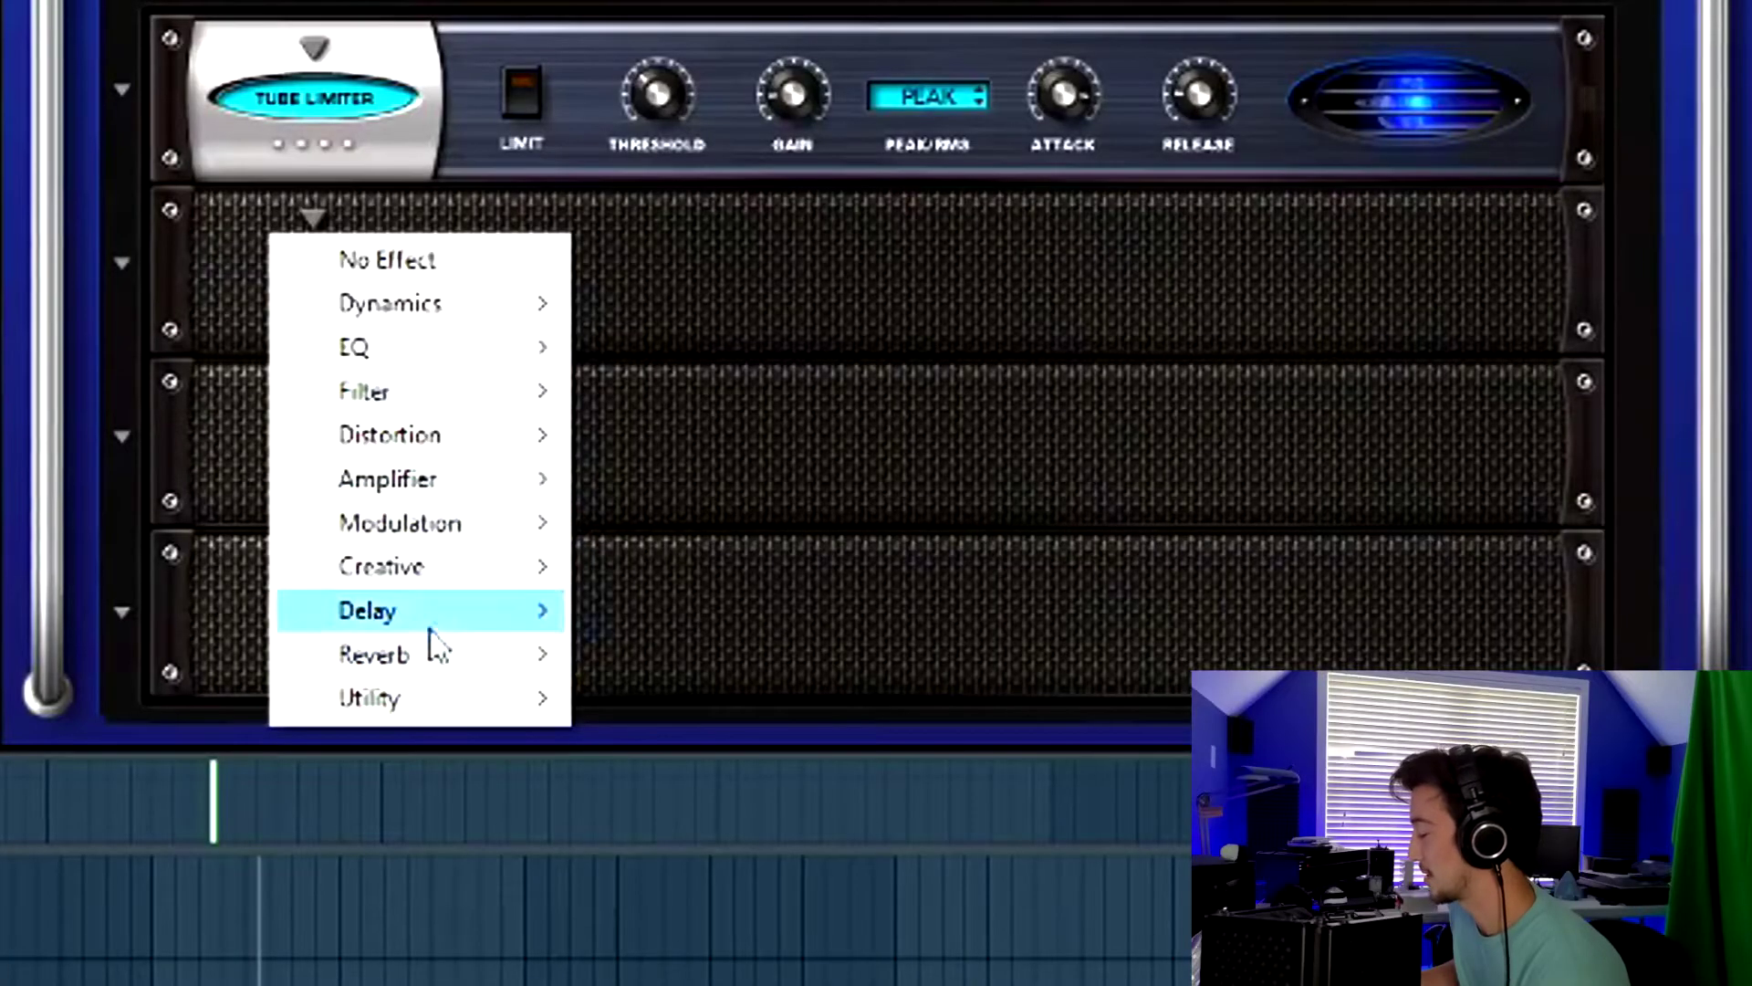
Step: Add a Radio Delay to the empty effect slot below the Tube Limiter
{"action": "mouse_move", "coordinate": [442, 634]}
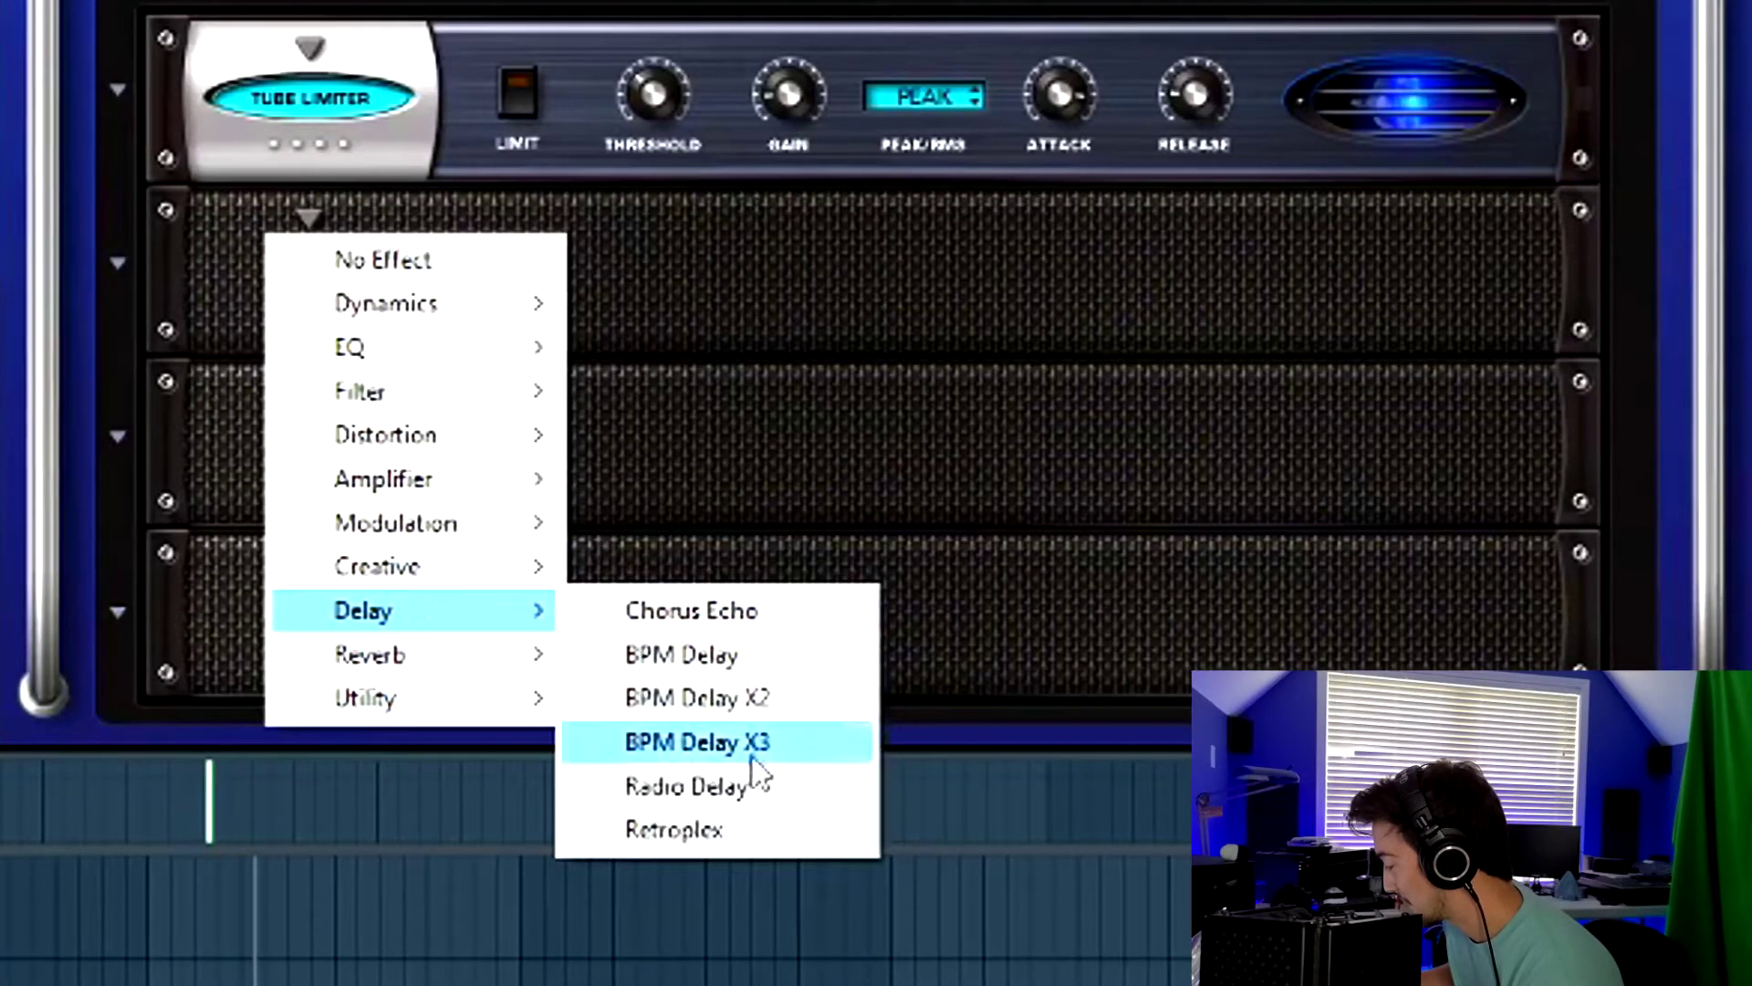
{"action": "left_click", "coordinate": [747, 790]}
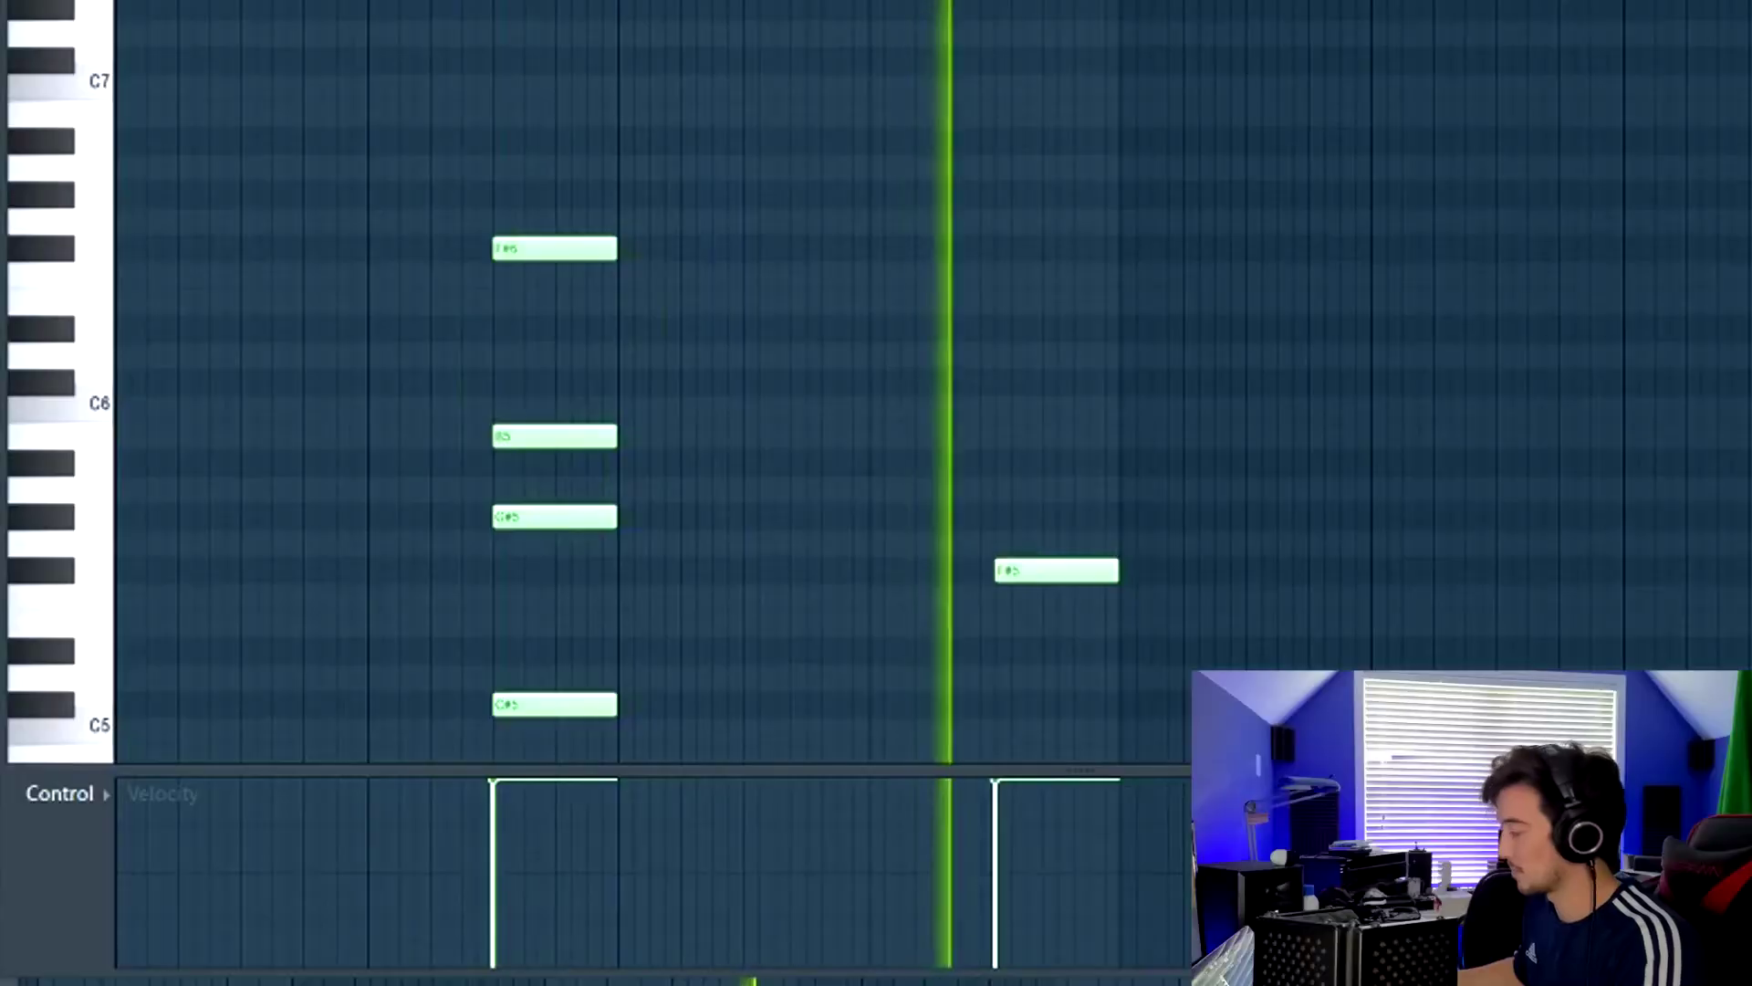
Step: Build a chord of G#5, C#6, F#6 and B6 in the second half of bar 4 of the celestebells pattern
{"action": "key", "text": "space"}
{"action": "key", "text": "space"}
{"action": "key", "text": "space"}
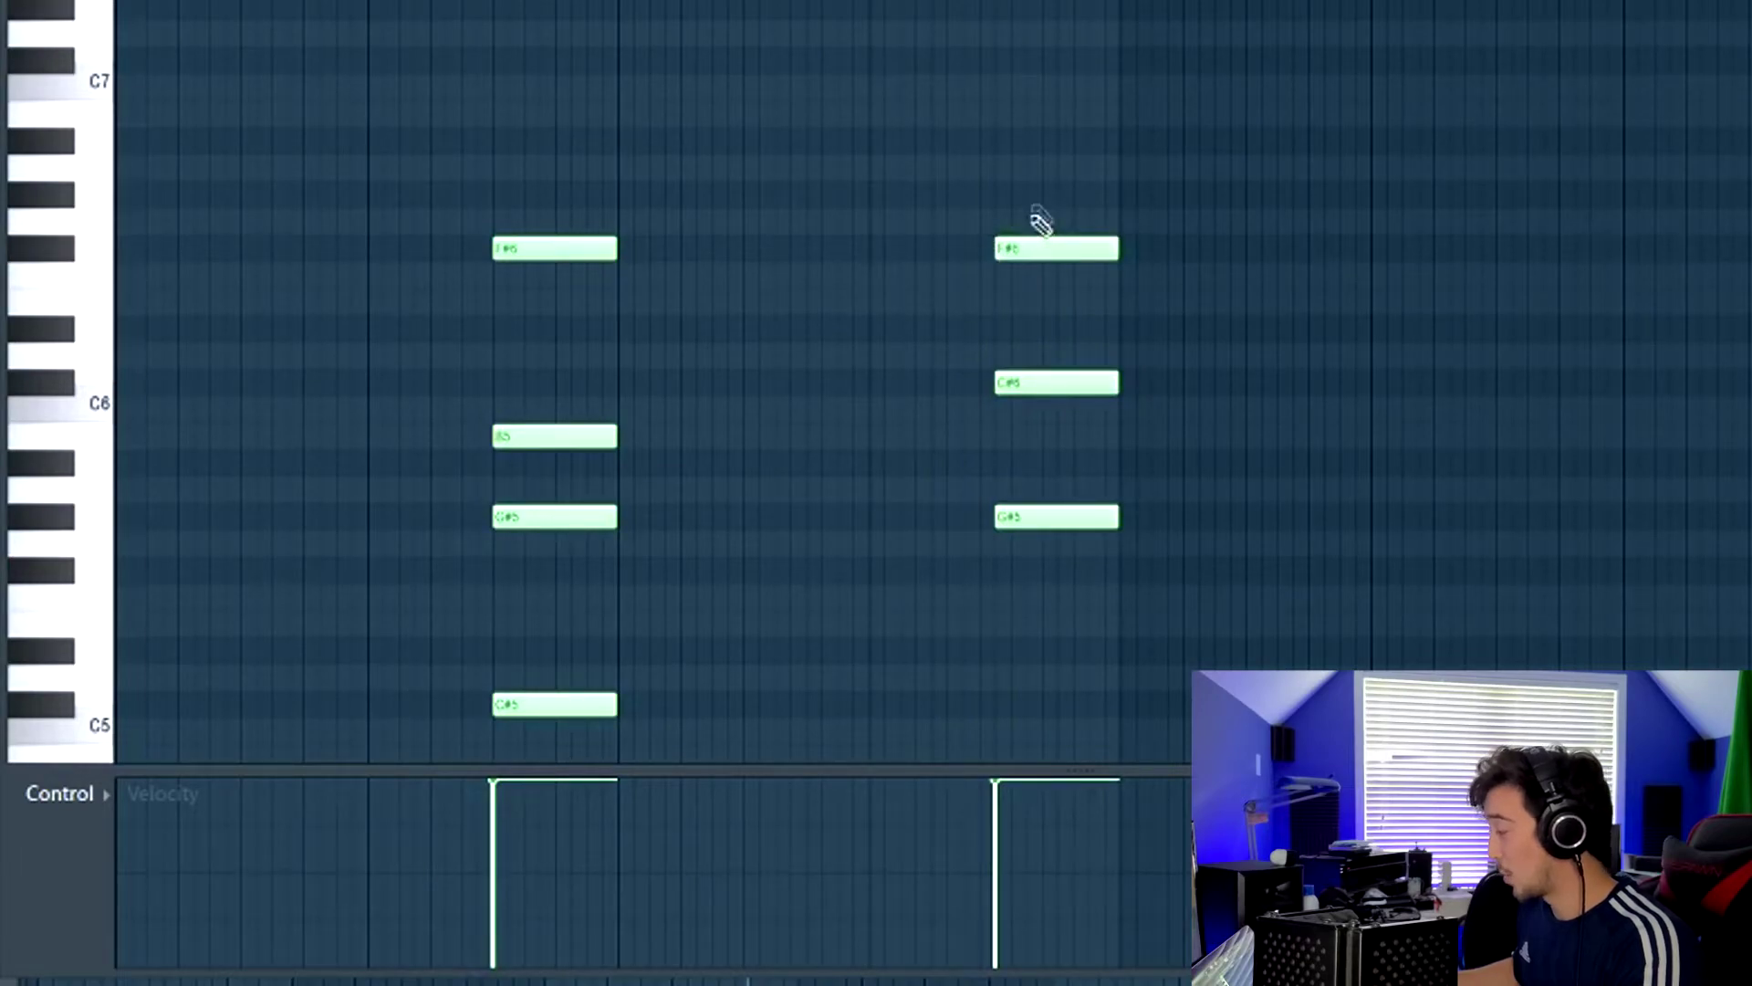
{"action": "key", "text": "space"}
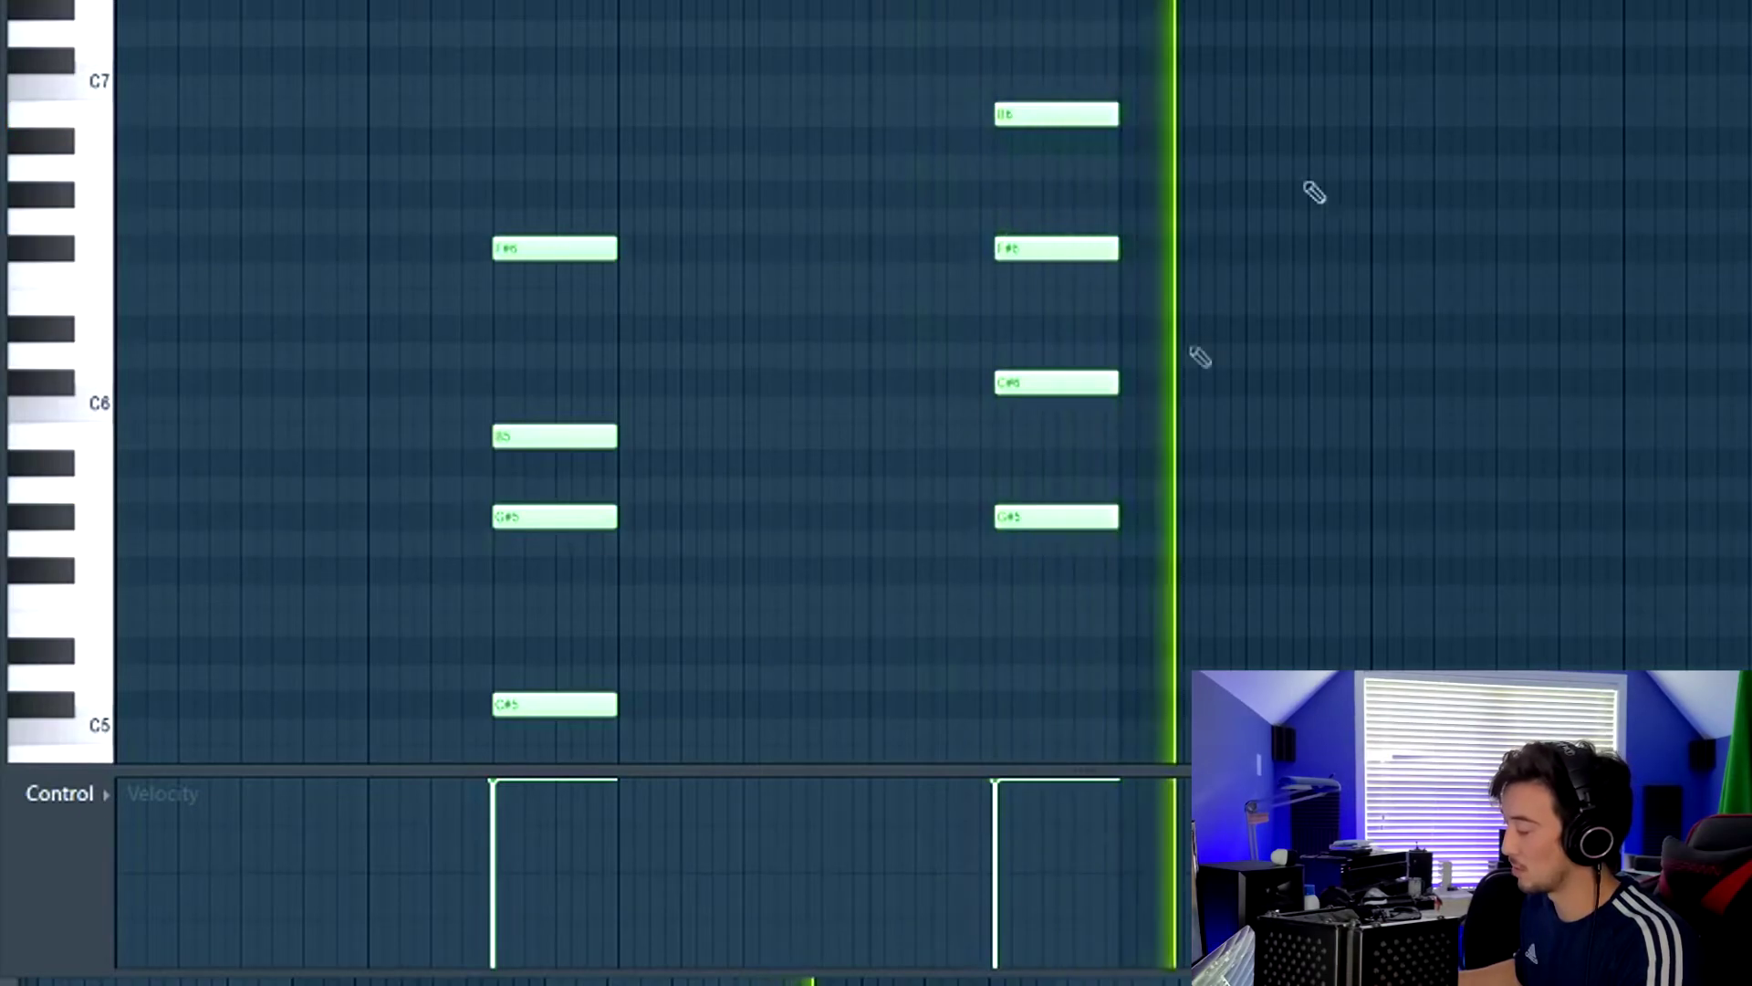
{"action": "key", "text": "space"}
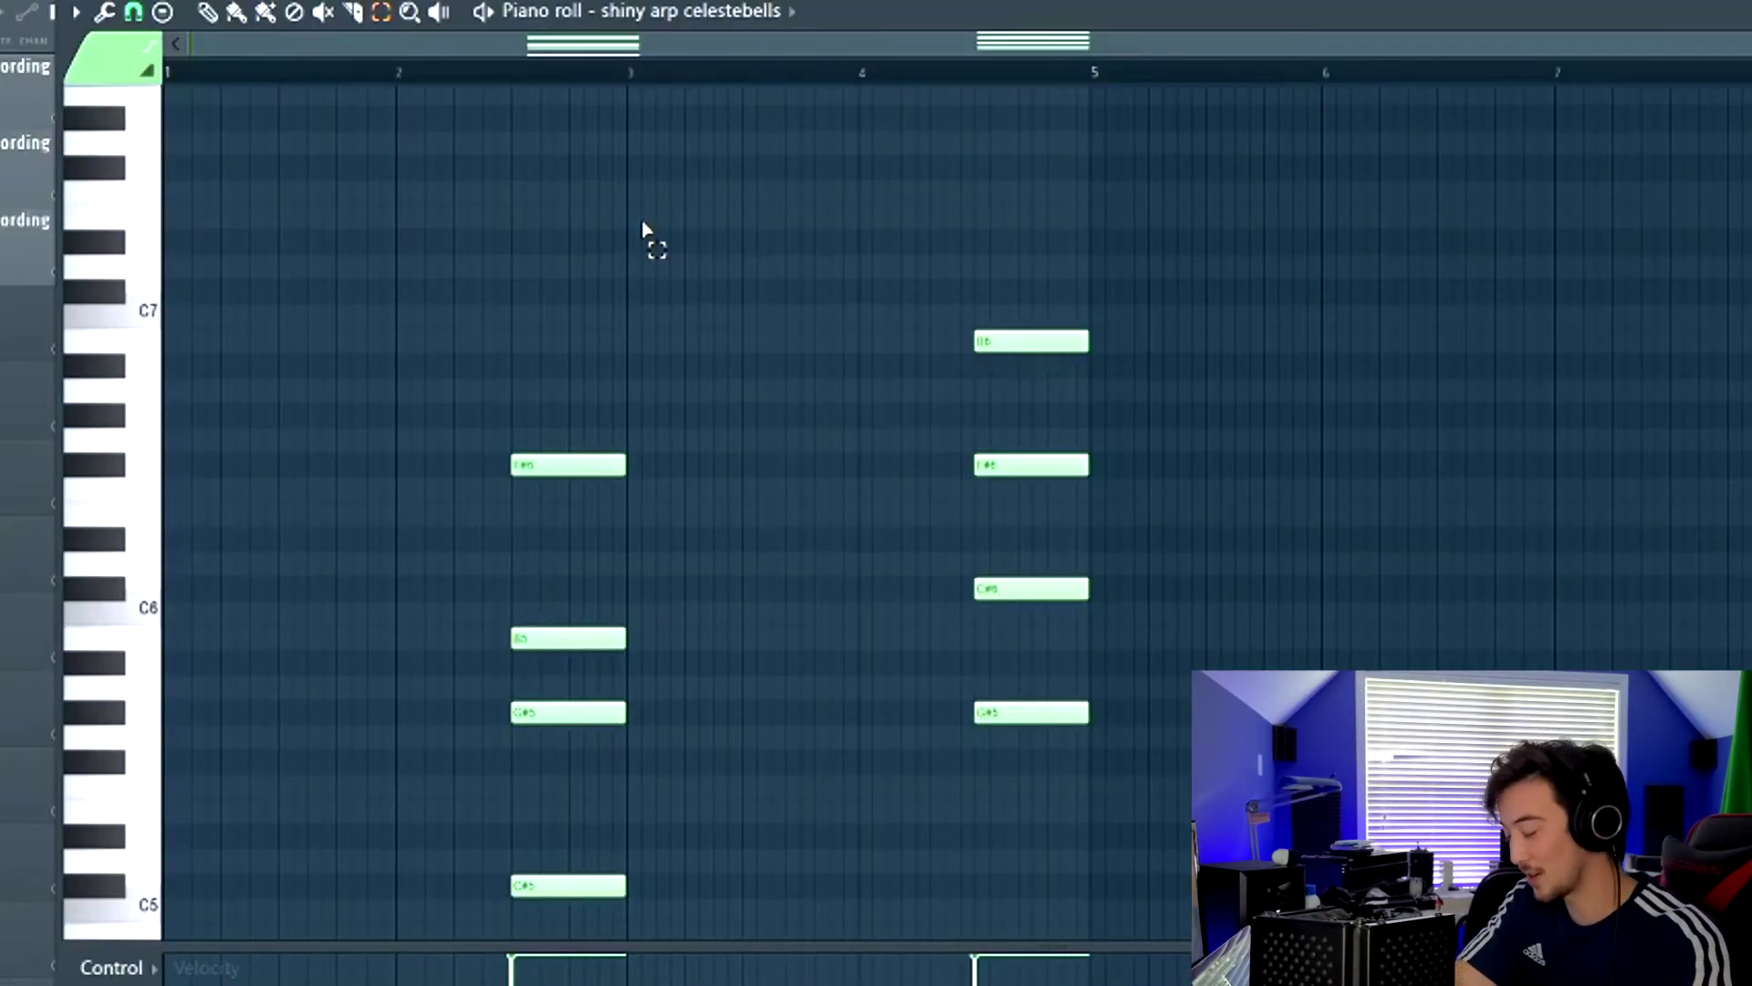
Step: Strum all the shiny arp celestebells notes with the strumizer
{"action": "key", "text": "ctrl+a"}
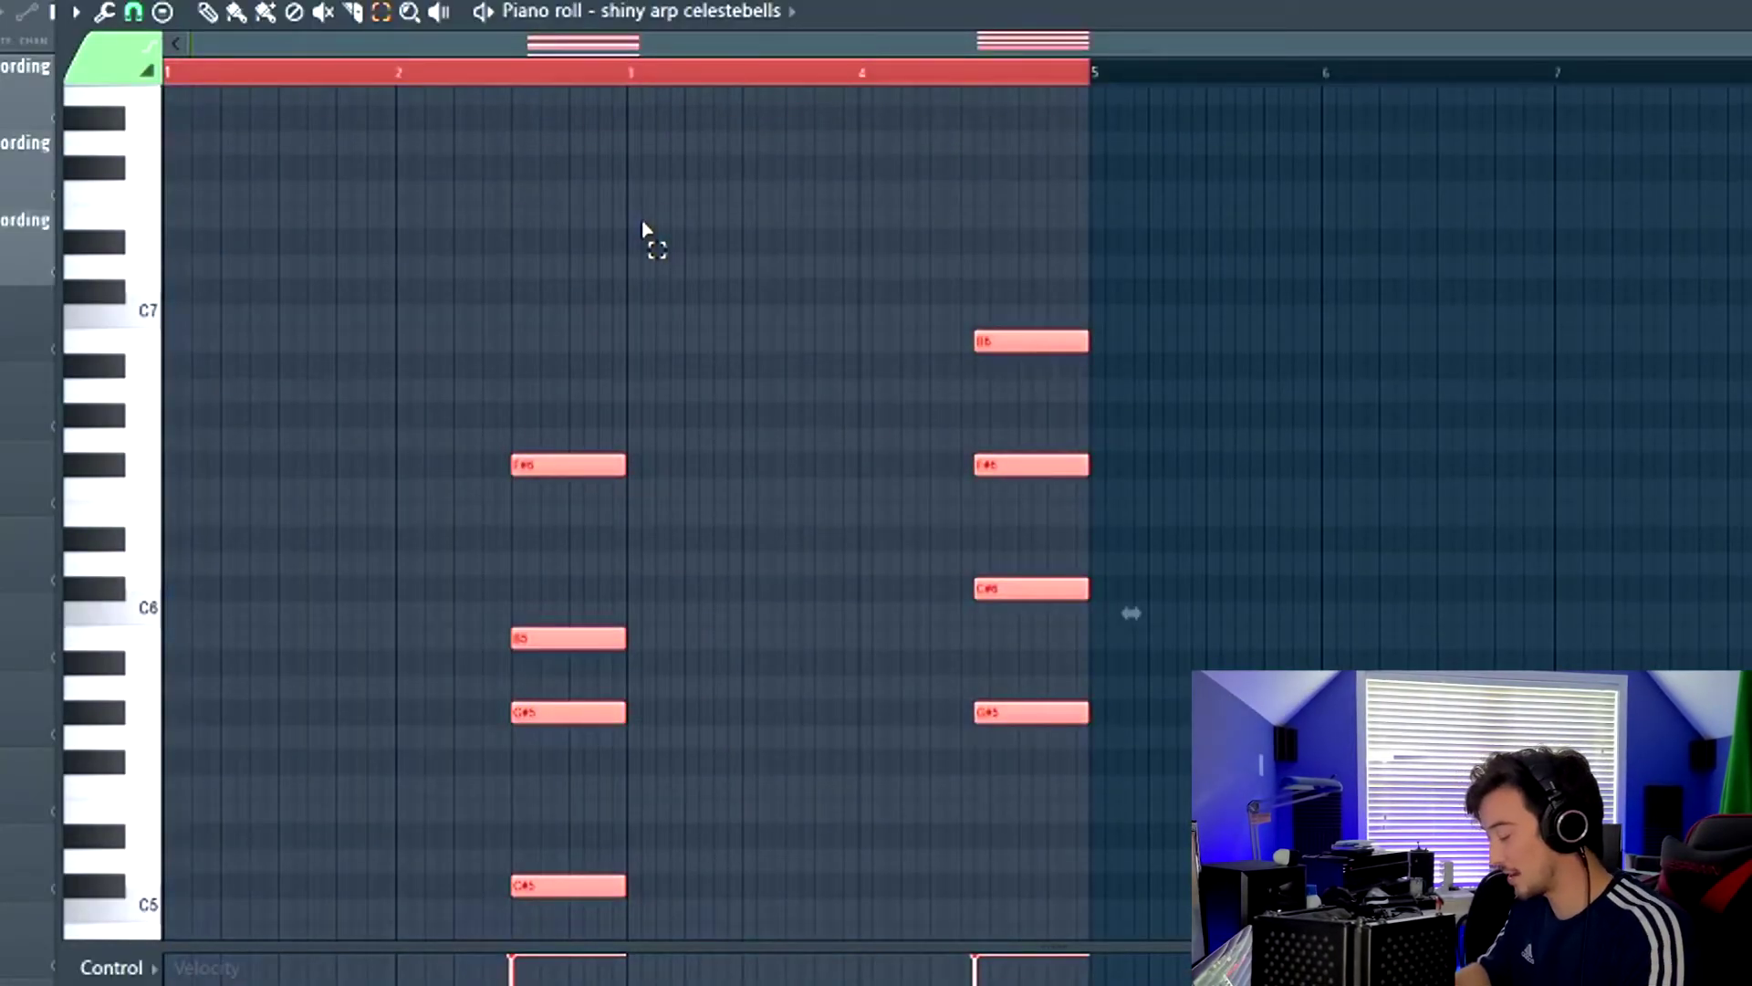
{"action": "key", "text": "alt+s"}
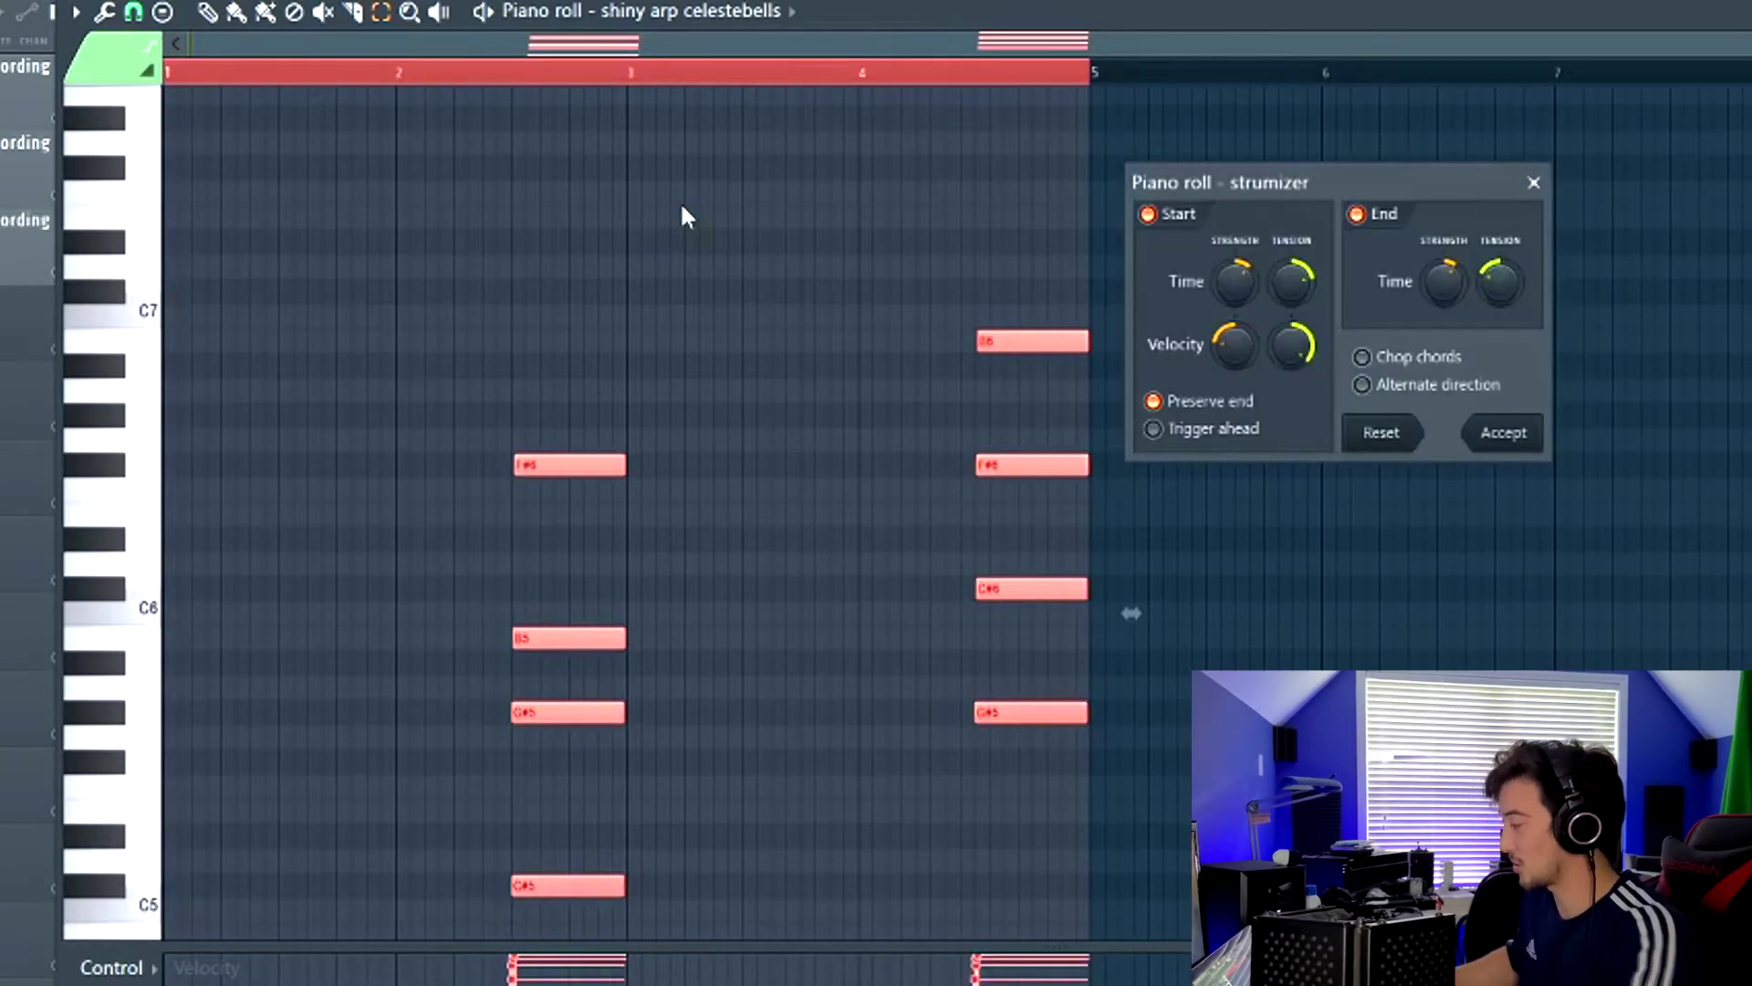
{"action": "key", "text": "space"}
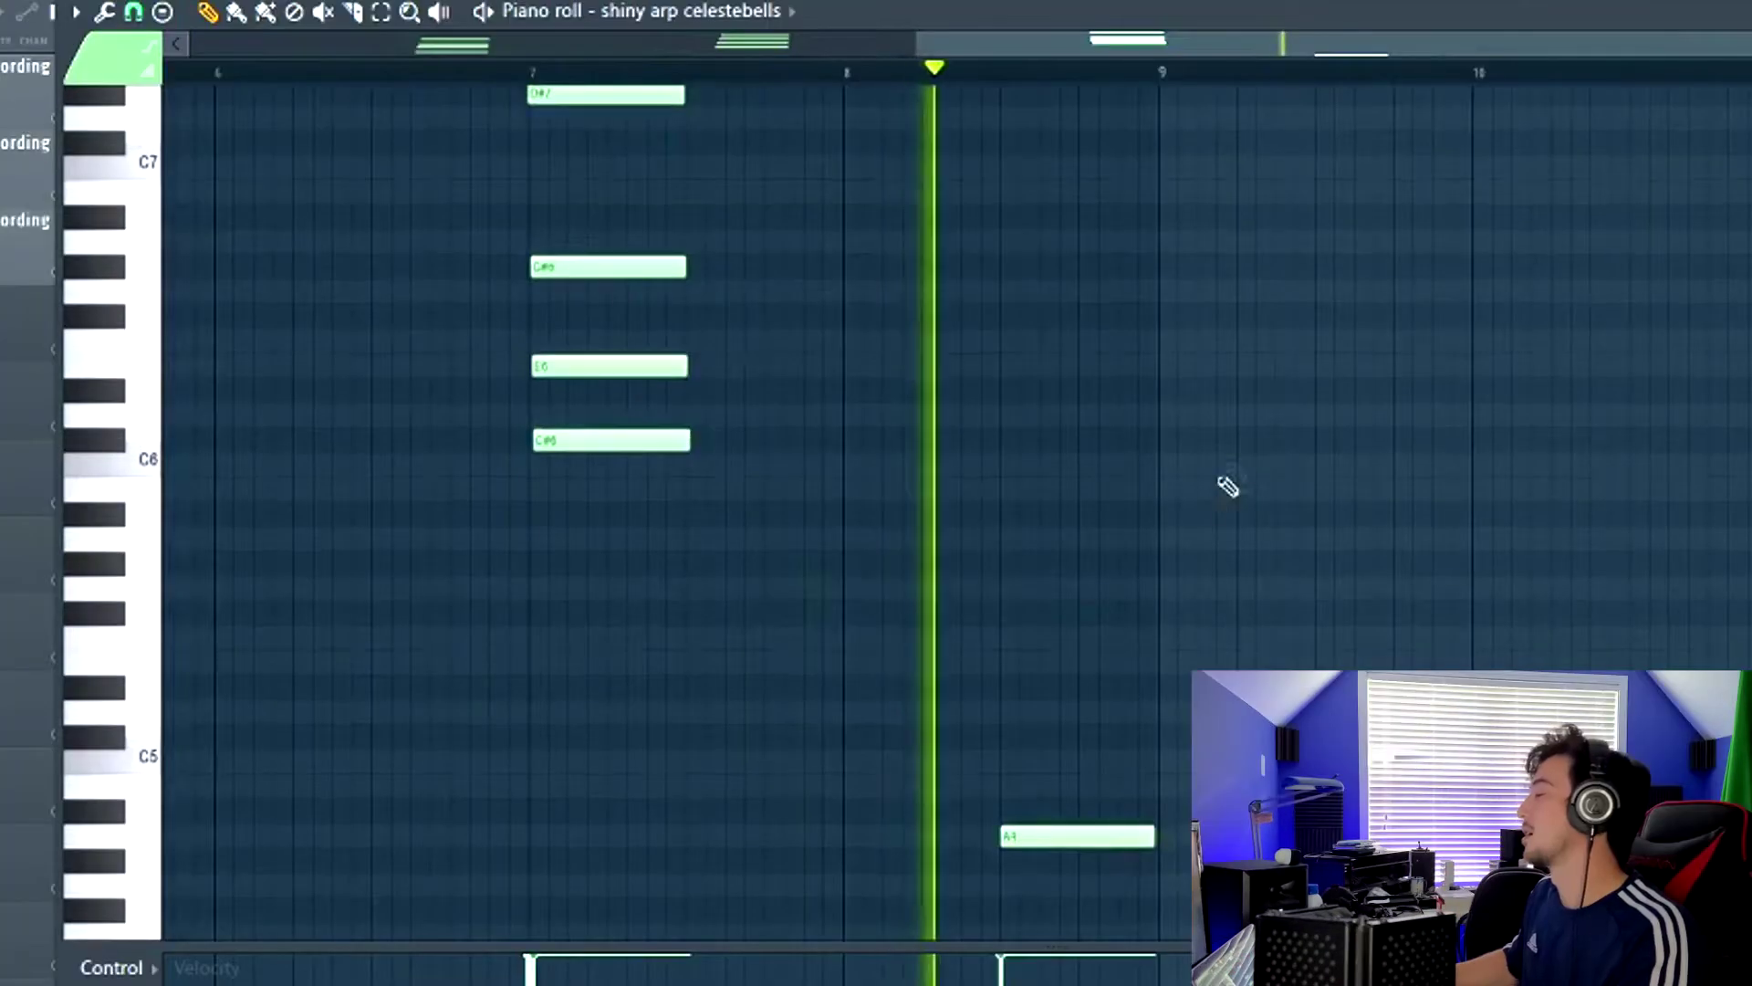
Step: Complete the chord in the second half of bar 8 by adding C#5 and F#5 above the A4 note
{"action": "scroll", "coordinate": [1063, 598], "scroll_direction": "down", "scroll_amount": 3}
{"action": "key", "text": "space"}
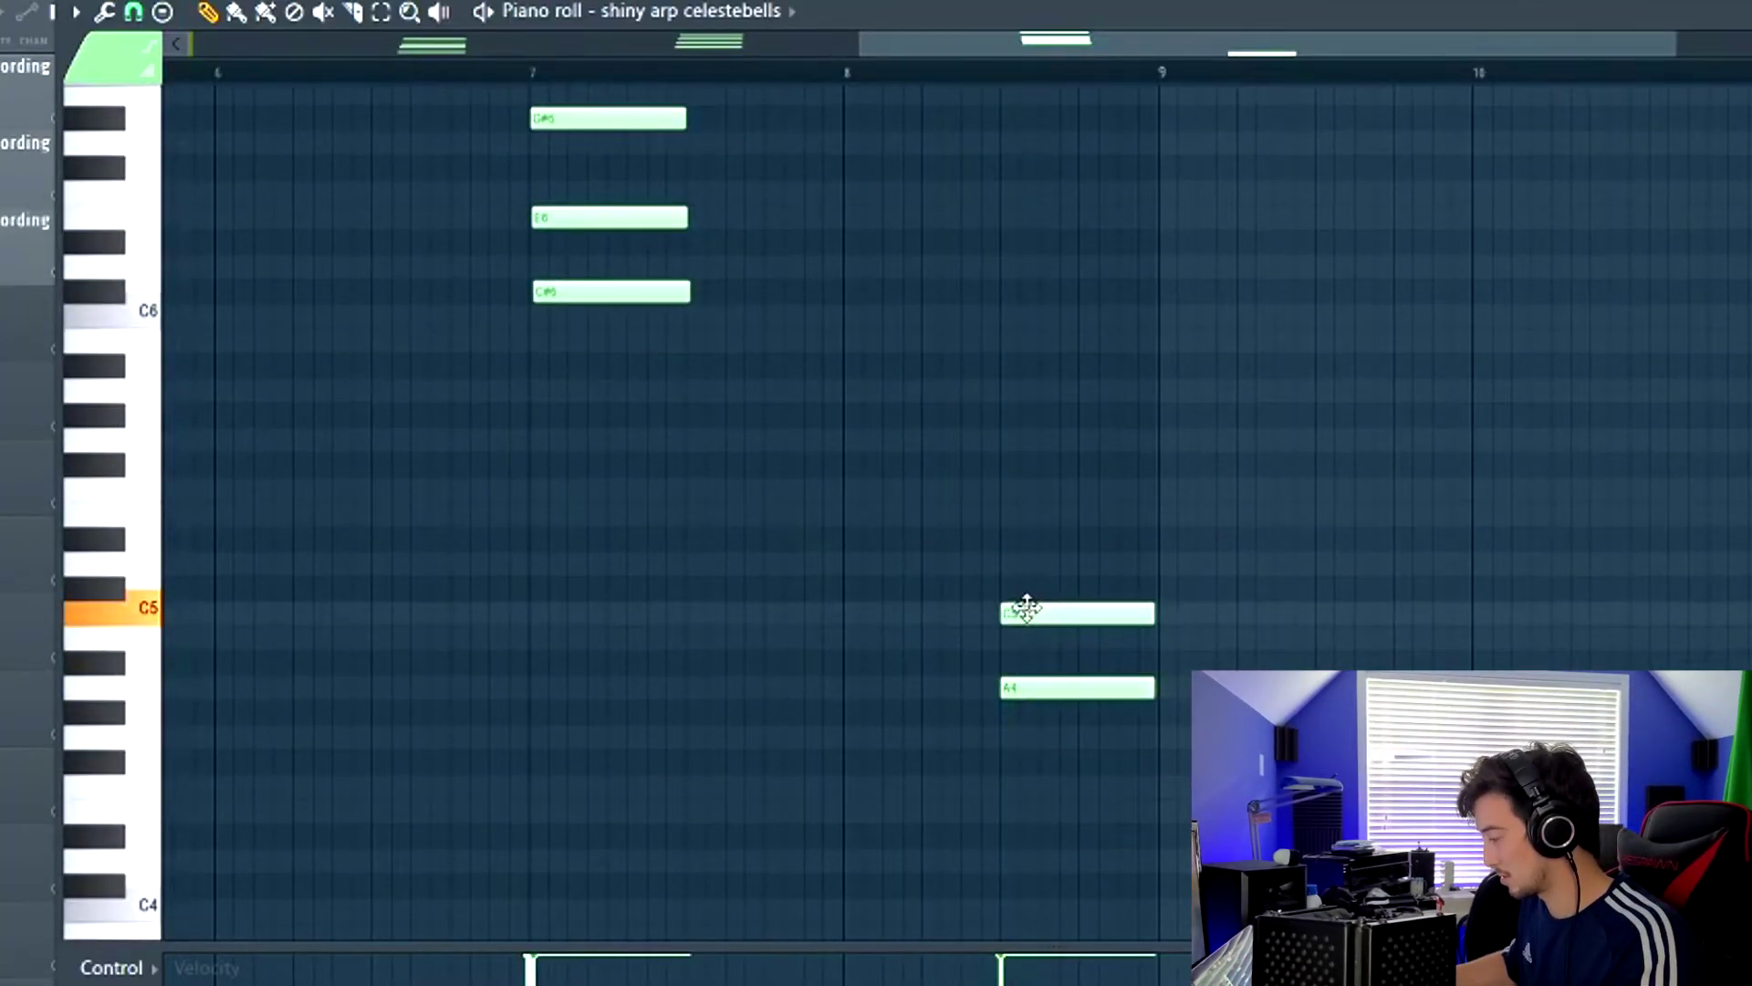
{"action": "key", "text": "space"}
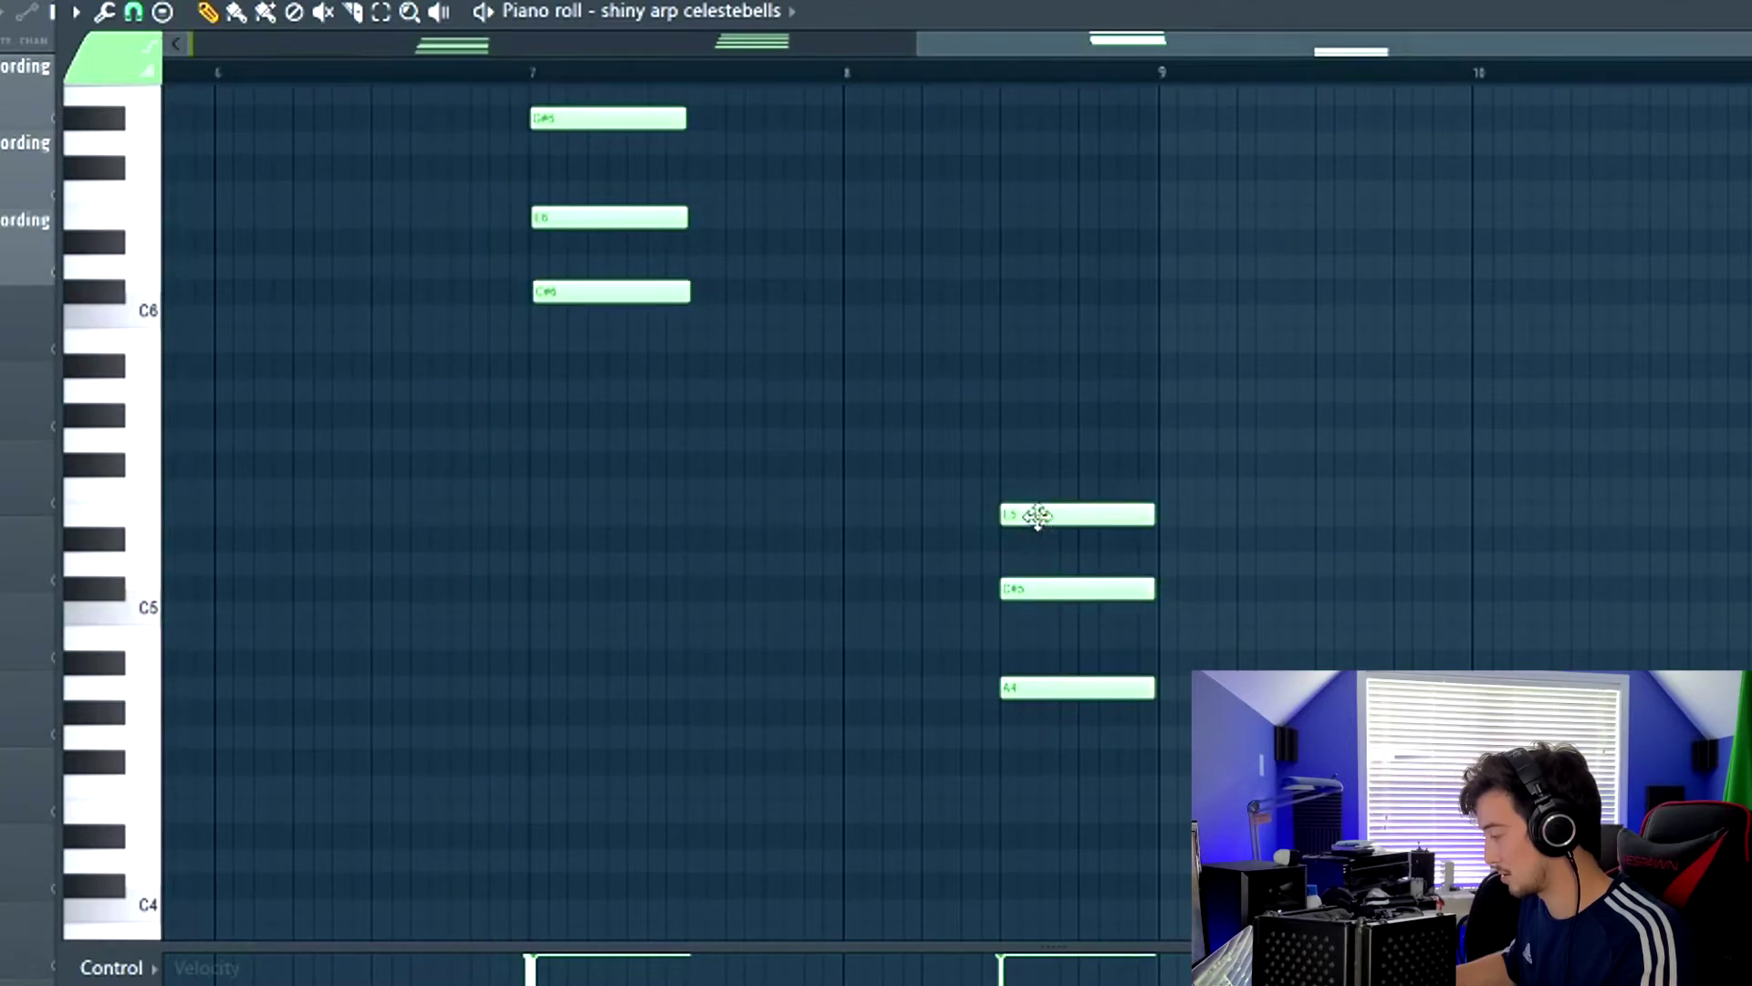
{"action": "key", "text": "space"}
{"action": "left_click_drag", "start_coordinate": [1037, 491], "coordinate": [1039, 465]}
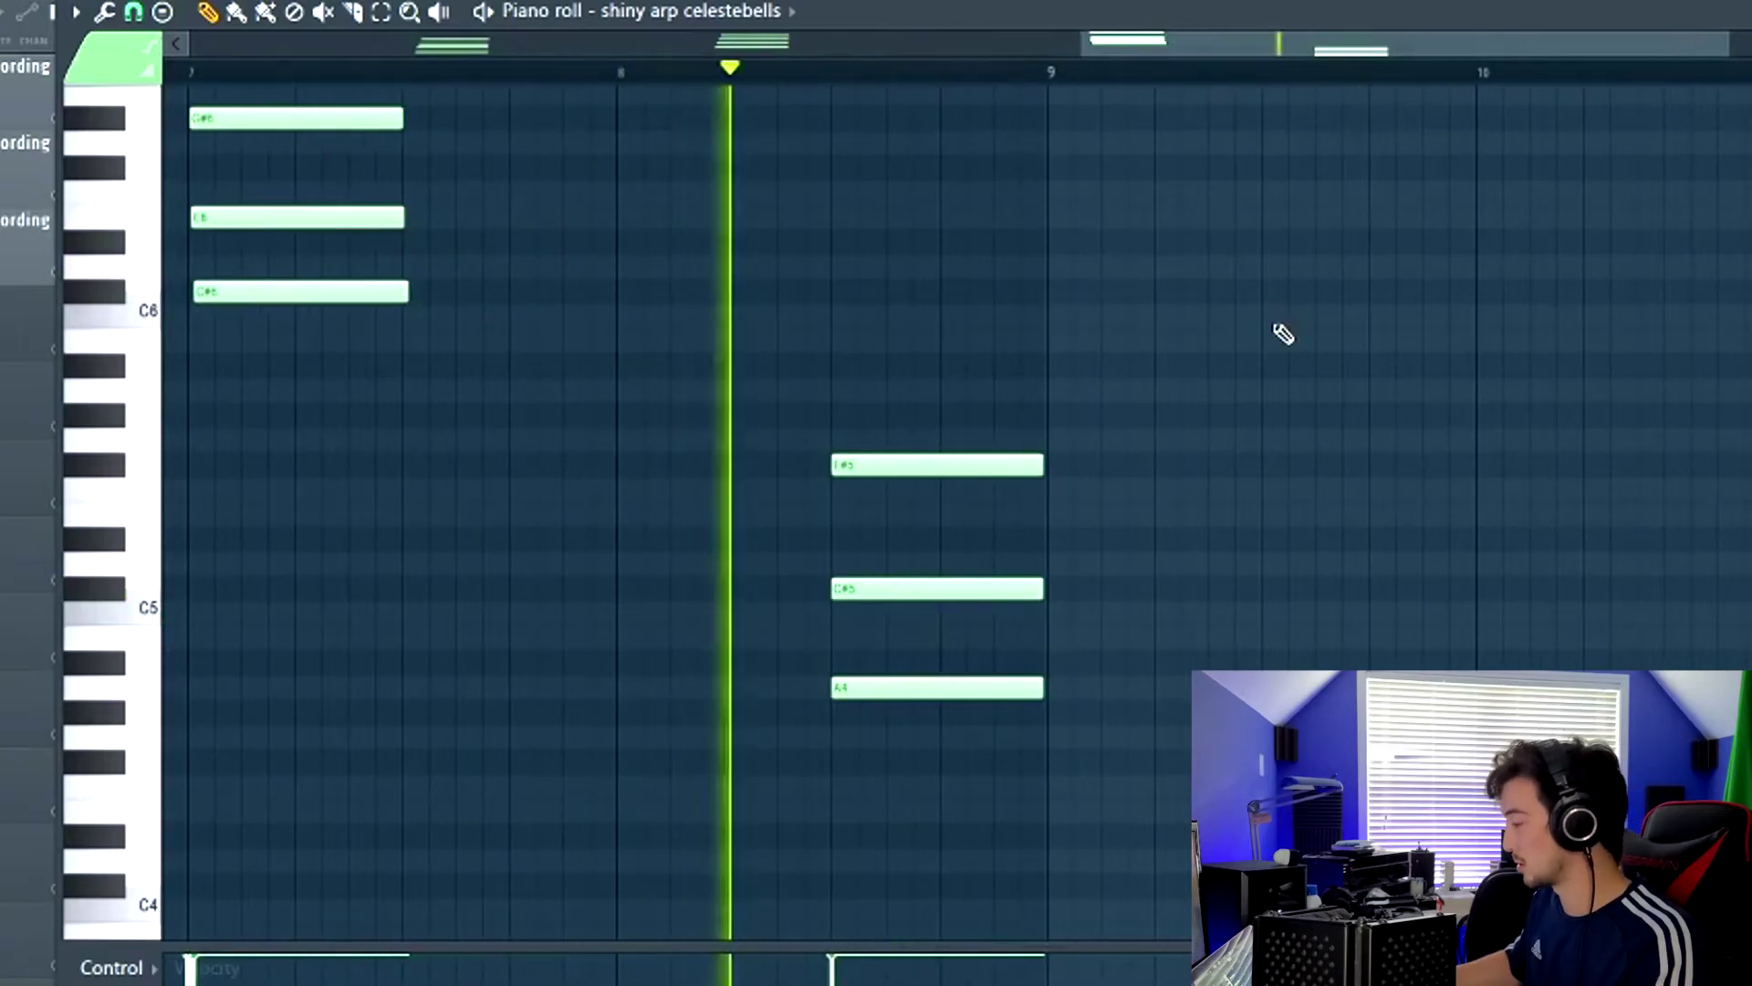
Step: Return to the playlist and play the melody section from bar 25 with the chimes pattern
{"action": "key", "text": "space"}
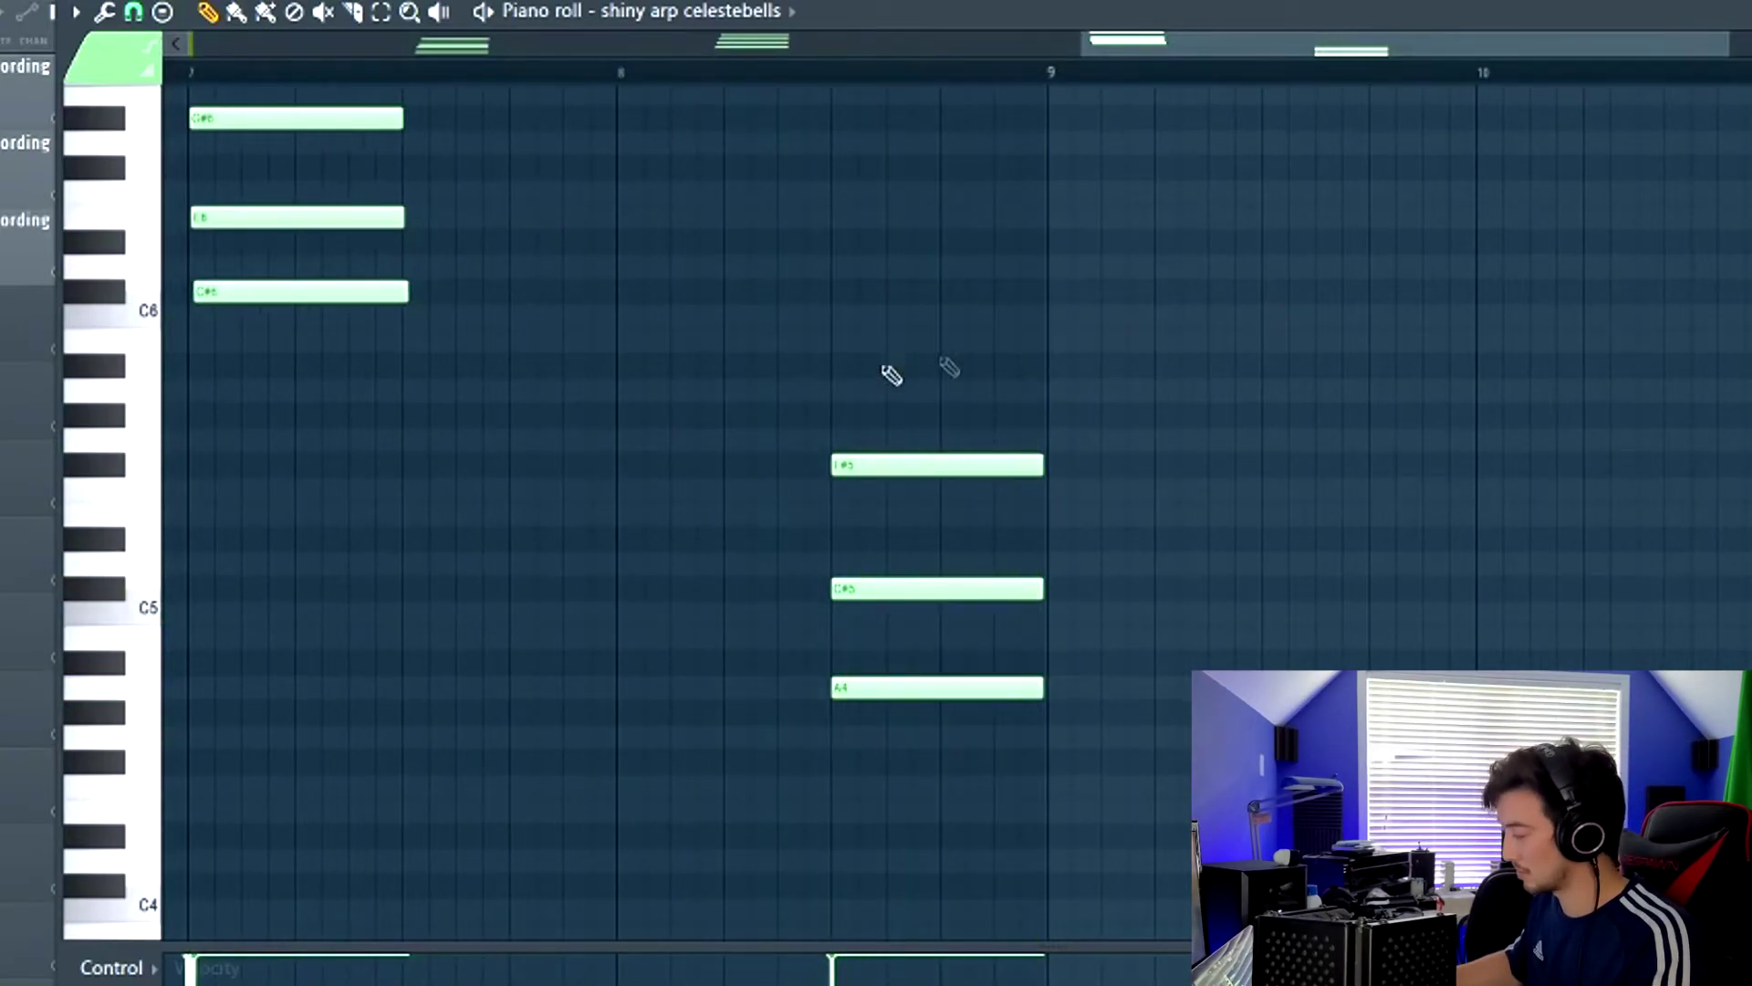
{"action": "key", "text": "F5"}
{"action": "key", "text": "space"}
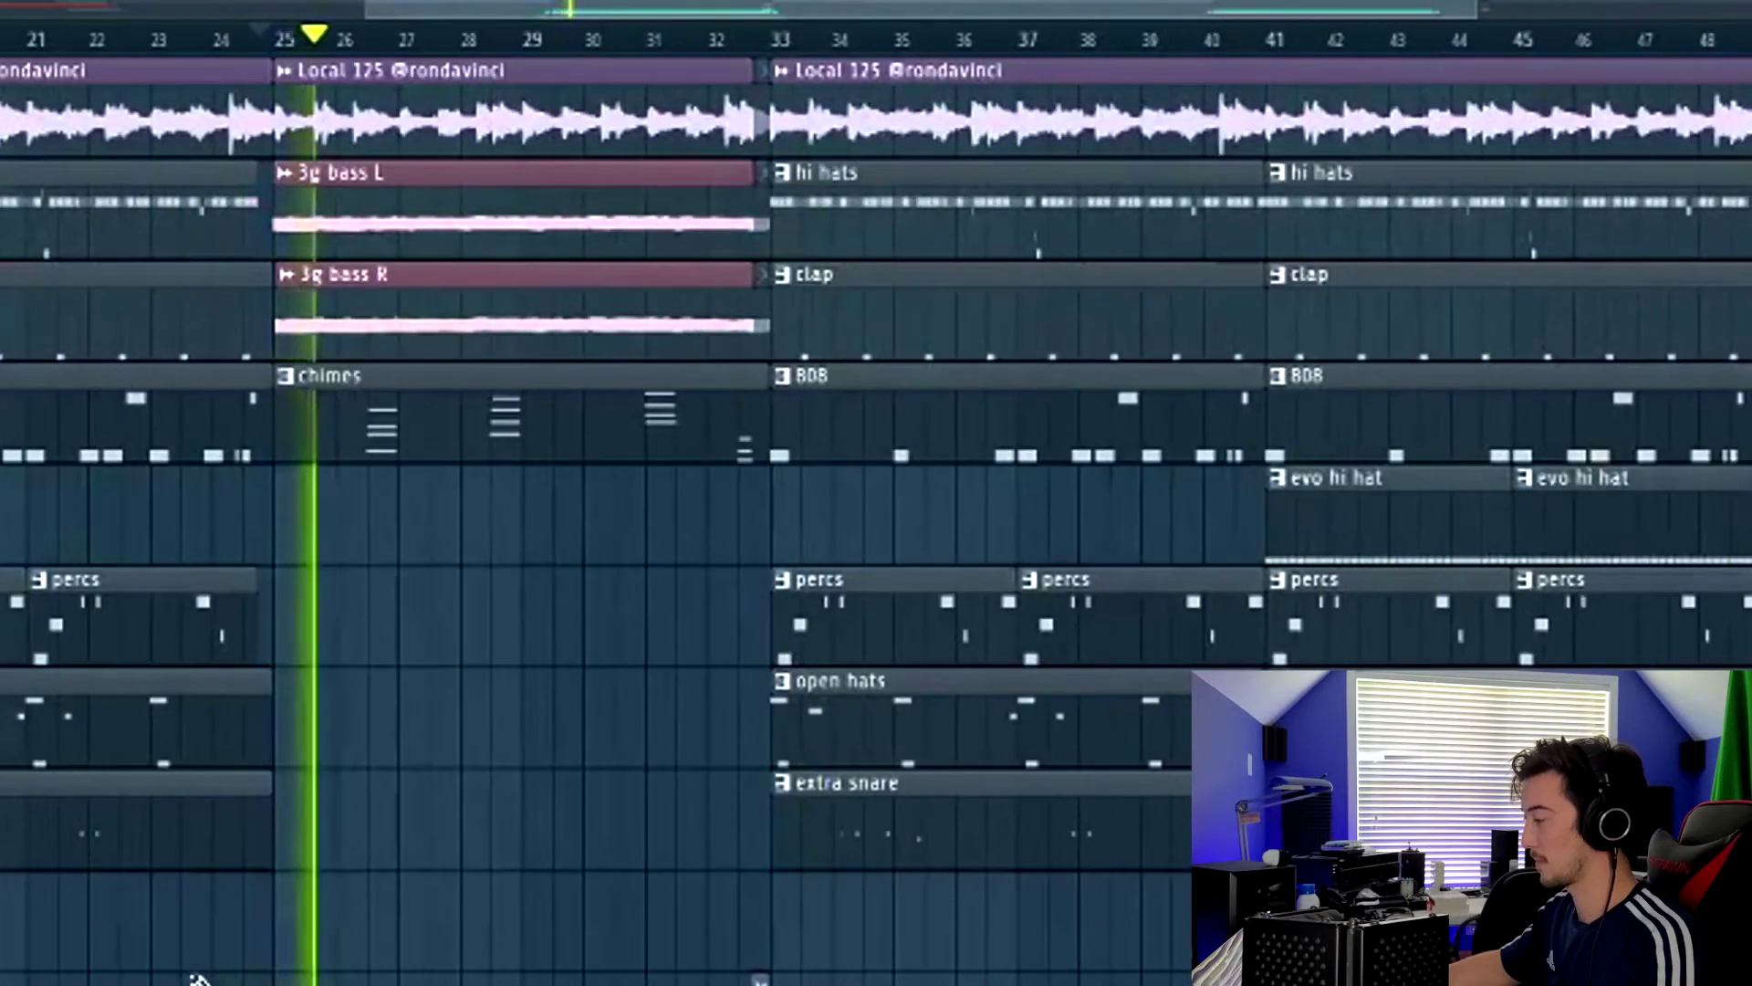